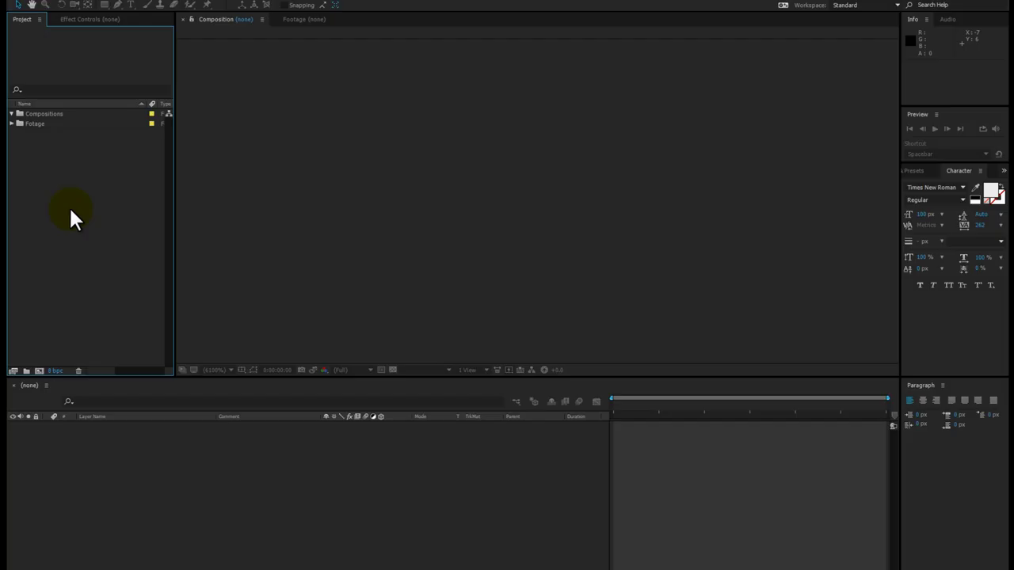
Step: Create a 1920 x 1080 composition named BG at 29.97 fps with a duration of 0;00;10;00
click(11, 124)
click(41, 133)
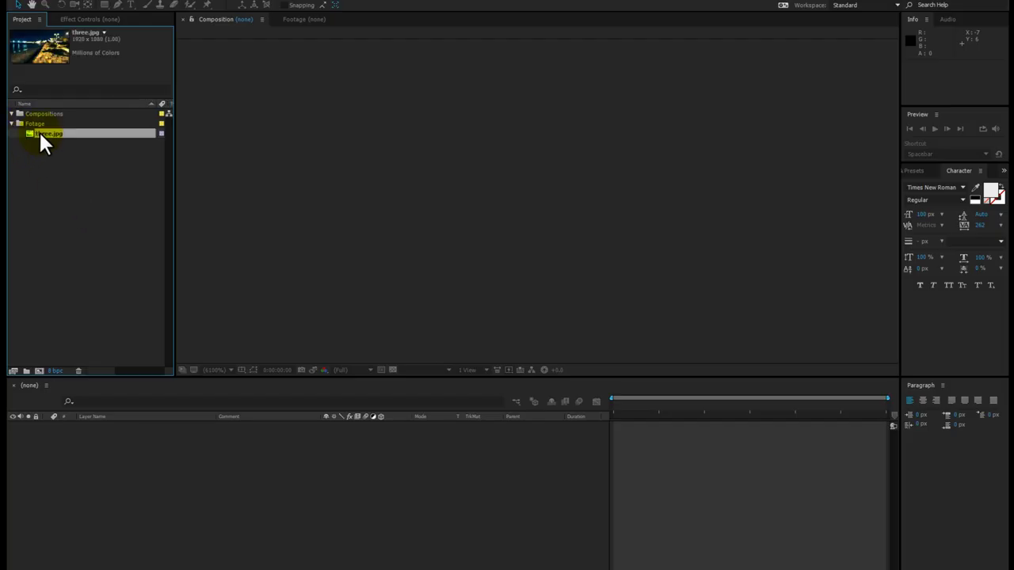
click(40, 372)
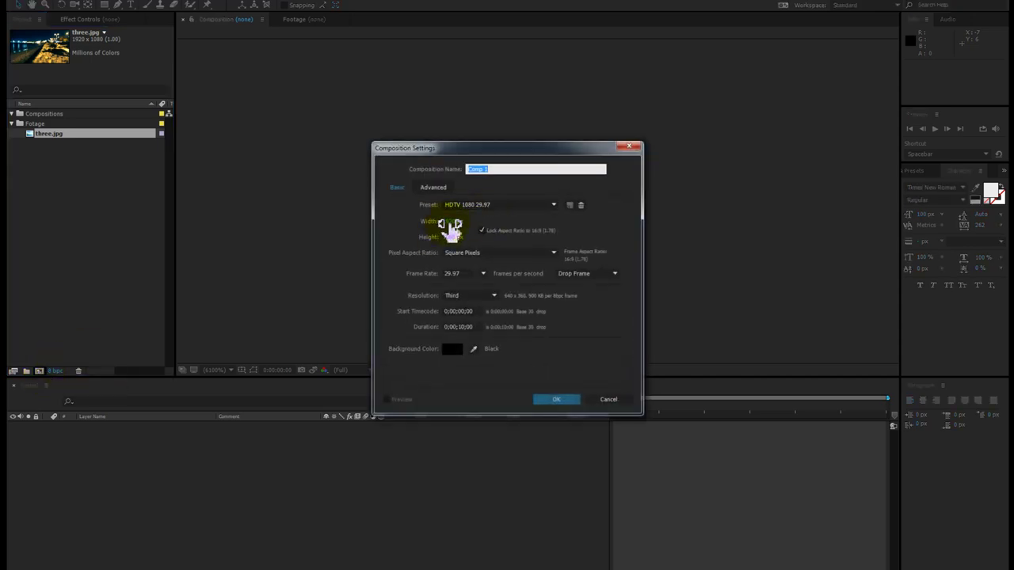
click(452, 222)
click(450, 237)
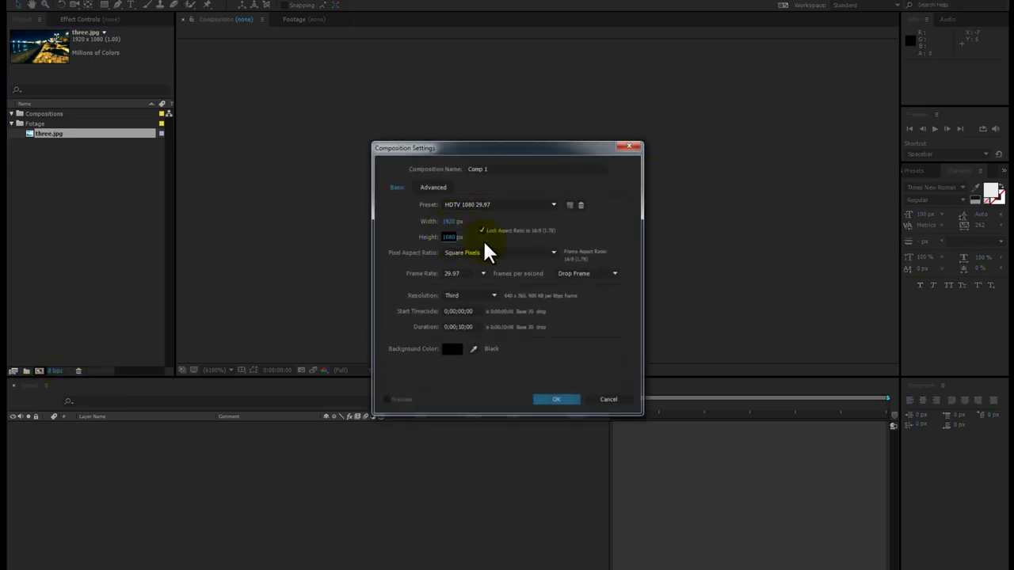
click(457, 270)
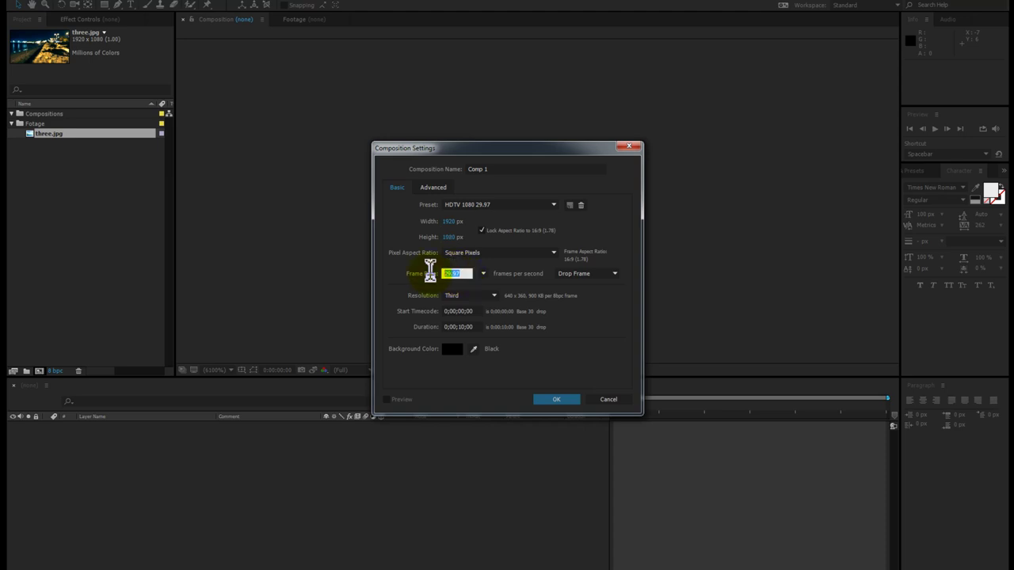
click(467, 272)
click(462, 326)
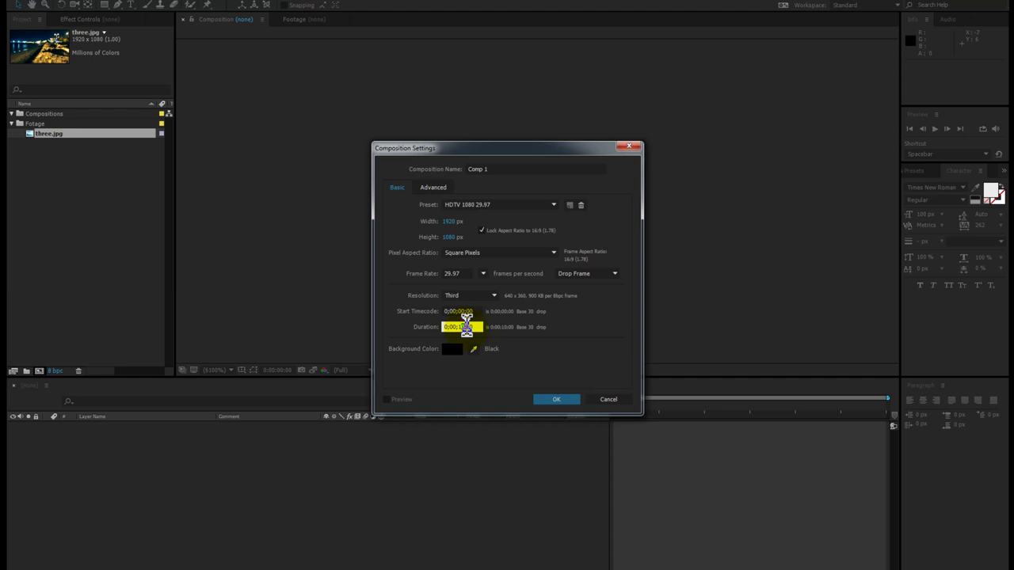
click(523, 327)
click(561, 401)
click(481, 168)
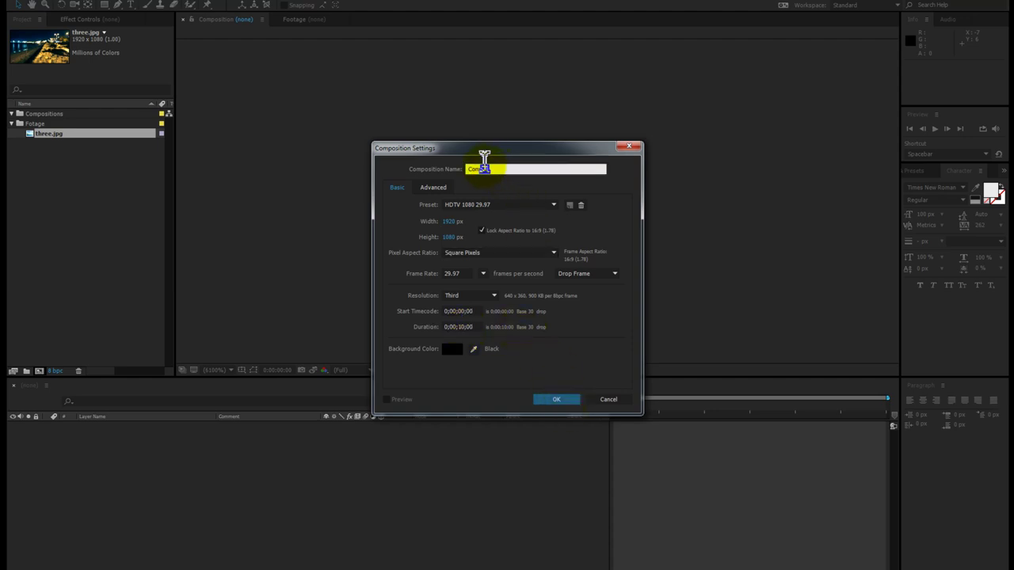
text(BG)
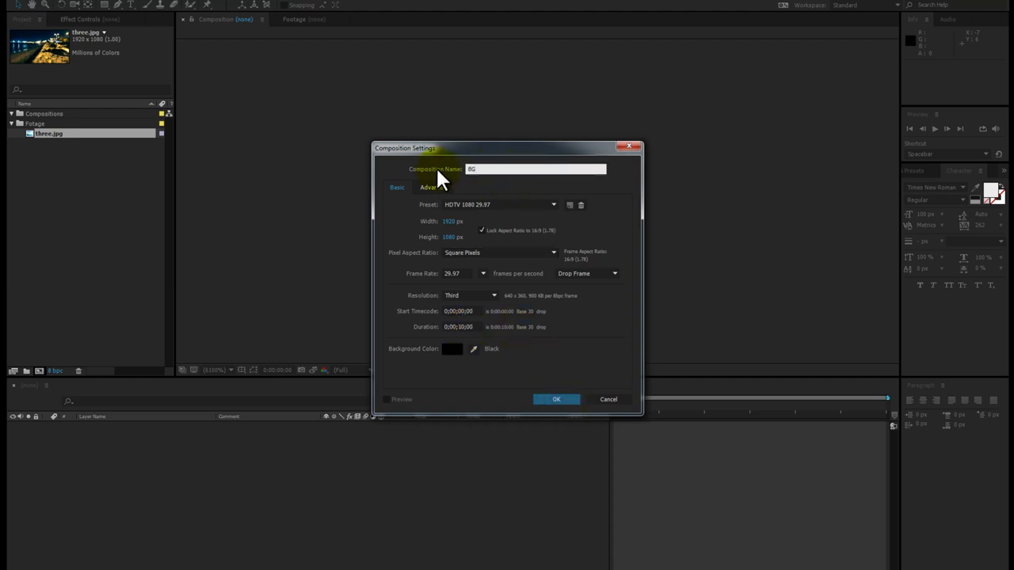
click(556, 401)
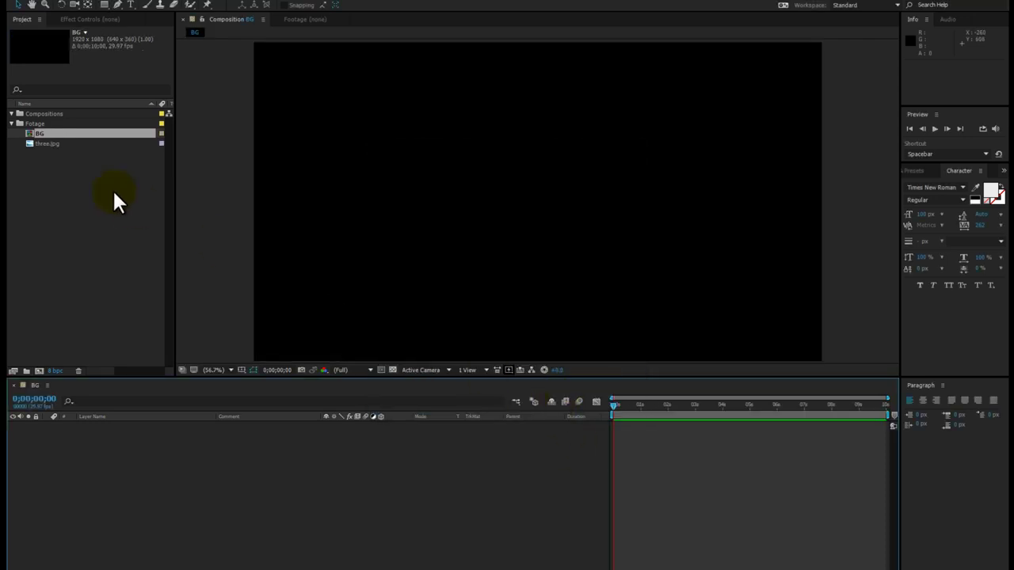
Step: Move the BG composition into the Compositions folder and add three.jpg to it as a layer
drag(44, 133, 50, 118)
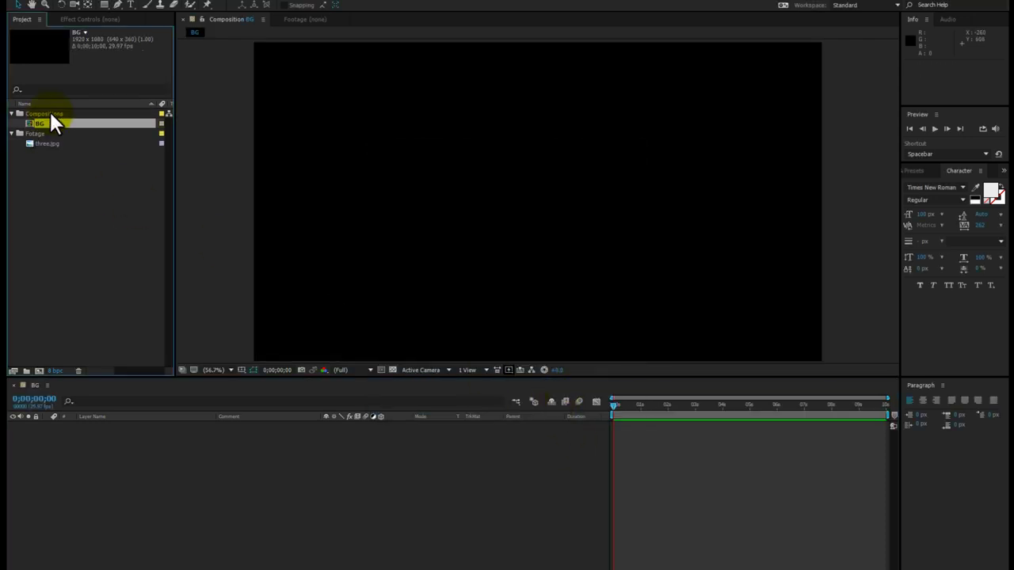
click(18, 145)
click(49, 54)
click(46, 147)
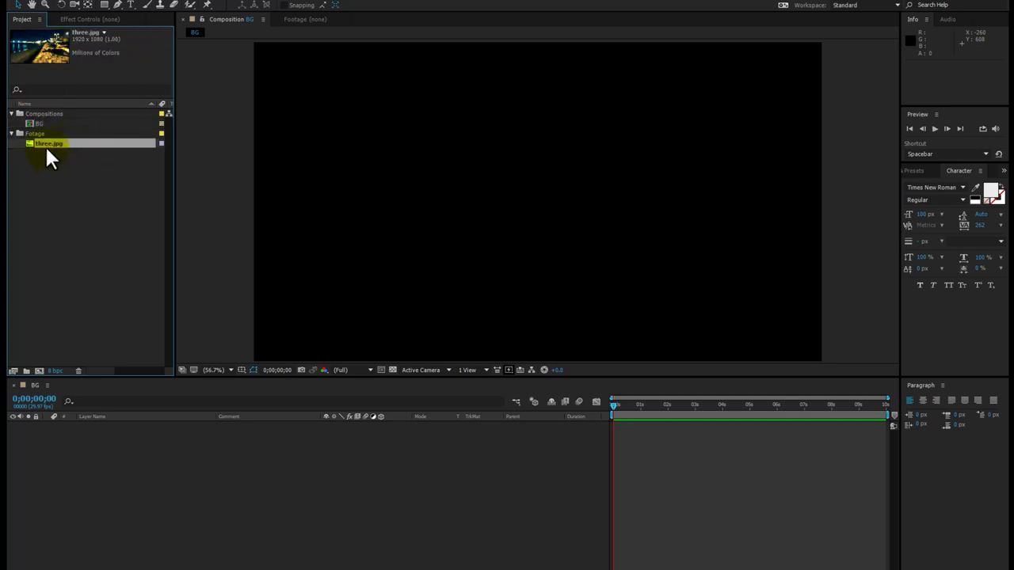
drag(48, 154, 122, 459)
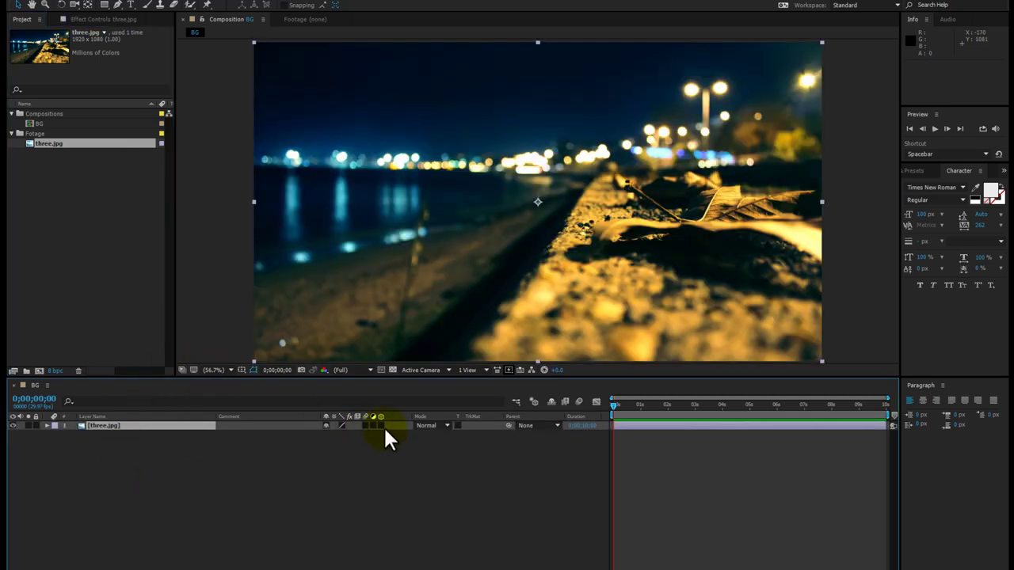
Step: Separate the three.jpg layer's Position into individual X and Y dimensions
key(F4)
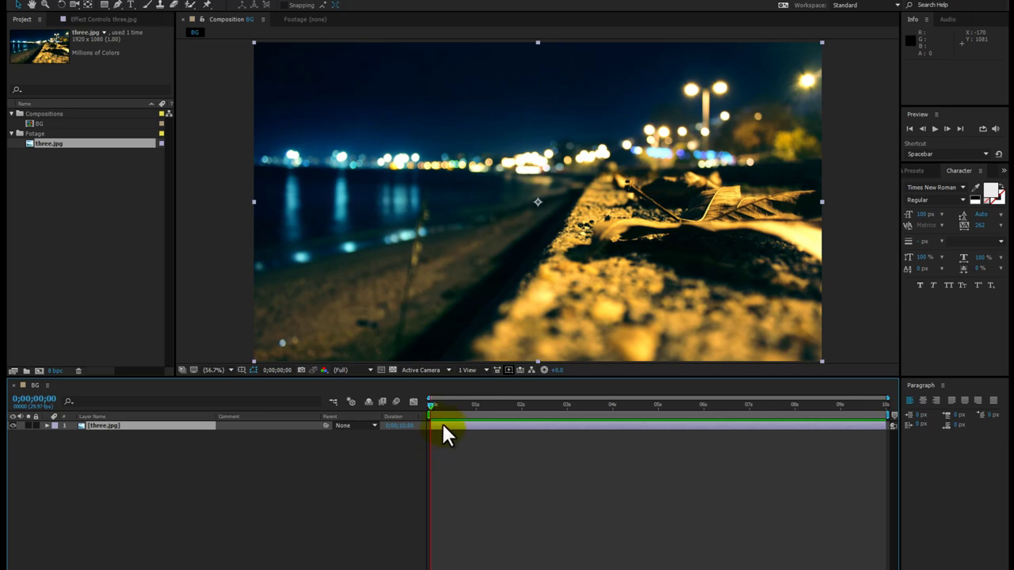
key(p)
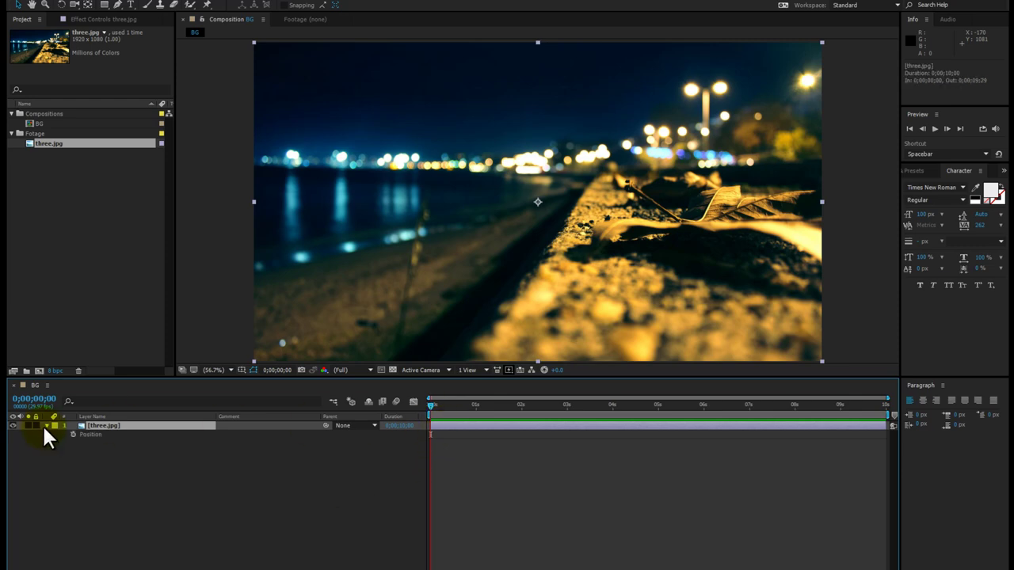
right_click(96, 431)
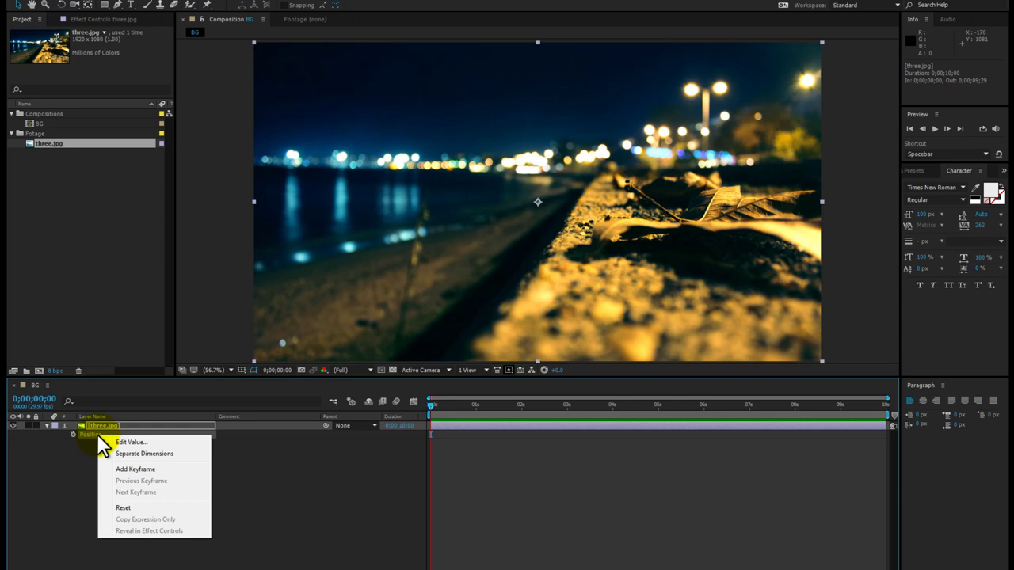
click(146, 455)
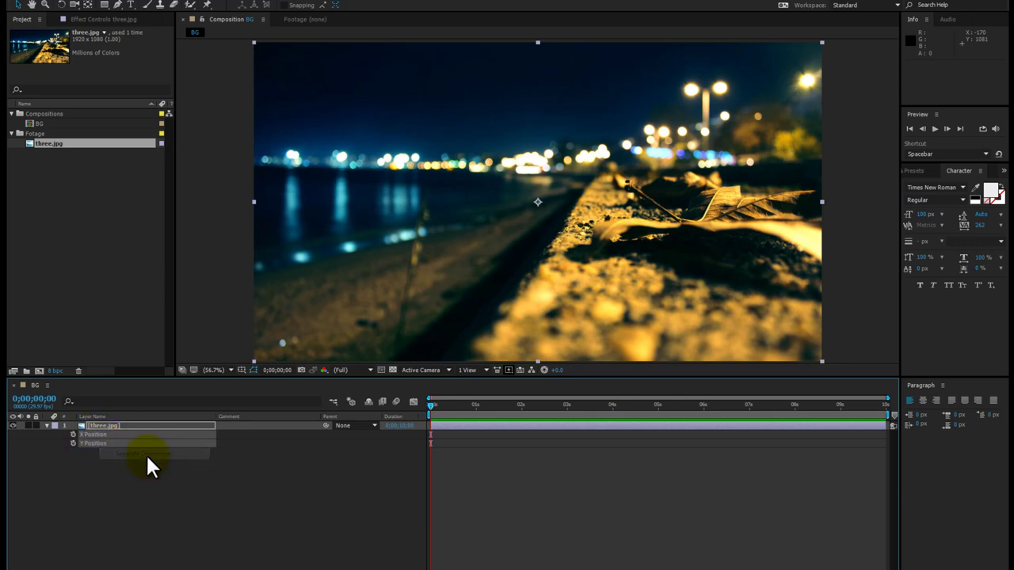
click(115, 425)
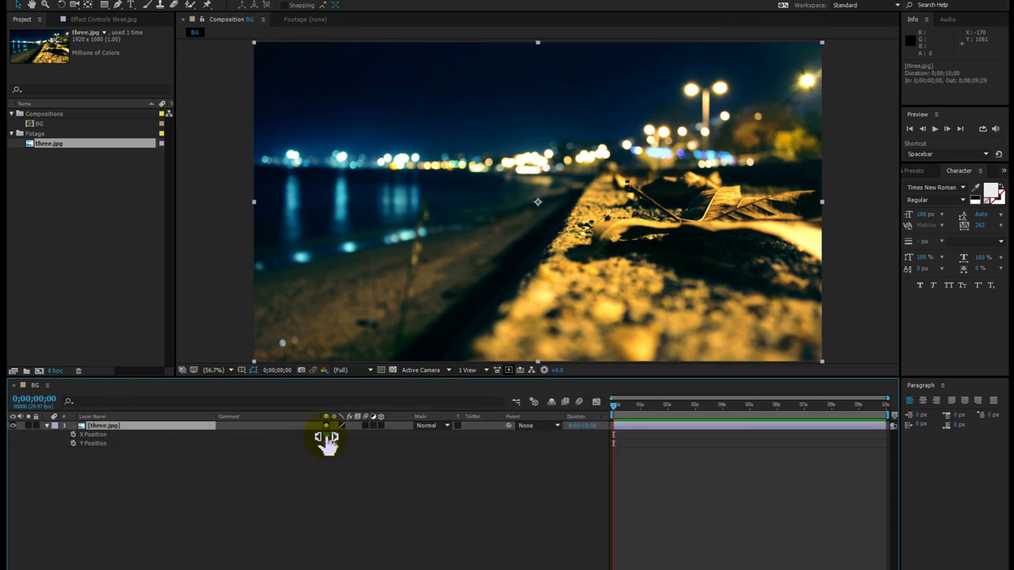
mouse_move(327, 440)
mouse_down()
mouse_move(319, 430)
mouse_move(317, 446)
mouse_move(301, 448)
mouse_move(335, 438)
mouse_up()
key(ctrl+z)
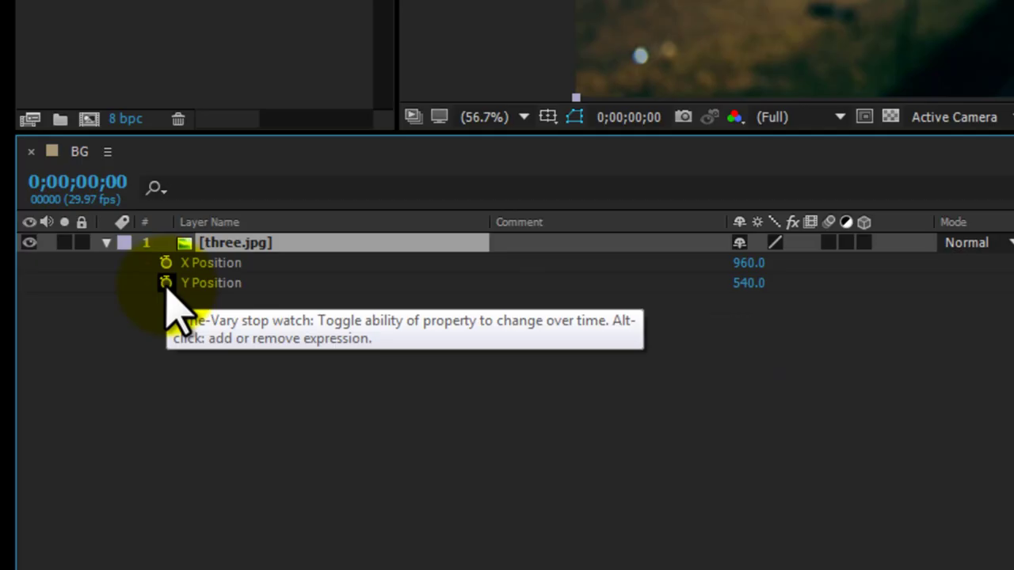
Step: Enable Y Position keyframing on the three.jpg layer and move the keyframe to 0;00;01;01
click(165, 283)
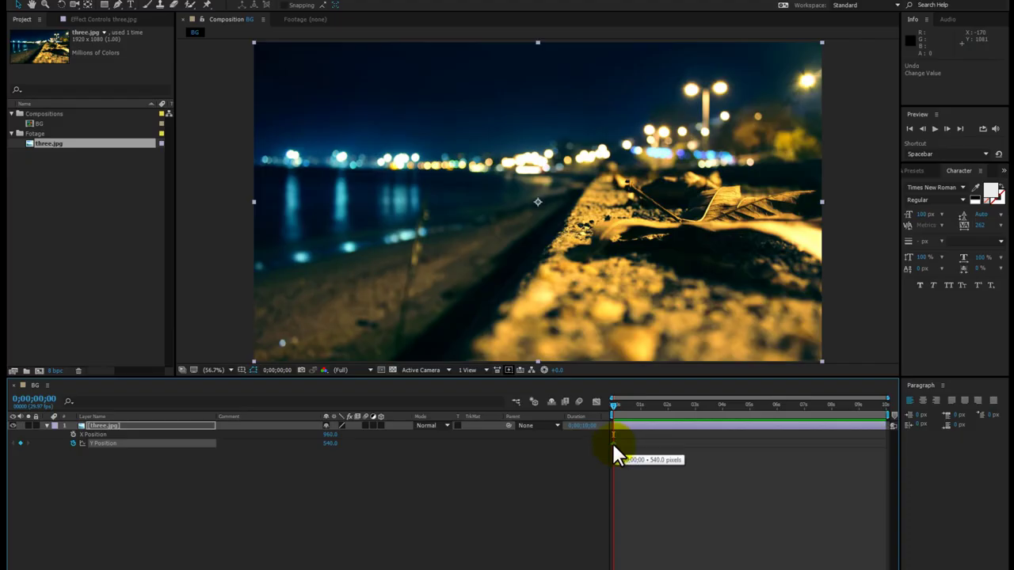
drag(612, 443, 642, 444)
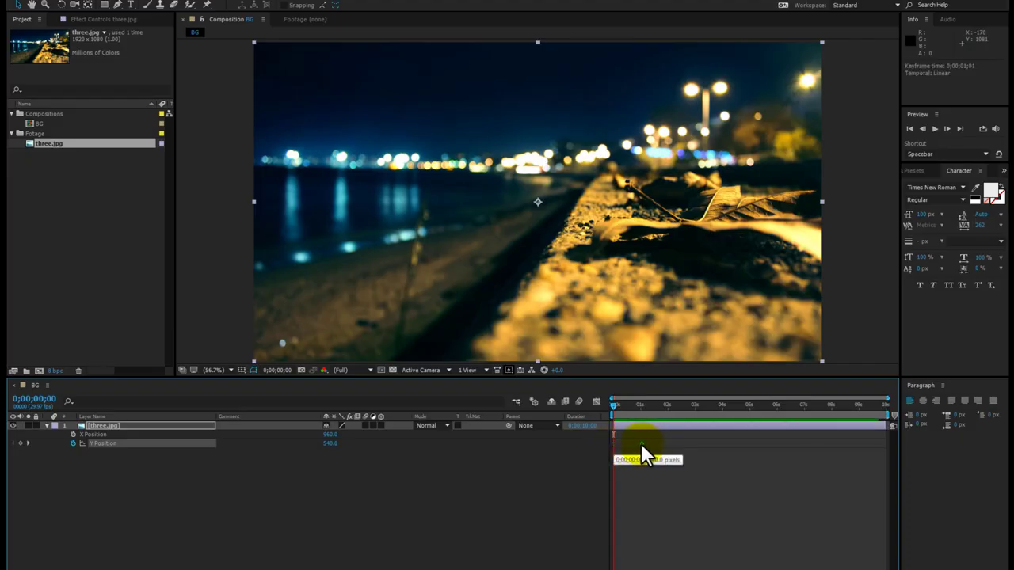
click(639, 409)
key(Page_Down)
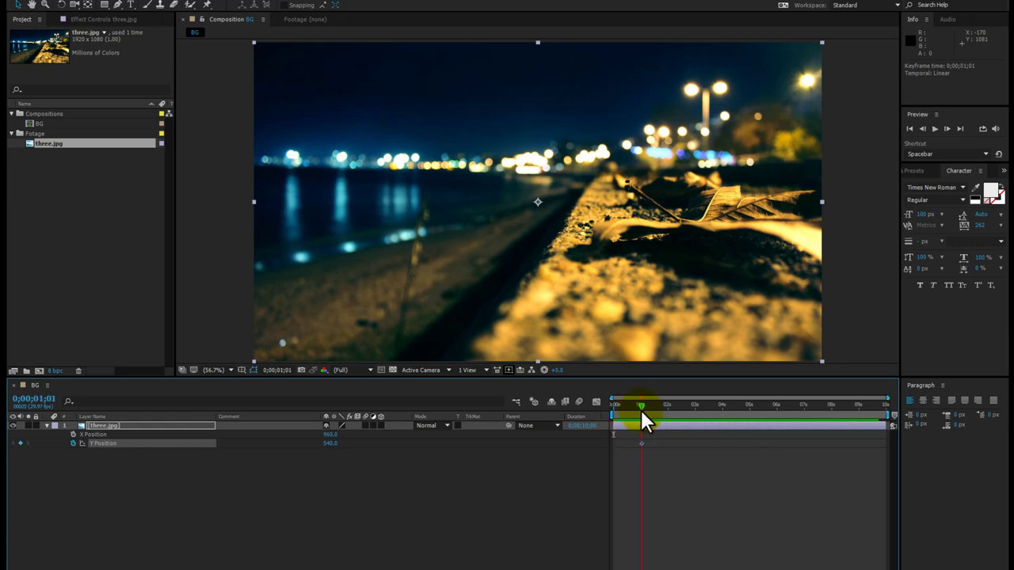
Step: At 0;00;00;00, move the image straight down out of the frame to a Y Position of about 1632
drag(641, 410, 613, 413)
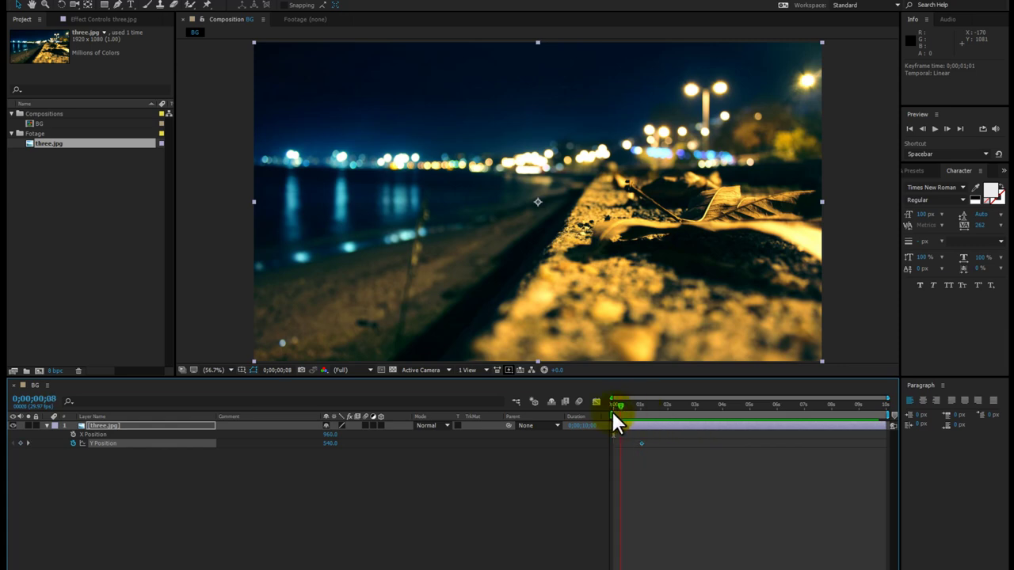
click(564, 111)
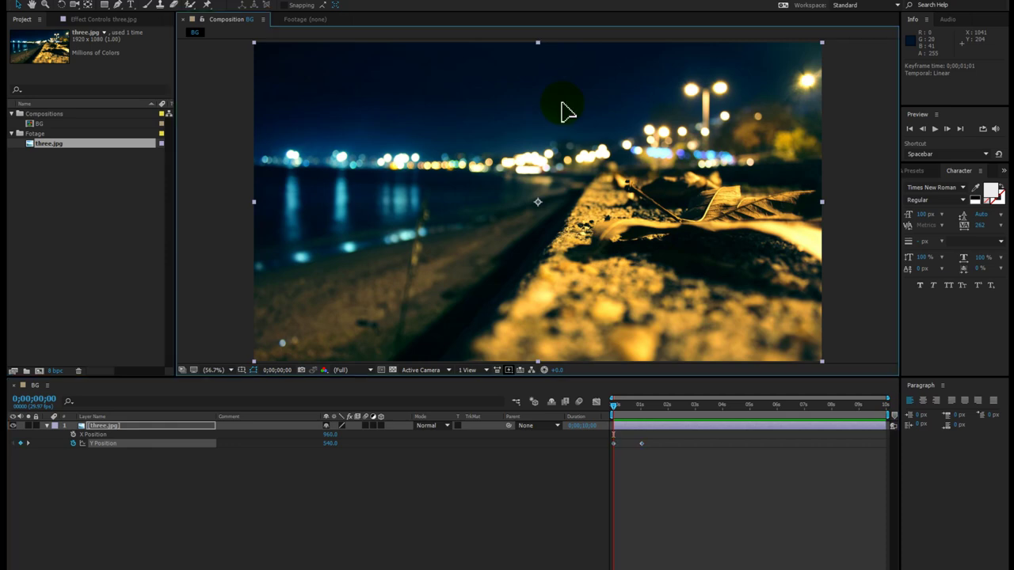
drag(564, 111, 550, 434)
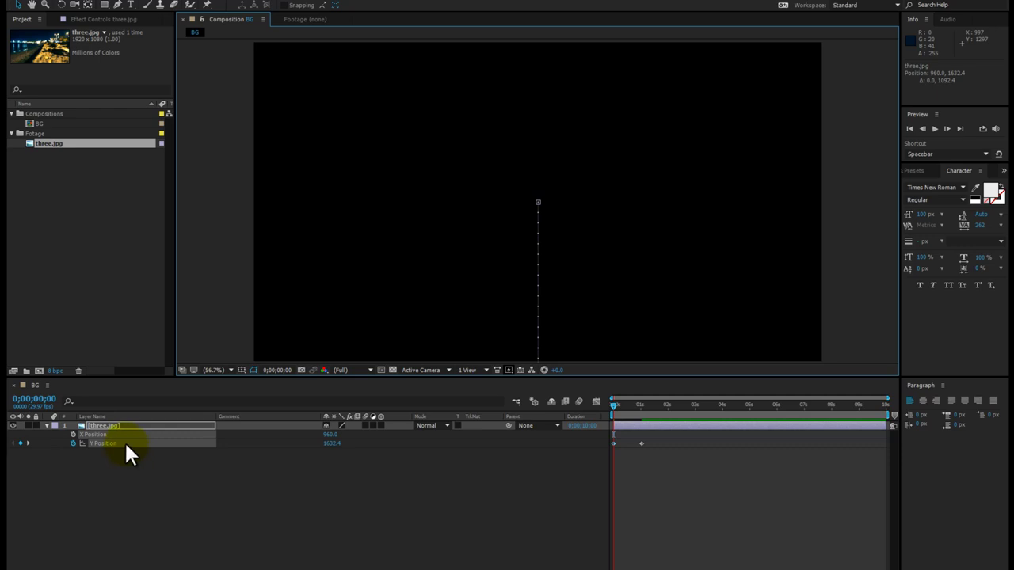
Step: Apply Easy Ease to both Y Position keyframes of the three.jpg layer
click(123, 469)
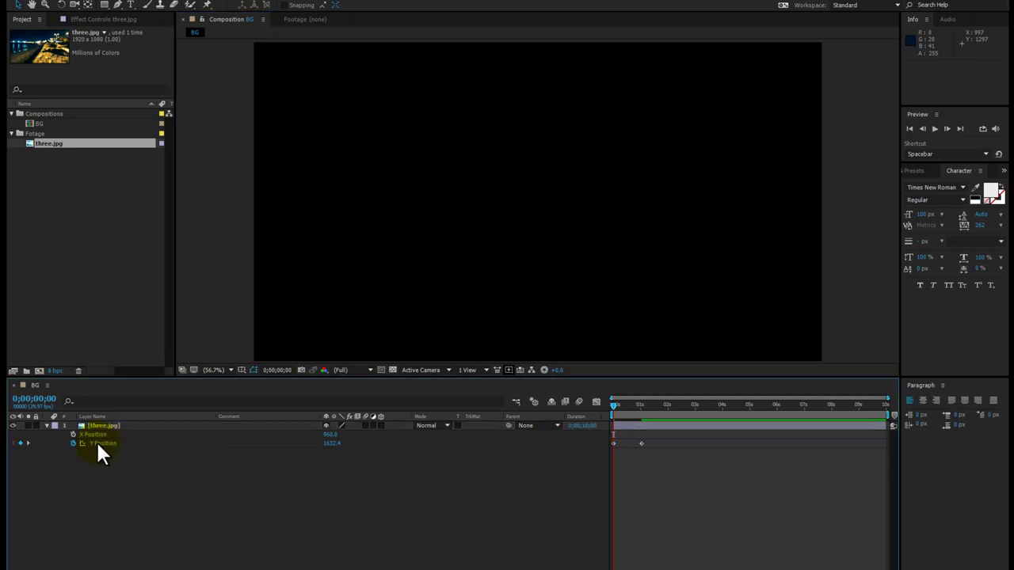
click(107, 446)
click(107, 446)
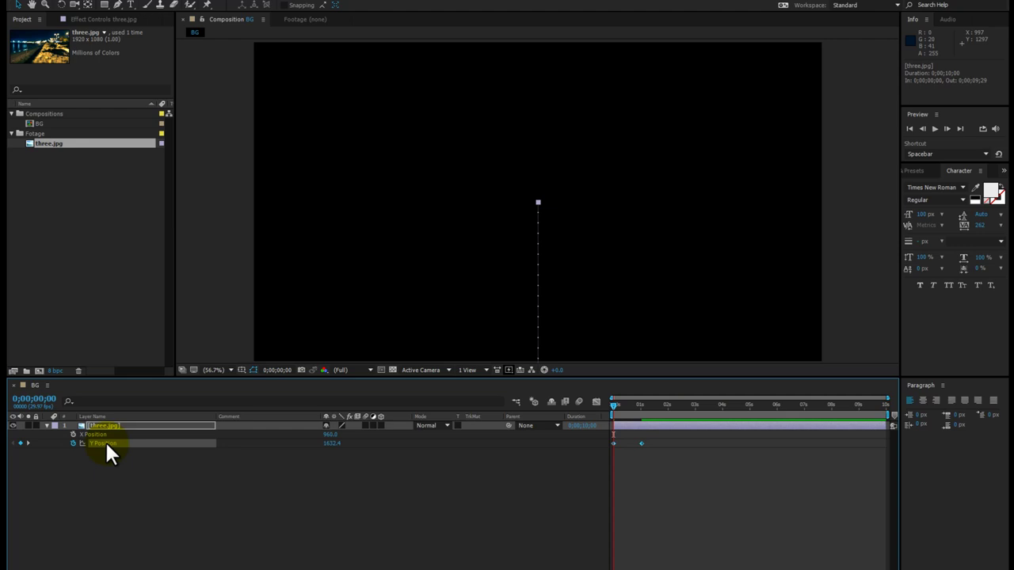
click(299, 469)
drag(653, 462, 605, 444)
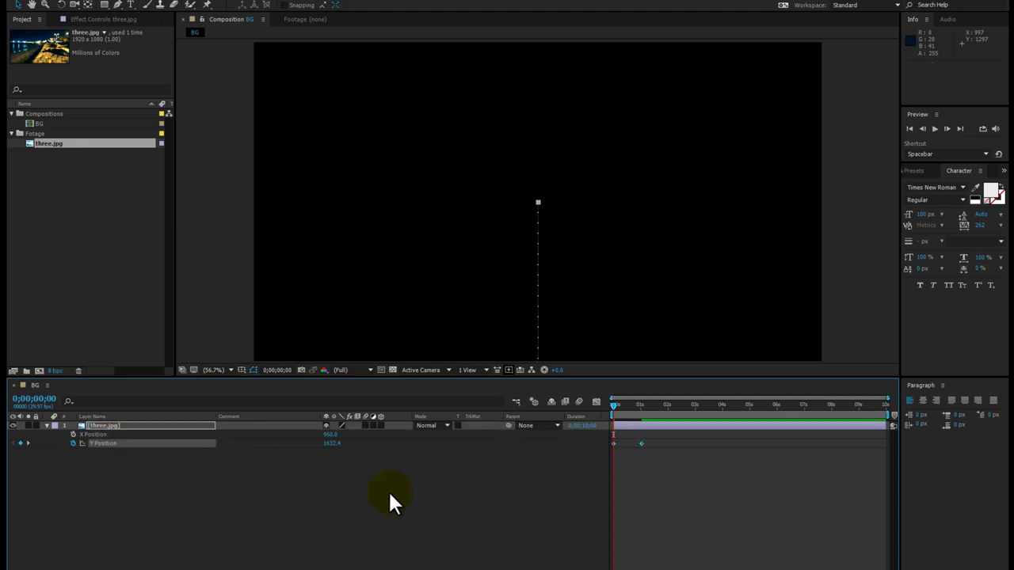
right_click(642, 445)
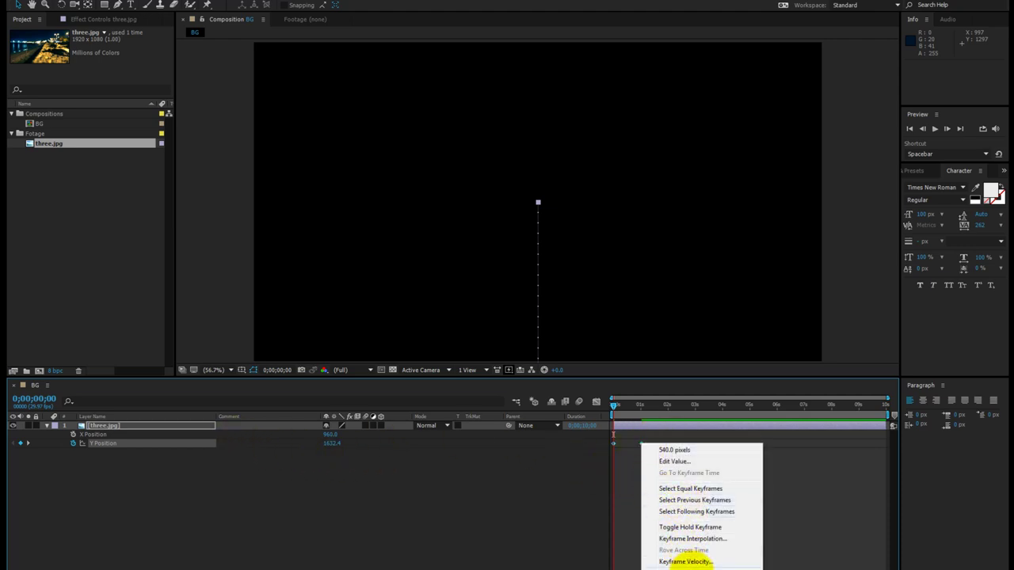
mouse_move(689, 567)
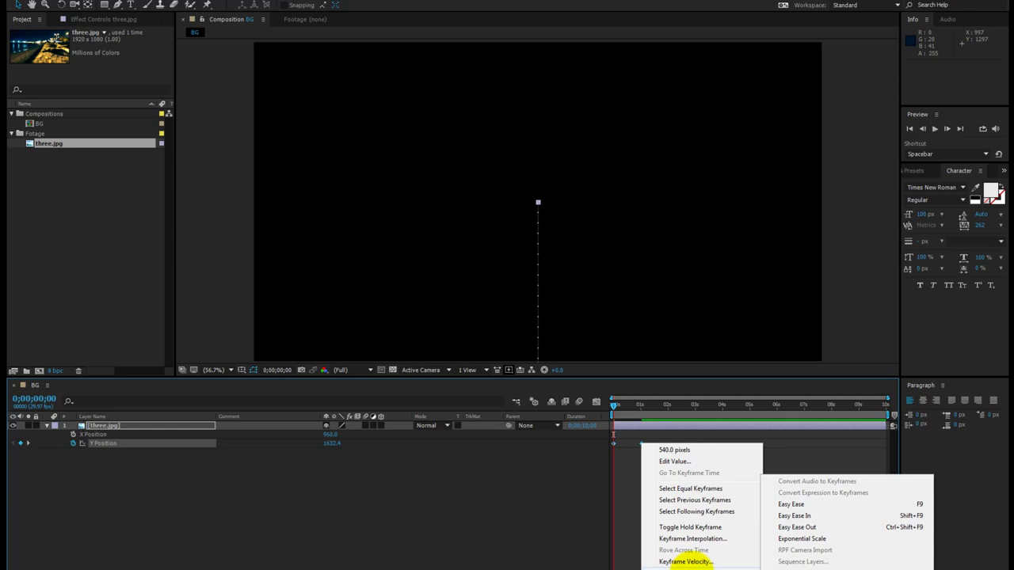
click(816, 506)
click(467, 520)
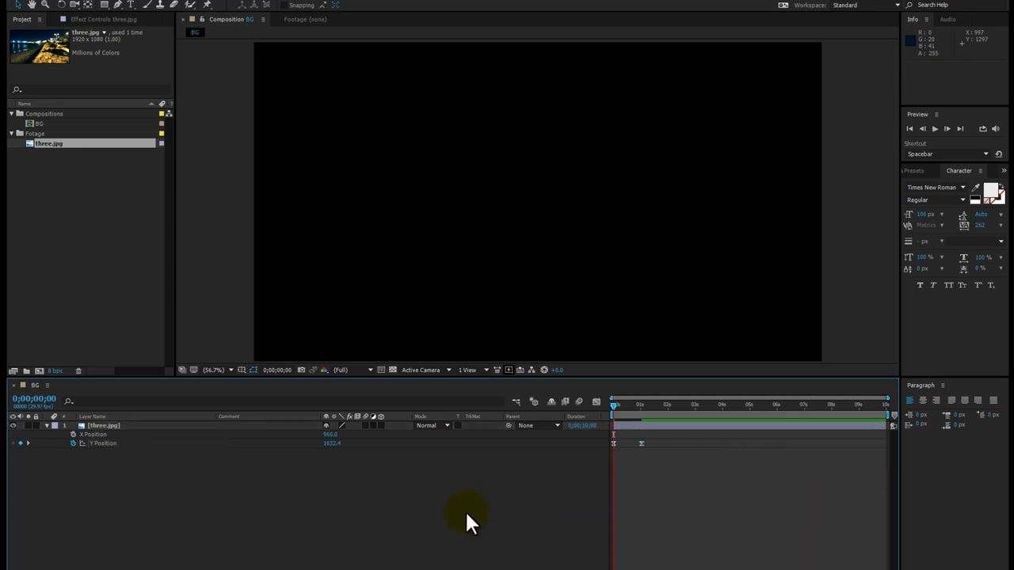
Step: Hide the timeline's Comment column and show the Y Position curve in the Graph Editor
right_click(261, 416)
click(271, 422)
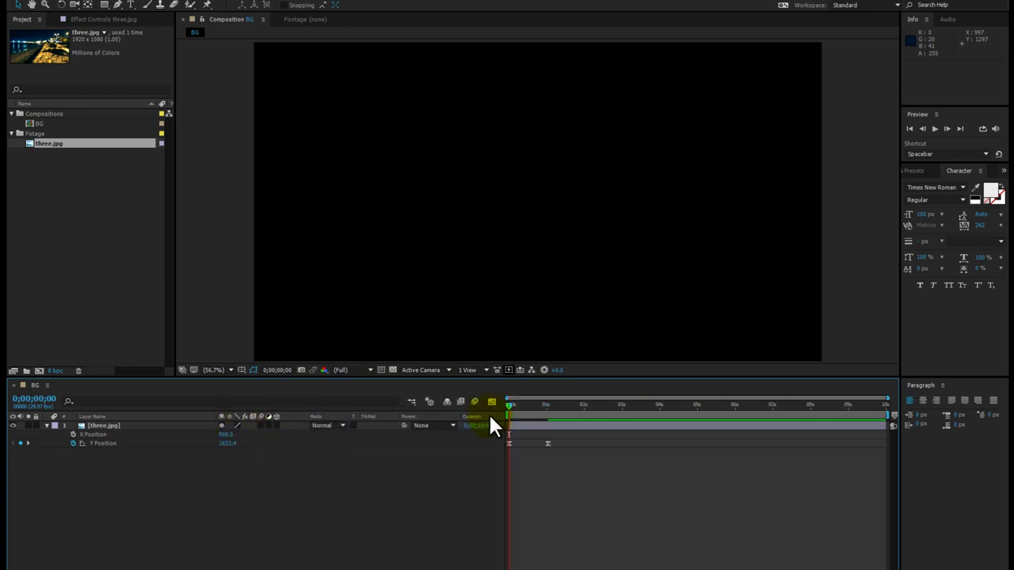
click(492, 401)
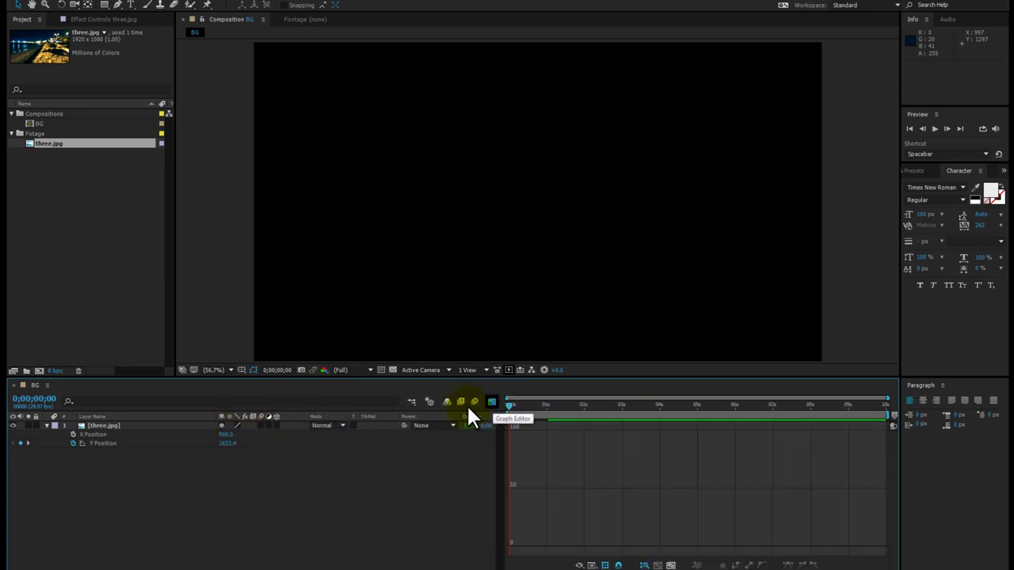
click(102, 440)
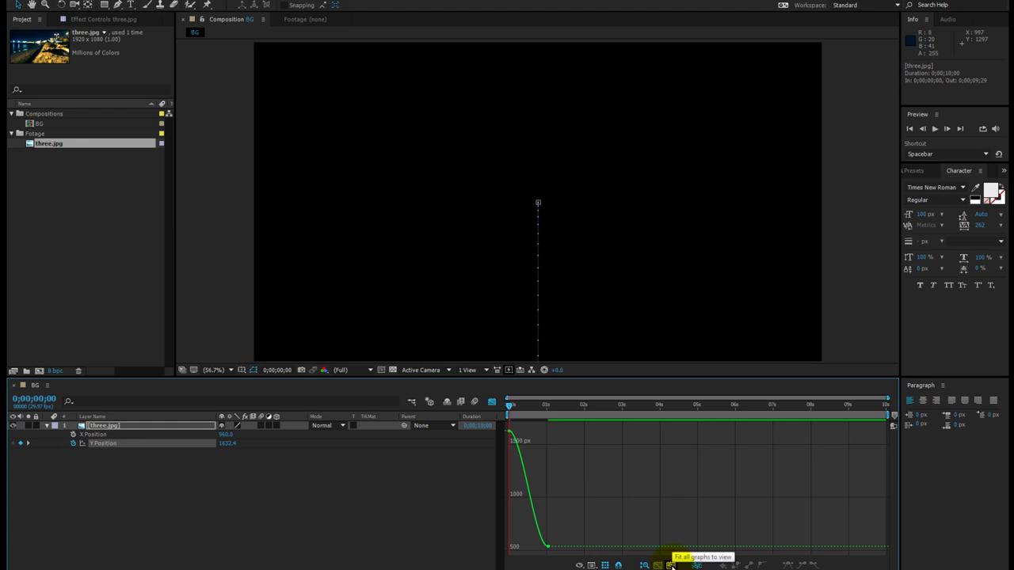
Step: Extend the last Y Position keyframe's ease handle back to the curve's start for a fast move that slows gradually
click(670, 565)
drag(869, 527, 887, 548)
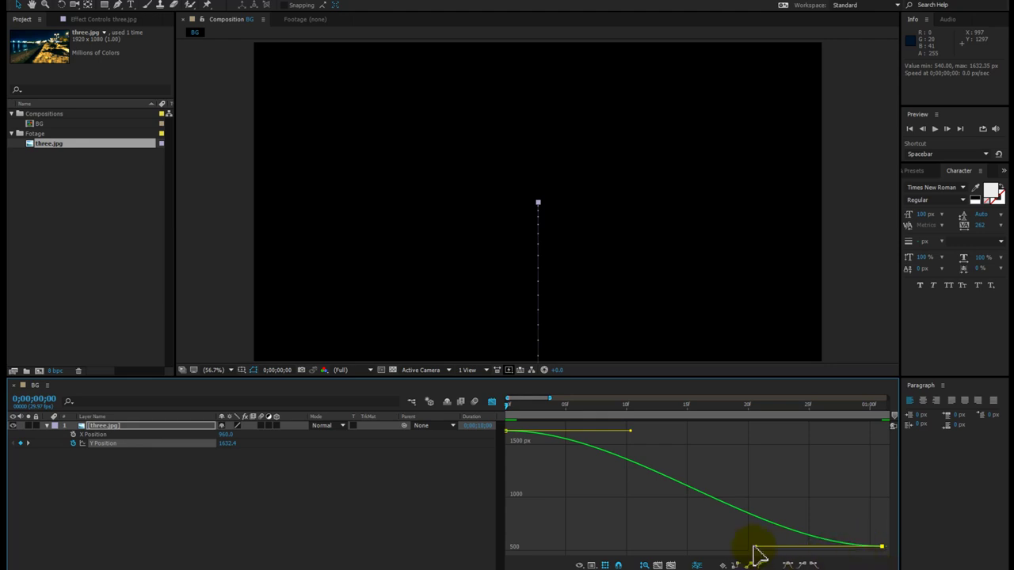
drag(755, 548, 501, 546)
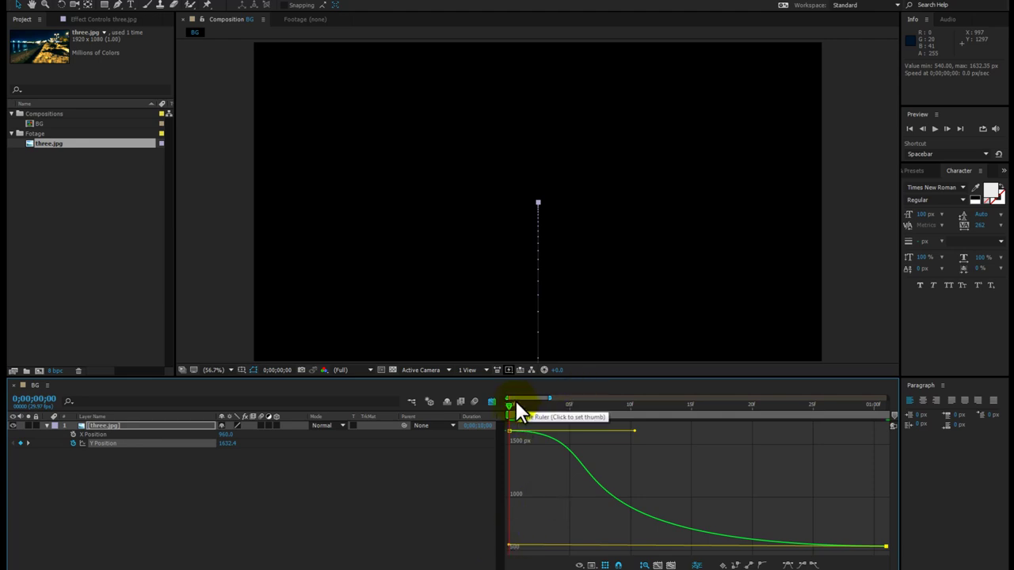
drag(547, 397, 927, 397)
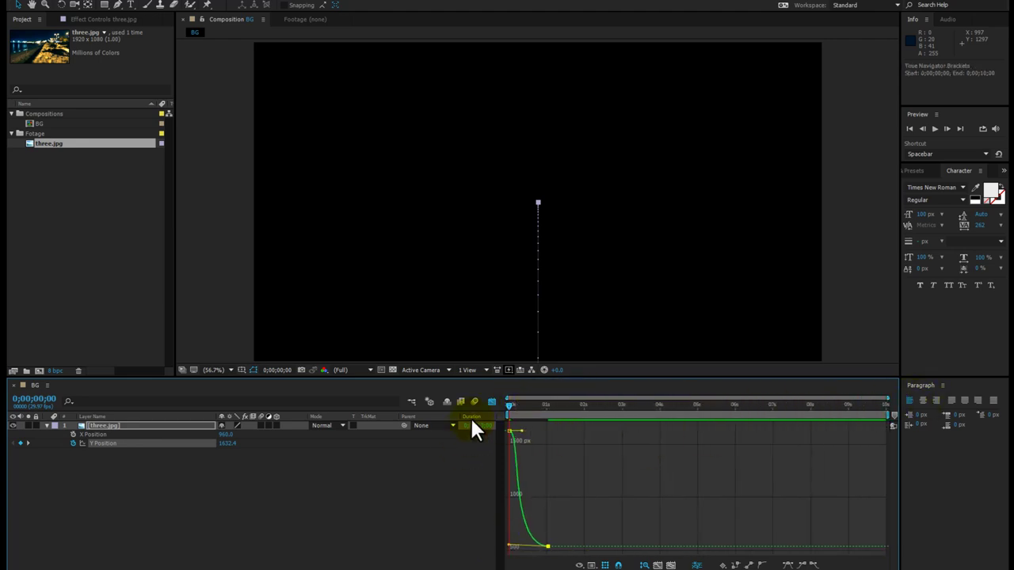
Step: Close the Graph Editor and preview the background's slide-up animation up to its last Y Position keyframe
click(491, 402)
key(space)
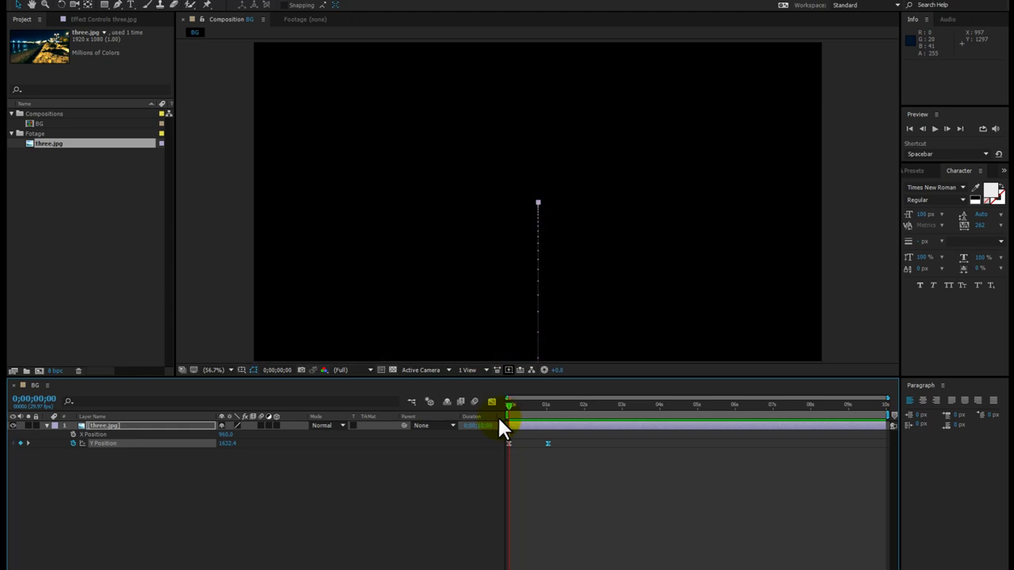
key(space)
drag(529, 413, 546, 417)
click(293, 511)
click(63, 213)
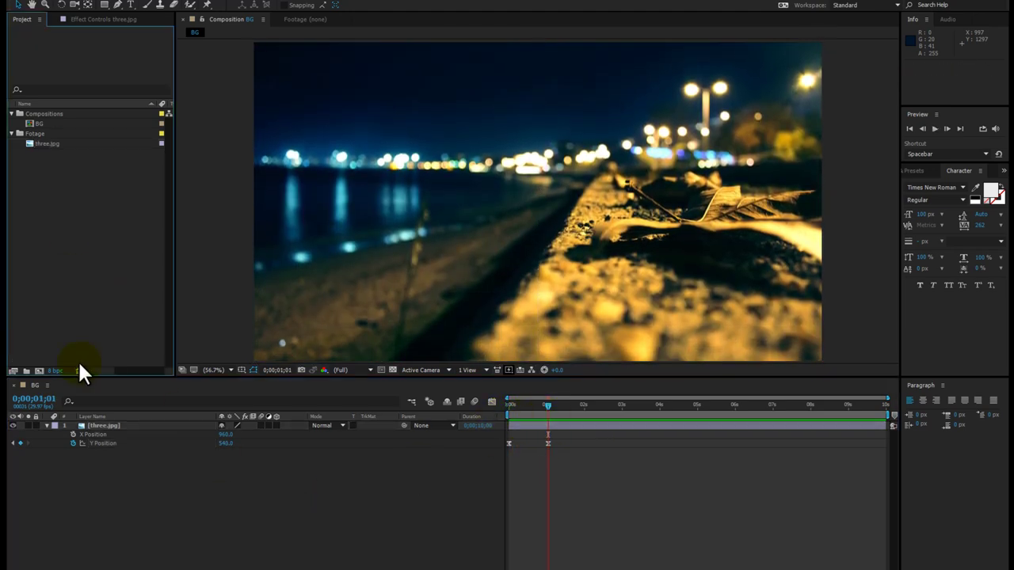
Step: Collapse the three.jpg layer's properties and create a new HDTV 1080 29.97 composition named Text, 10 seconds long
click(45, 427)
click(39, 370)
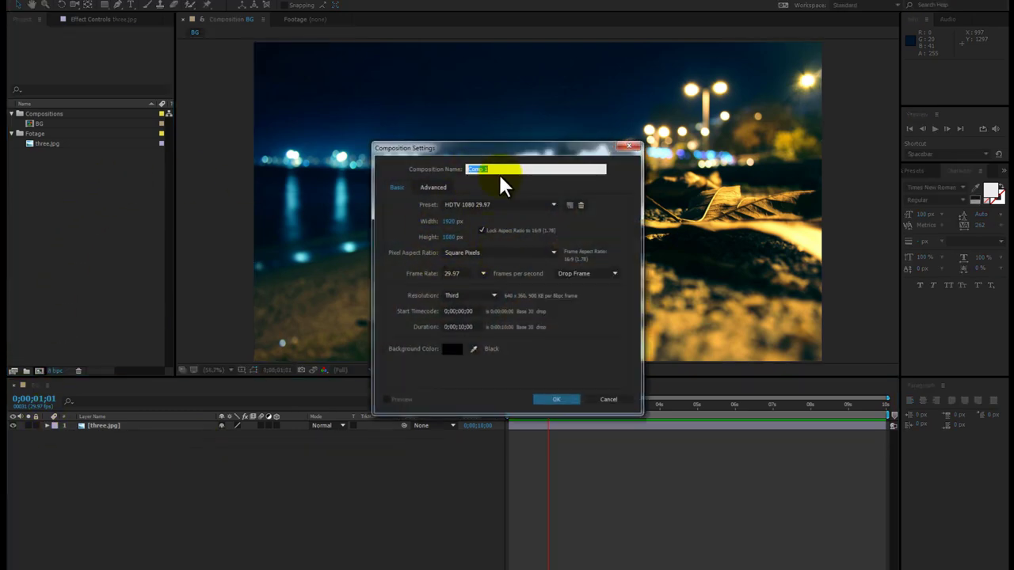
text(Text)
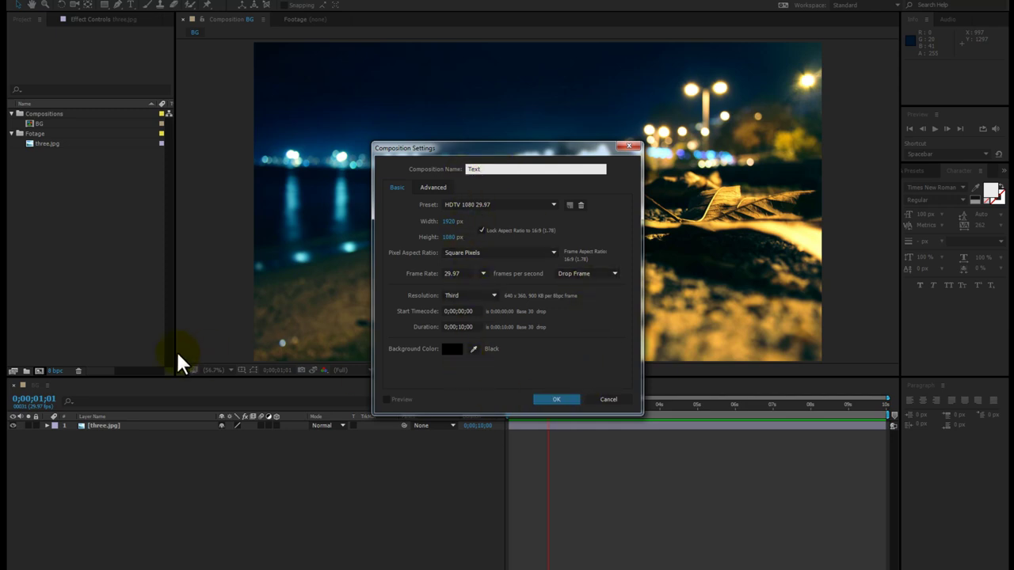
click(556, 400)
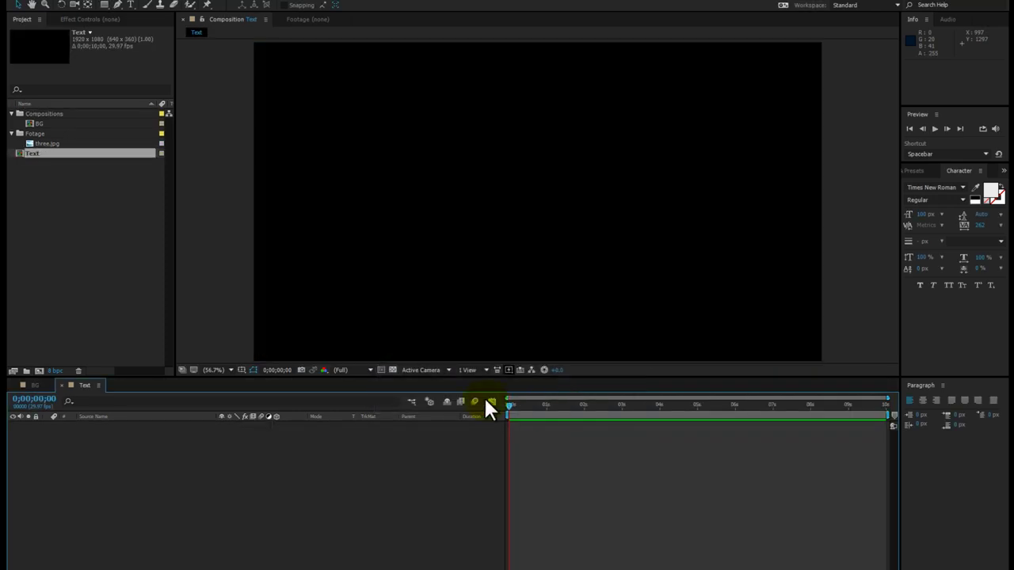
Step: Move the Text composition into the Compositions folder and collapse both project folders
click(13, 132)
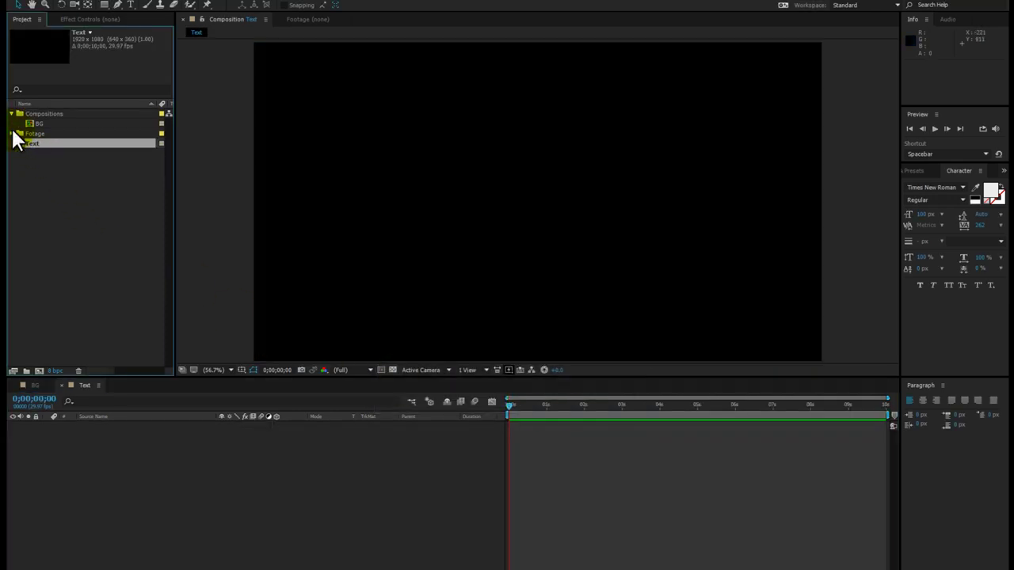
drag(28, 140, 36, 119)
click(12, 114)
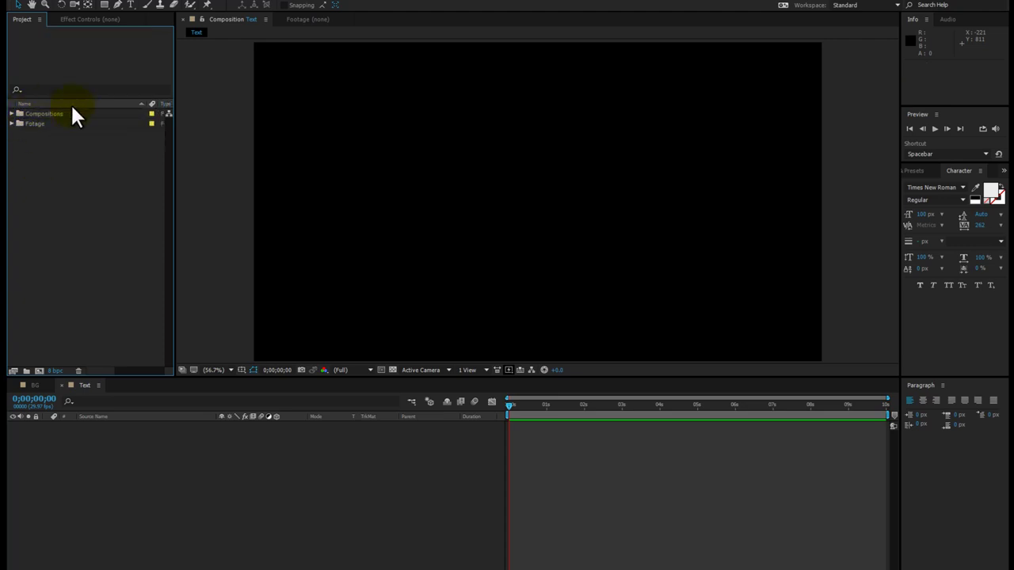
click(13, 115)
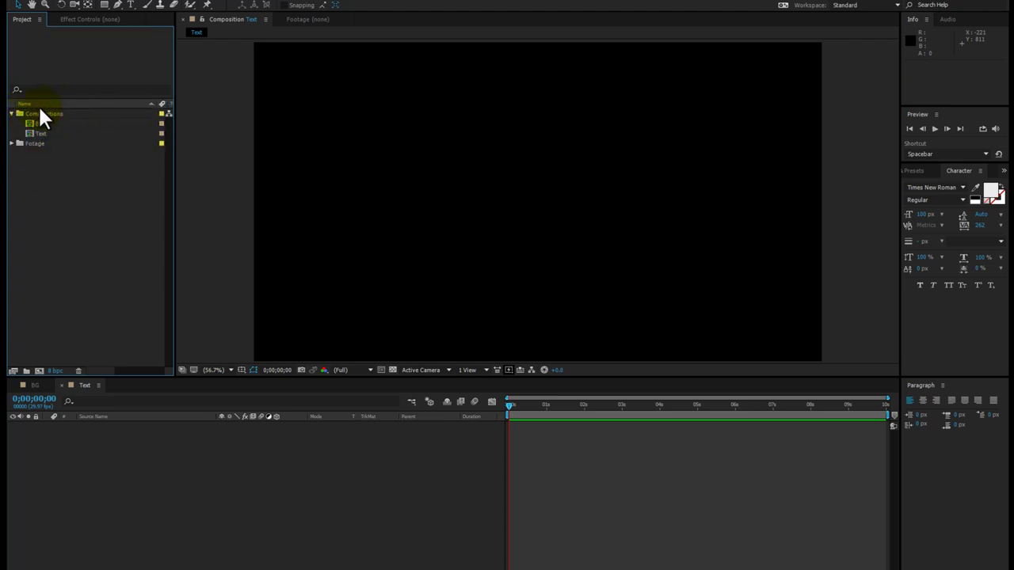
click(46, 116)
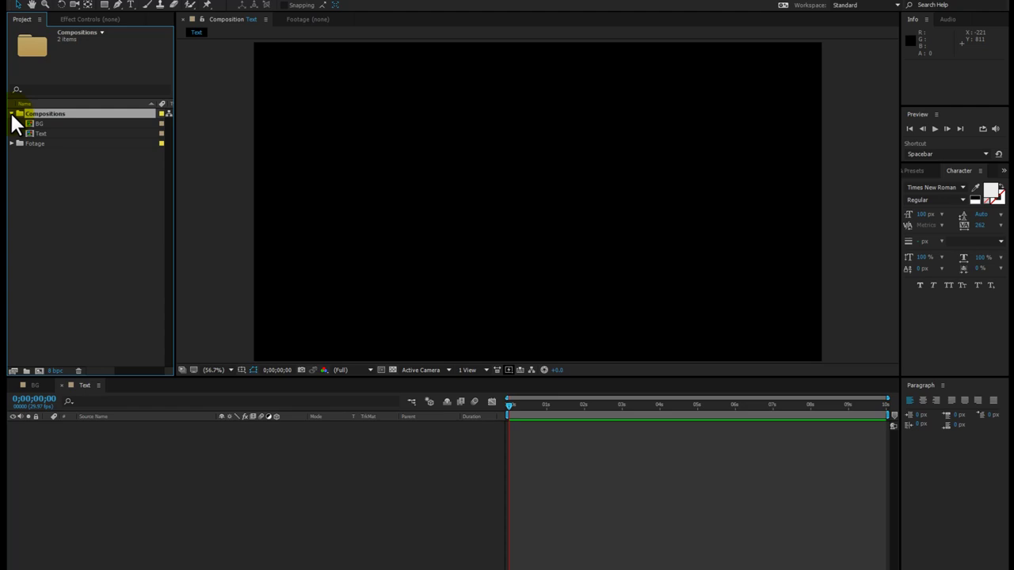
click(12, 115)
click(40, 170)
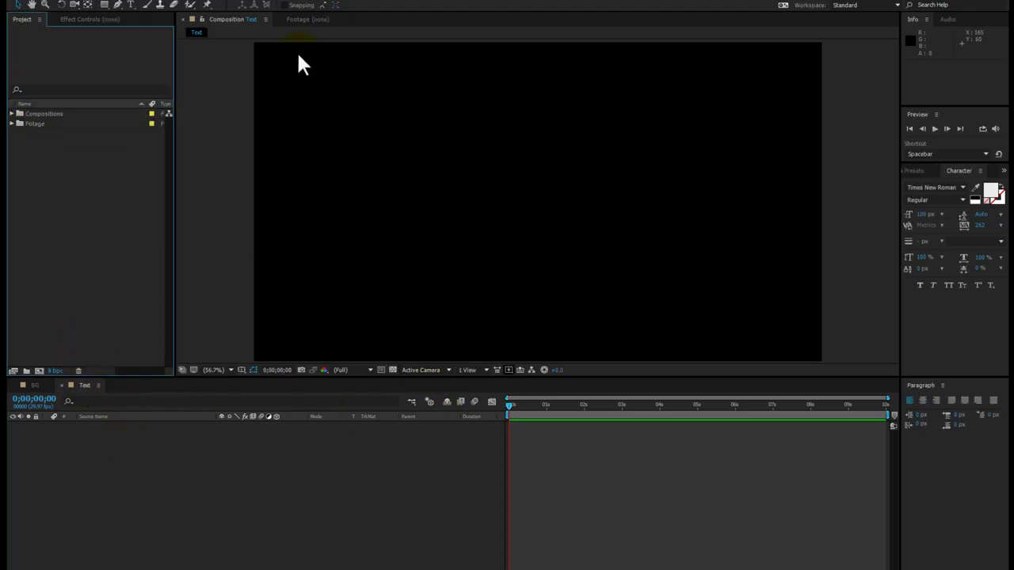
Step: Create a text layer reading "A Production" starting at the frame's centre and set its tracking to 0
click(130, 4)
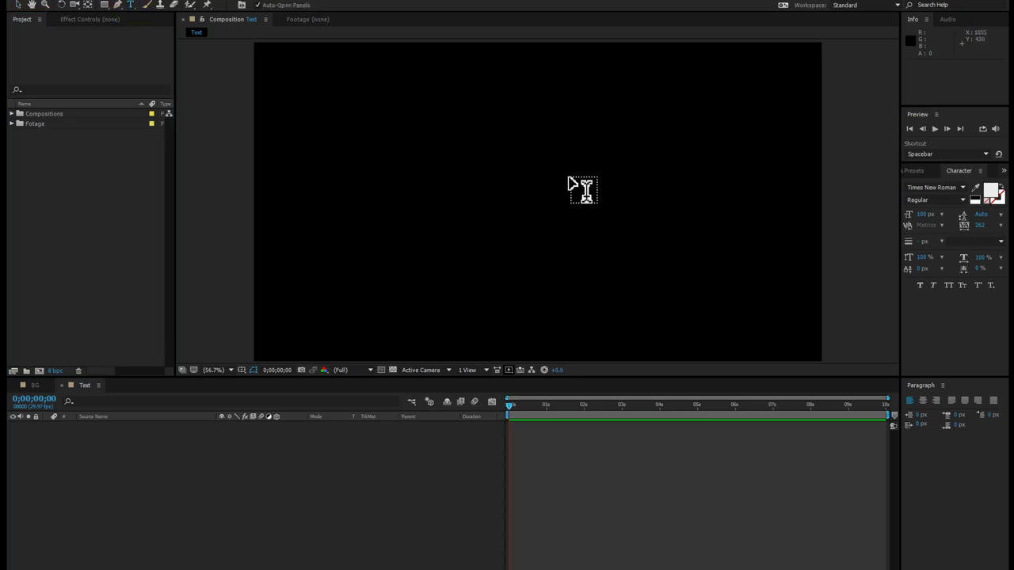
click(538, 206)
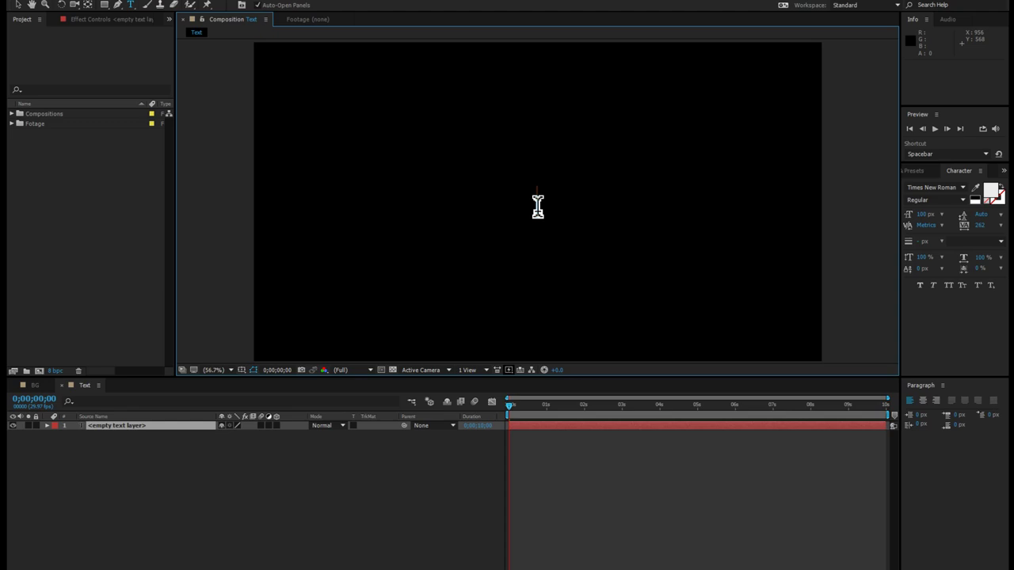
text(A)
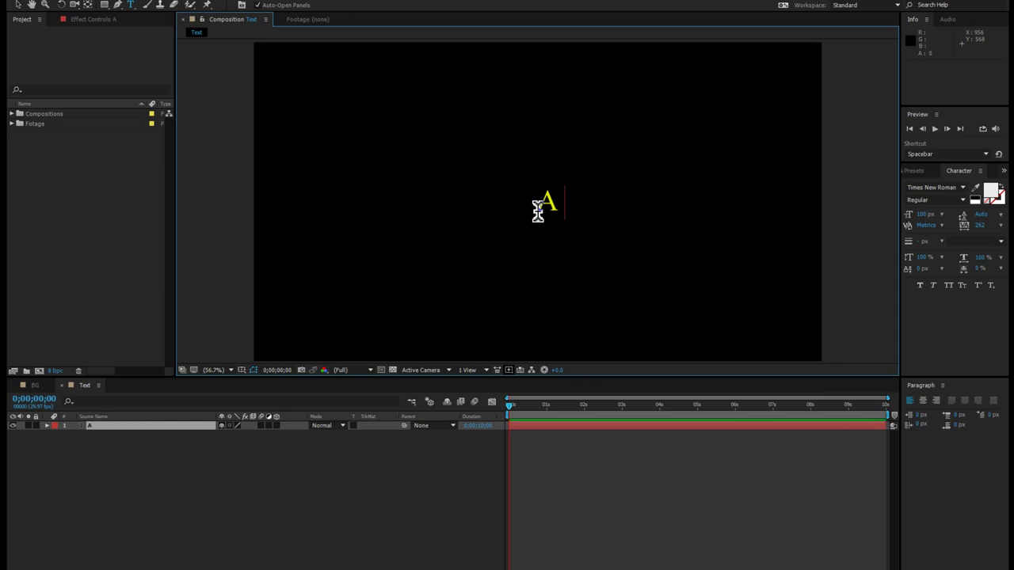
text( Product)
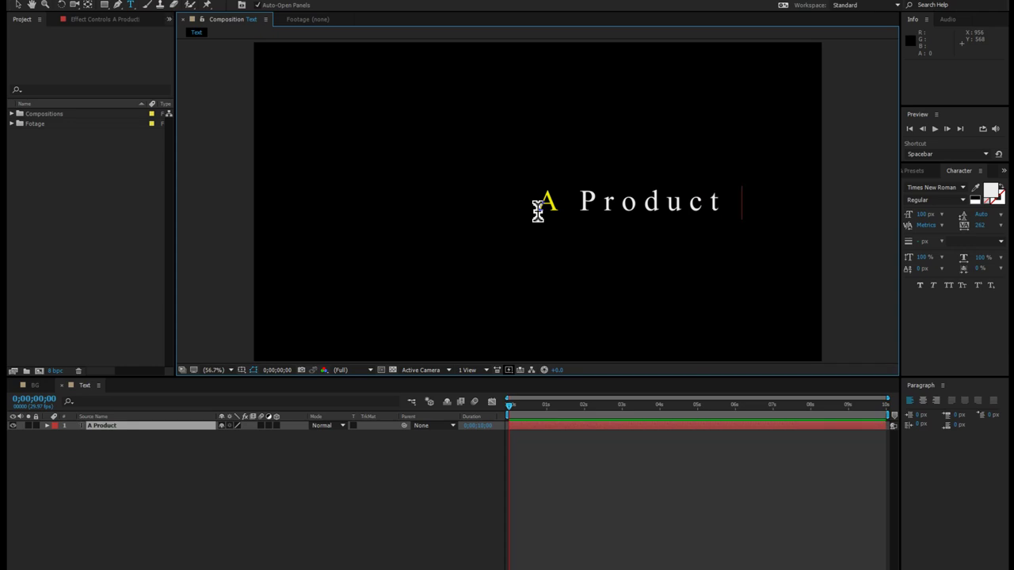
text(ions)
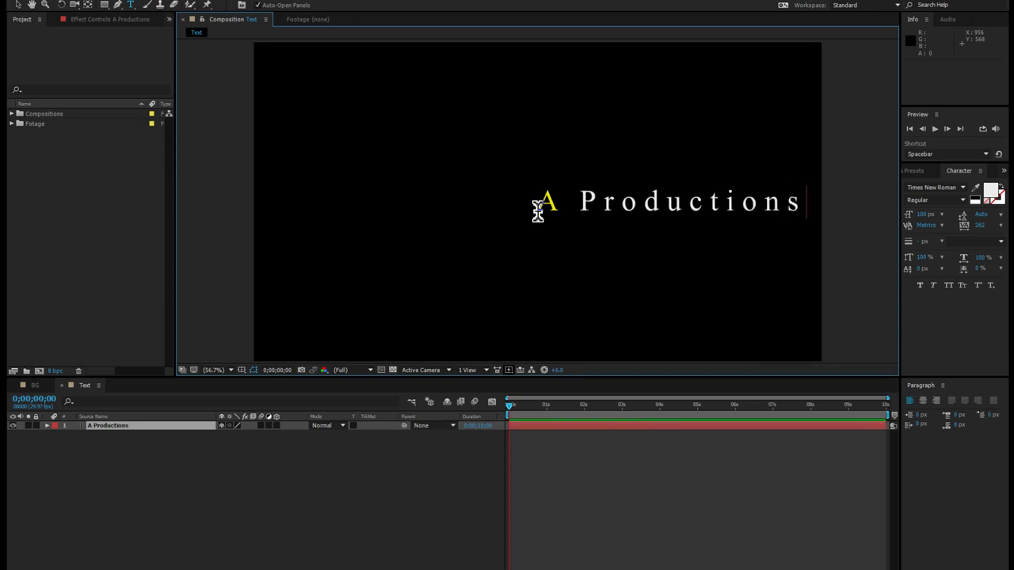
key(BackSpace)
key(KP_Enter)
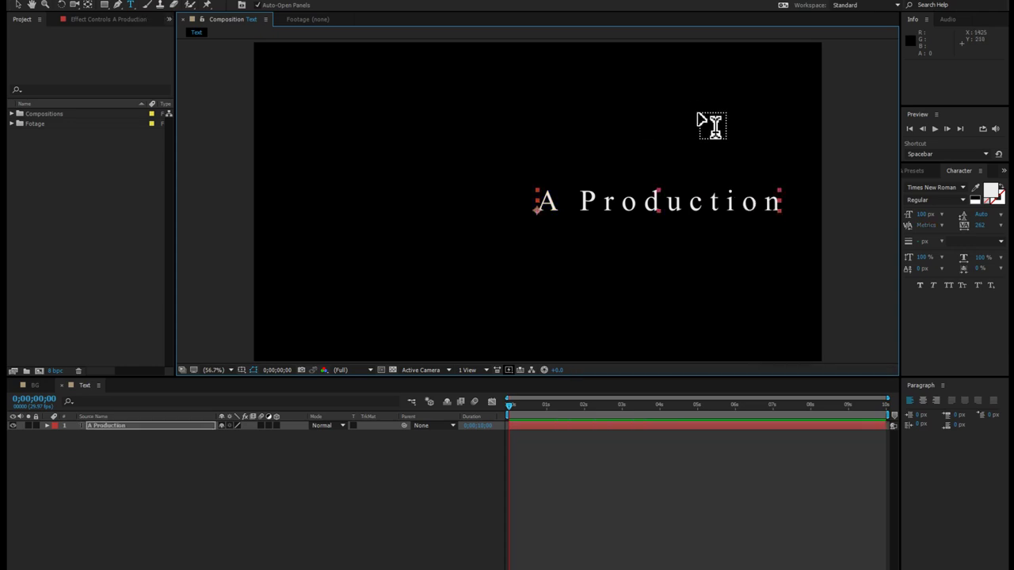
click(1001, 225)
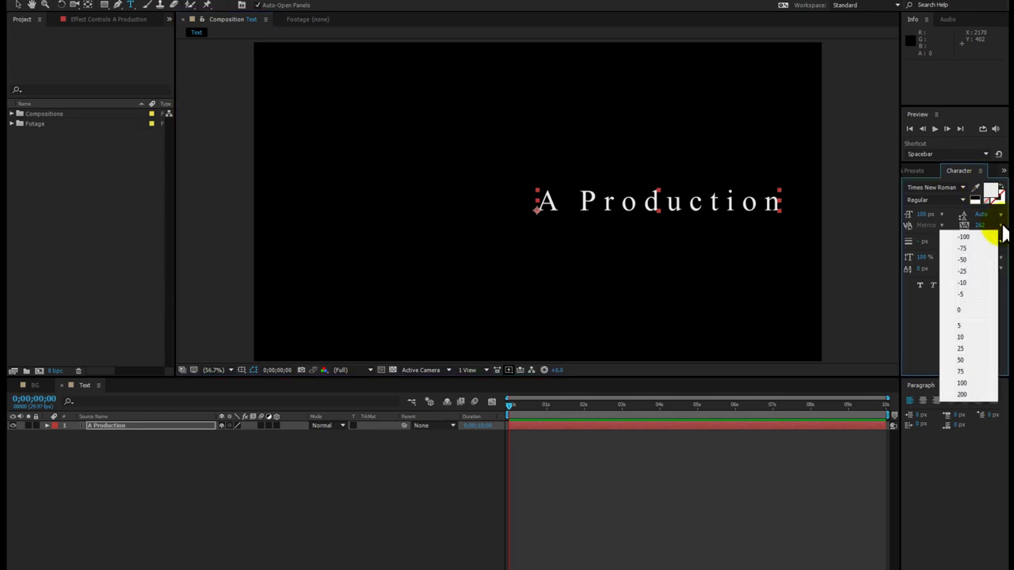
click(972, 312)
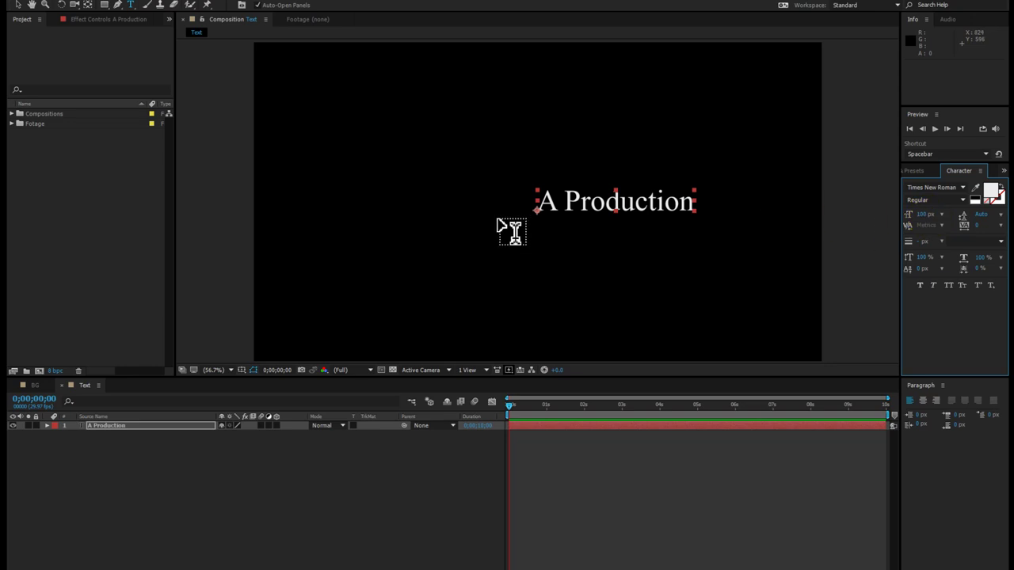
Step: Show the title/action-safe guides and shift the A Production text left by about 263 px to centre it horizontally
key(apostrophe)
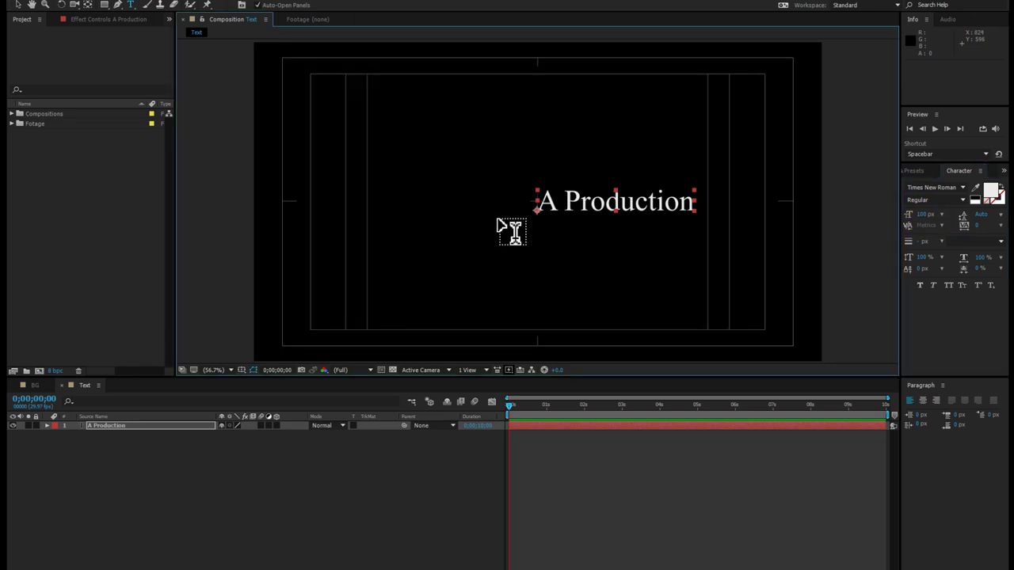
click(18, 5)
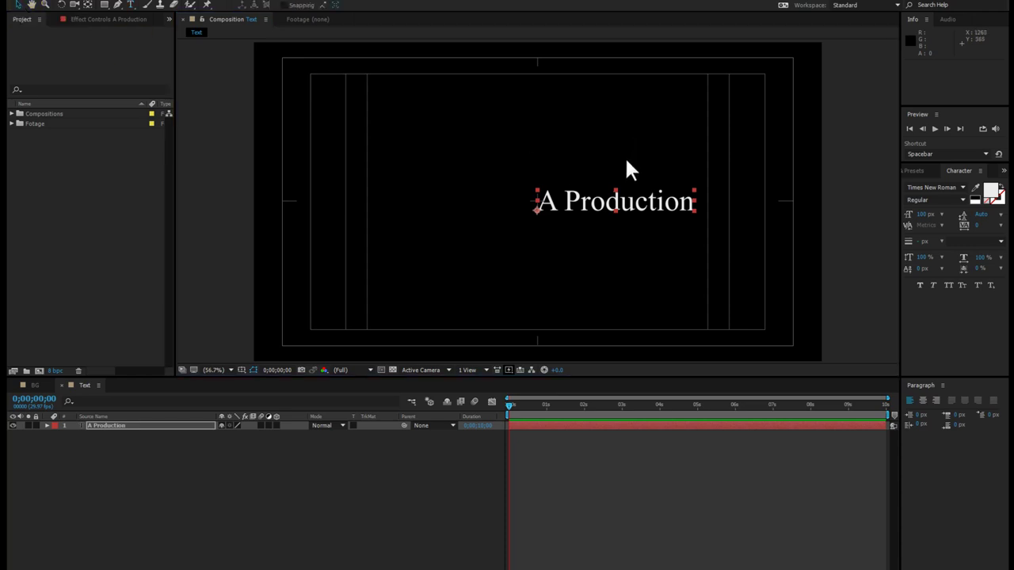
drag(674, 217, 594, 209)
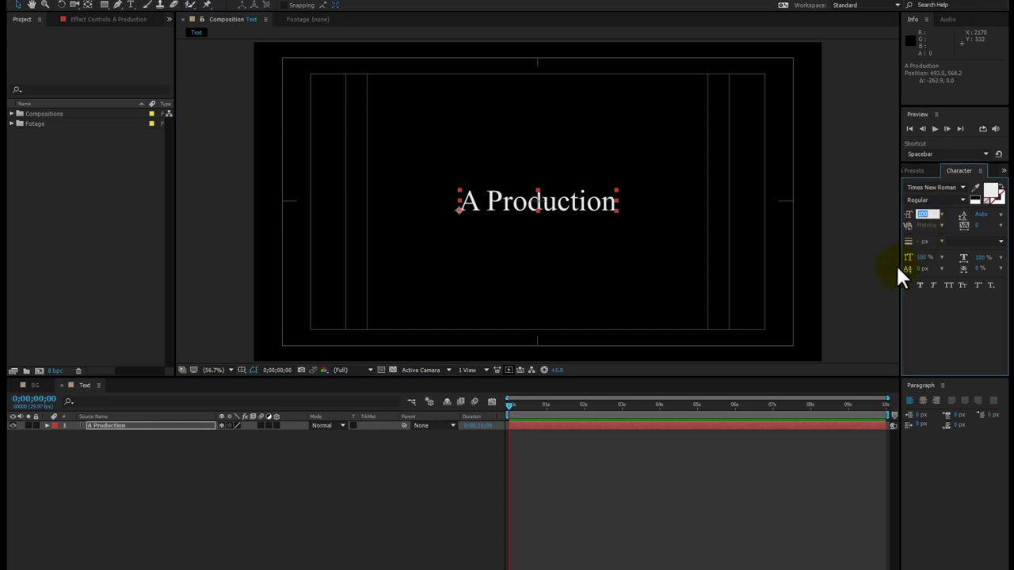
click(386, 499)
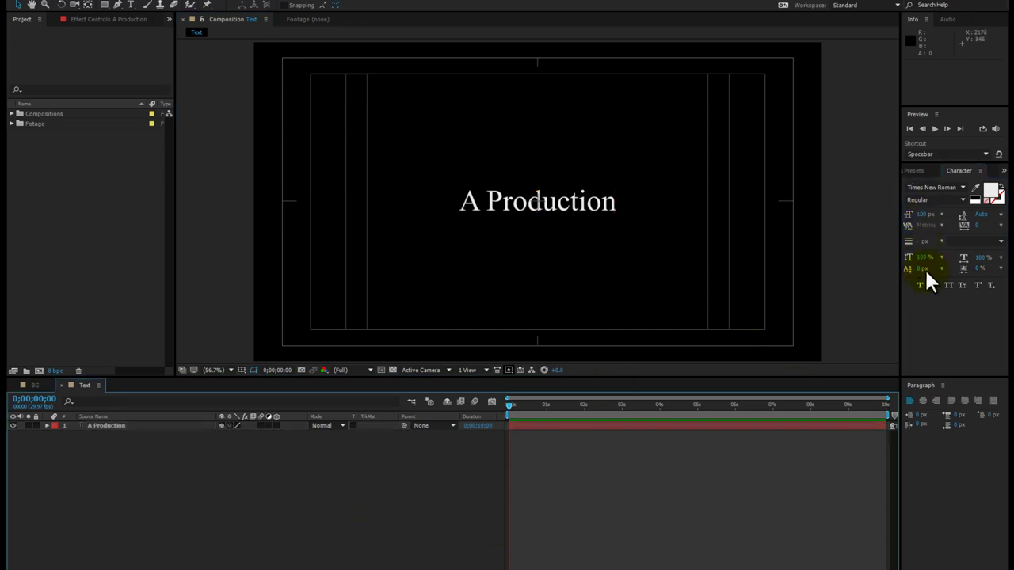
Step: Set the font style of the A Production text to Bold
click(964, 186)
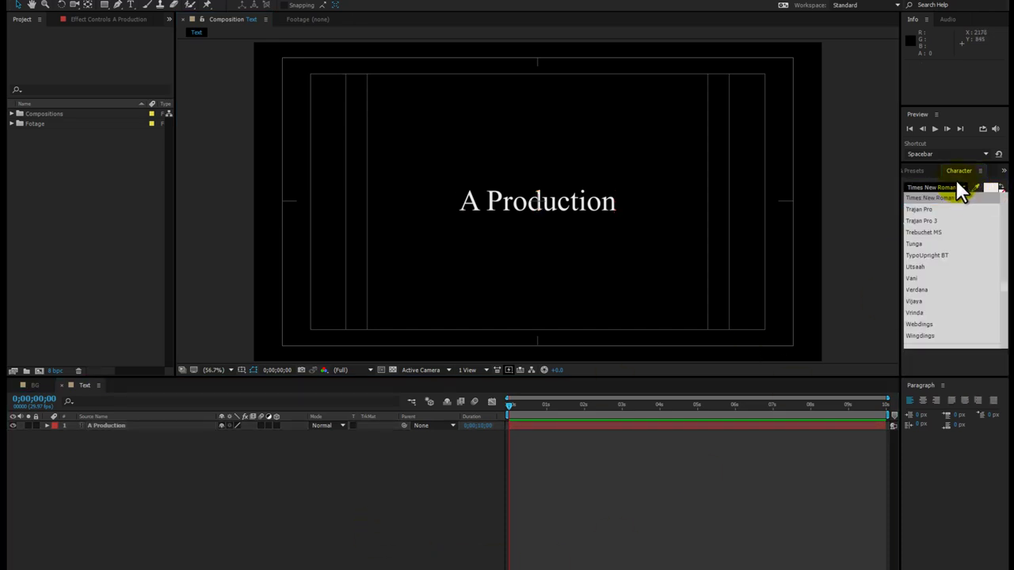
click(939, 187)
click(963, 200)
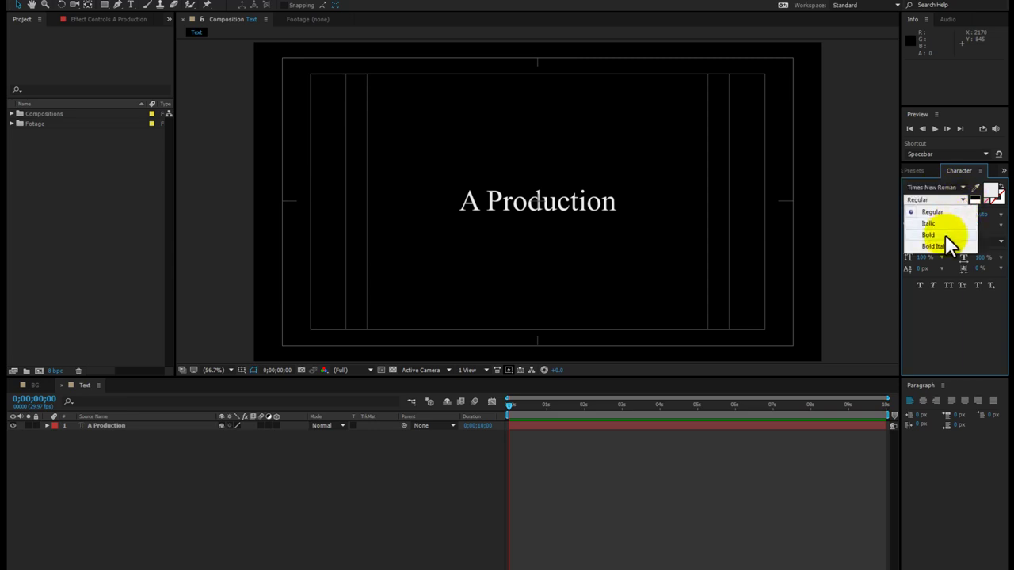
click(951, 236)
click(596, 205)
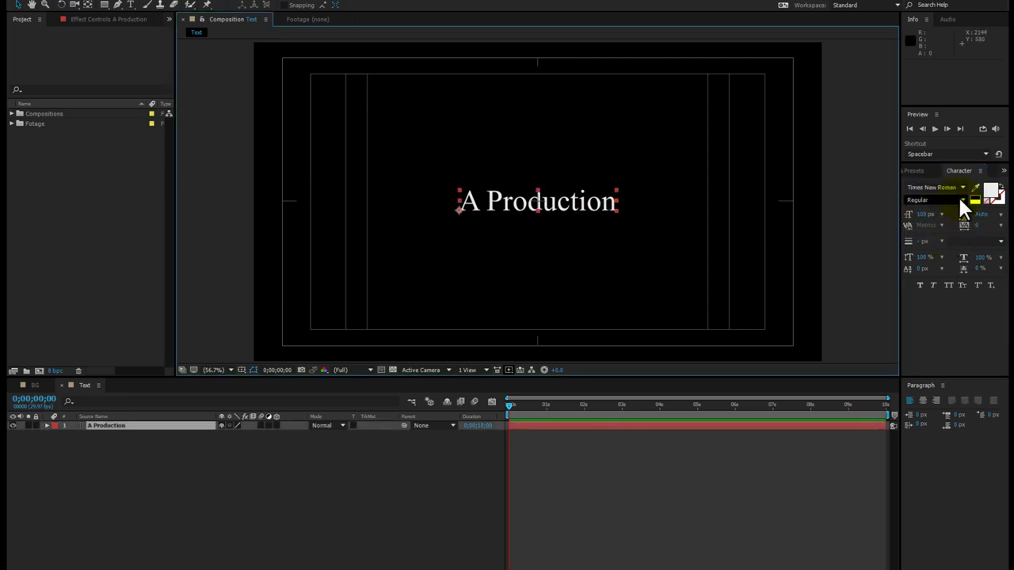
click(958, 198)
click(940, 236)
Step: Move the A Production text up to just above the frame's centre, at a Position of about 675.6, 515.4
drag(599, 204, 600, 198)
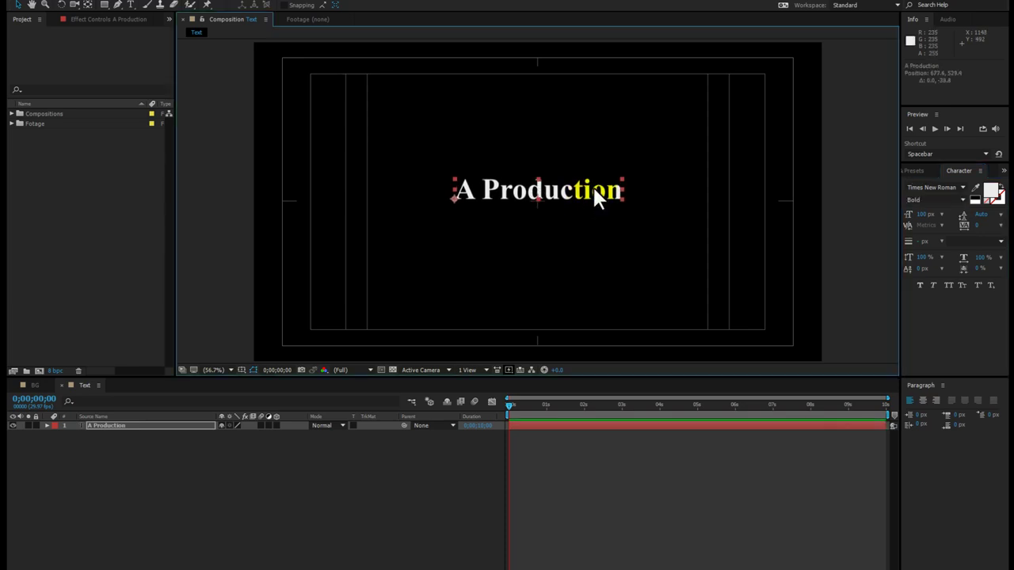
key(shift+Up)
key(shift+Up)
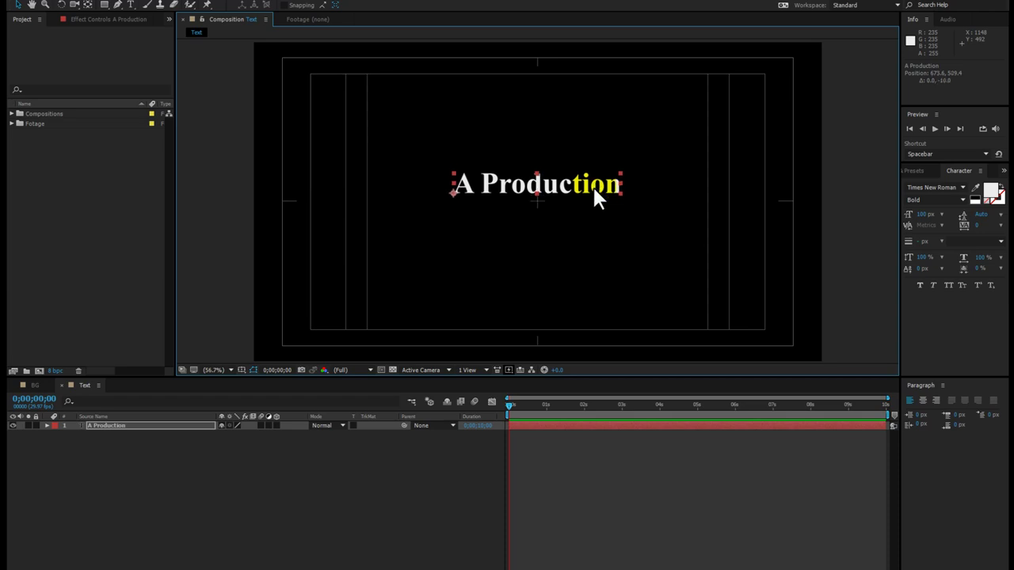
key(Down)
key(Down)
key(Down)
key(Down)
key(Down)
key(Down)
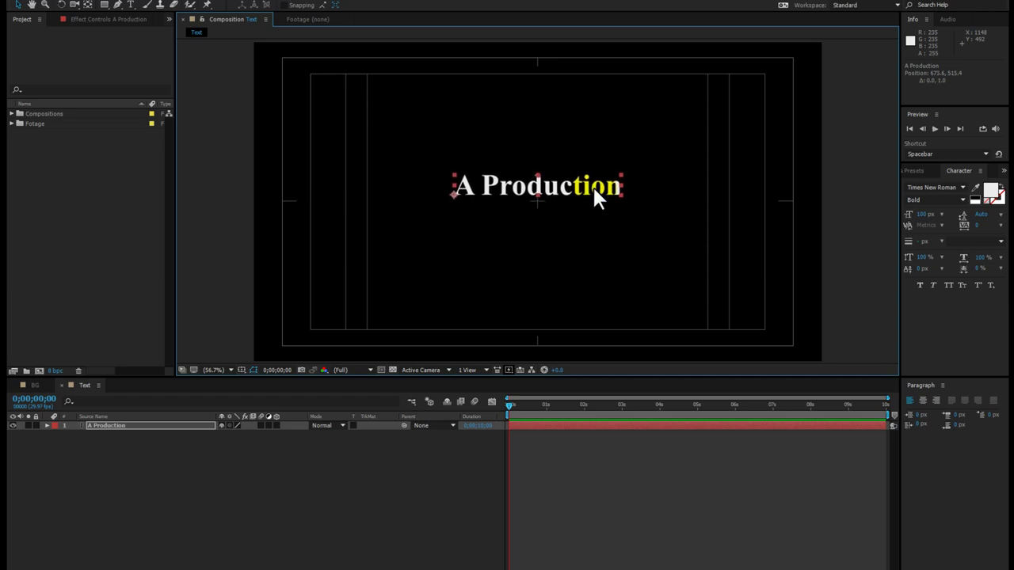
click(425, 435)
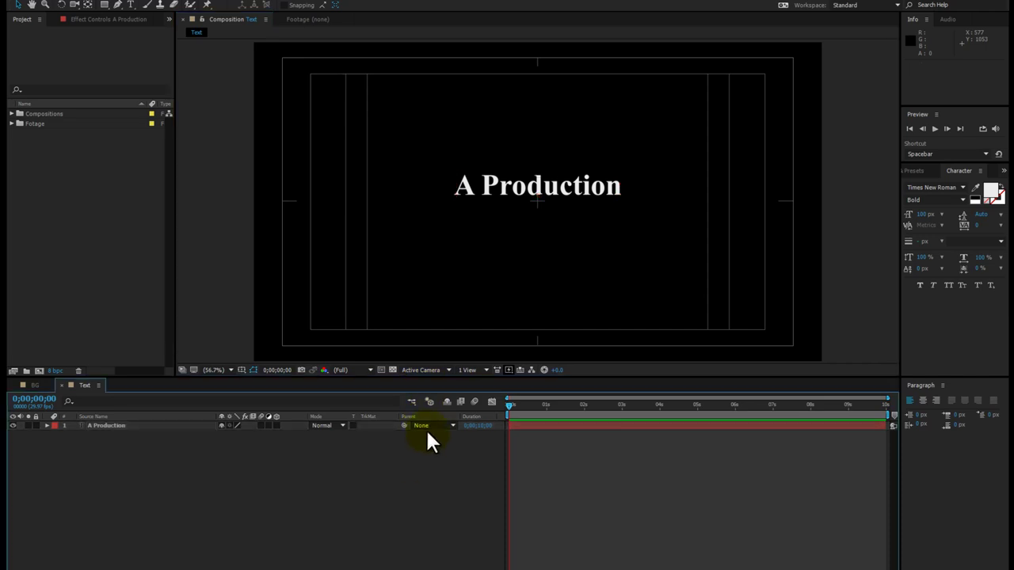
Step: Duplicate the A Production text layer and move the copy straight down by about 104 px, directly below the original
click(515, 196)
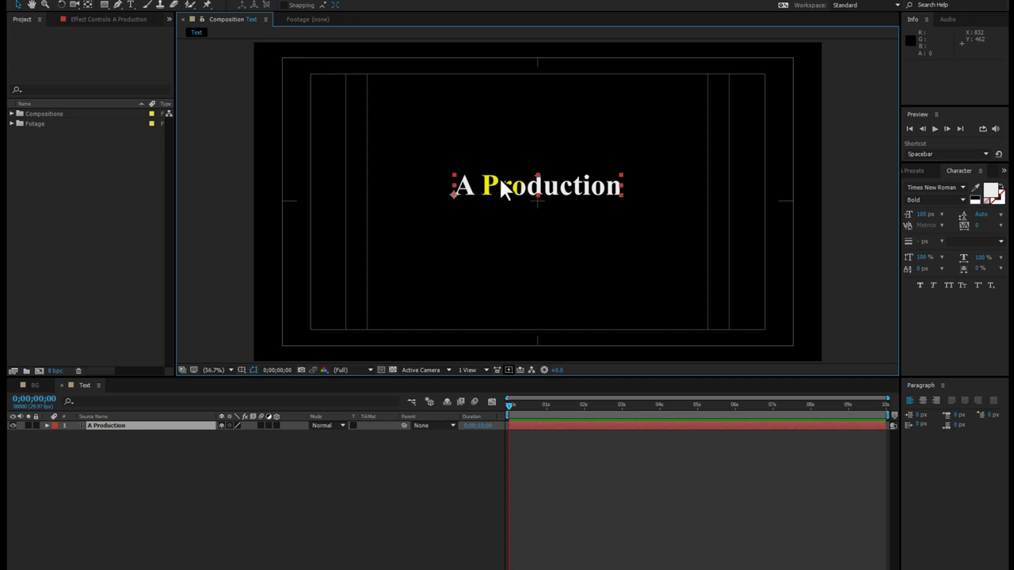
key(ctrl+d)
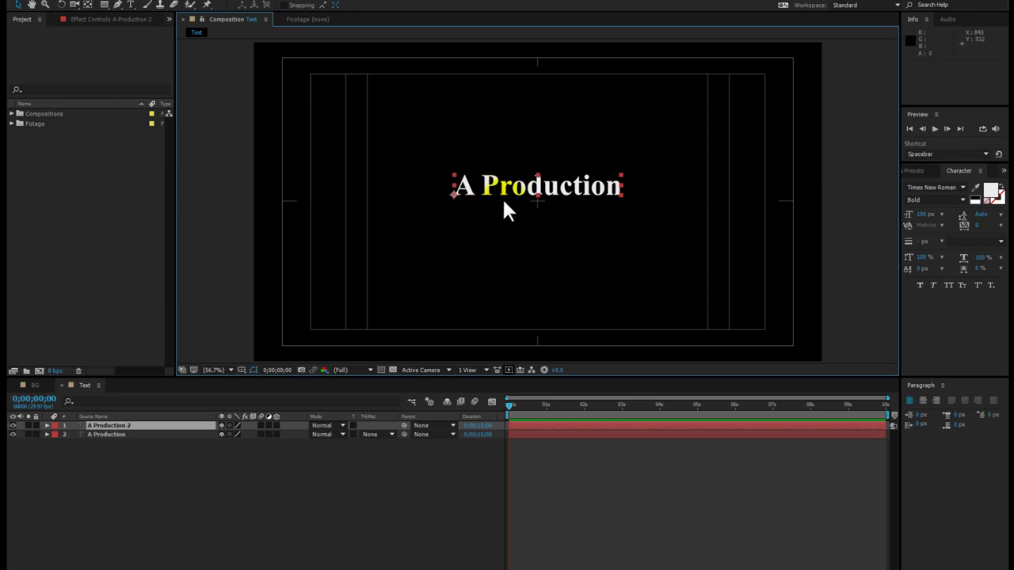
drag(504, 201, 502, 221)
Step: Set the duplicate text's font style to Regular and change its wording to "Tutorials"
click(965, 200)
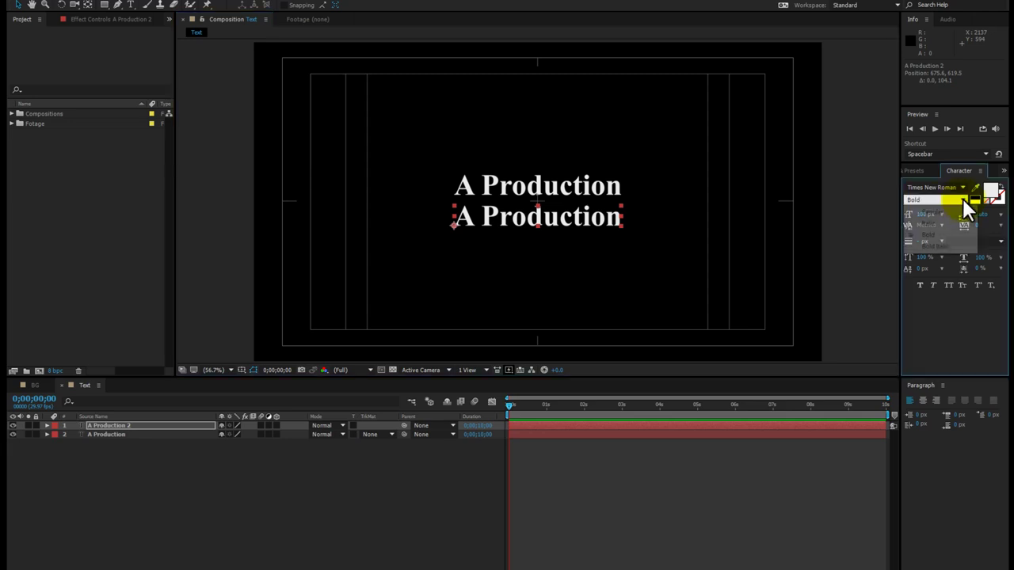
click(954, 214)
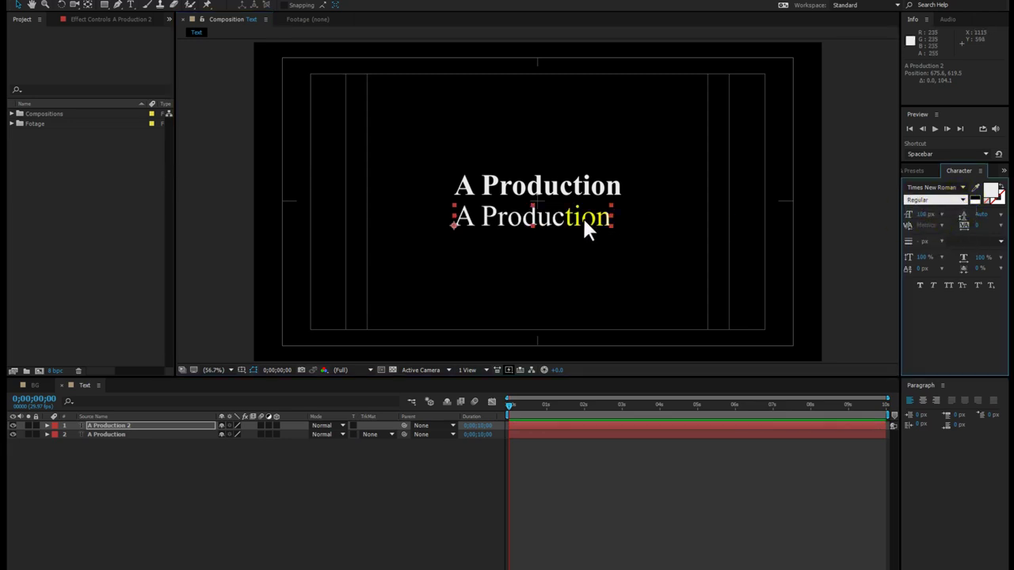
double_click(582, 217)
text(Tutorials)
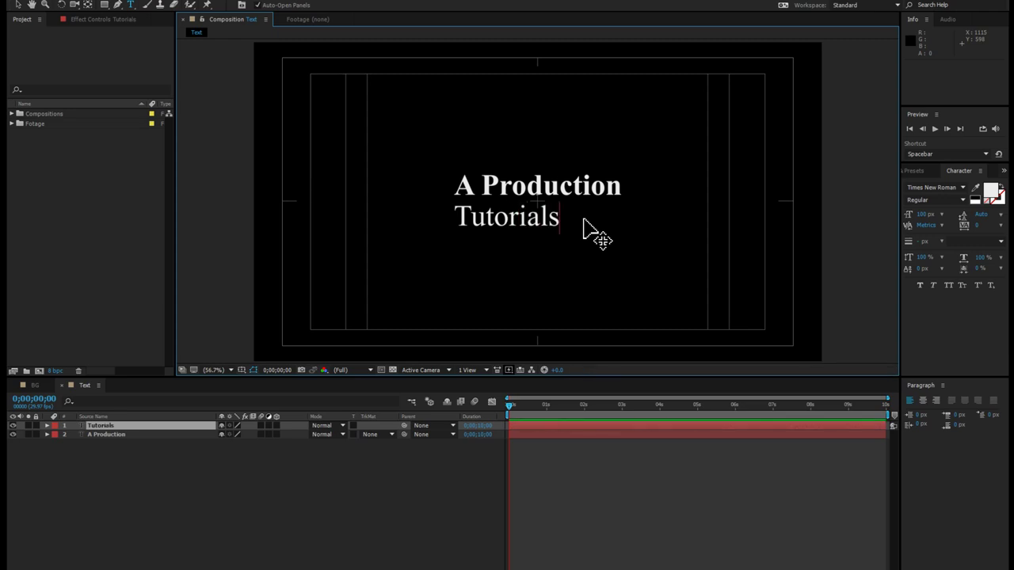
key(KP_Enter)
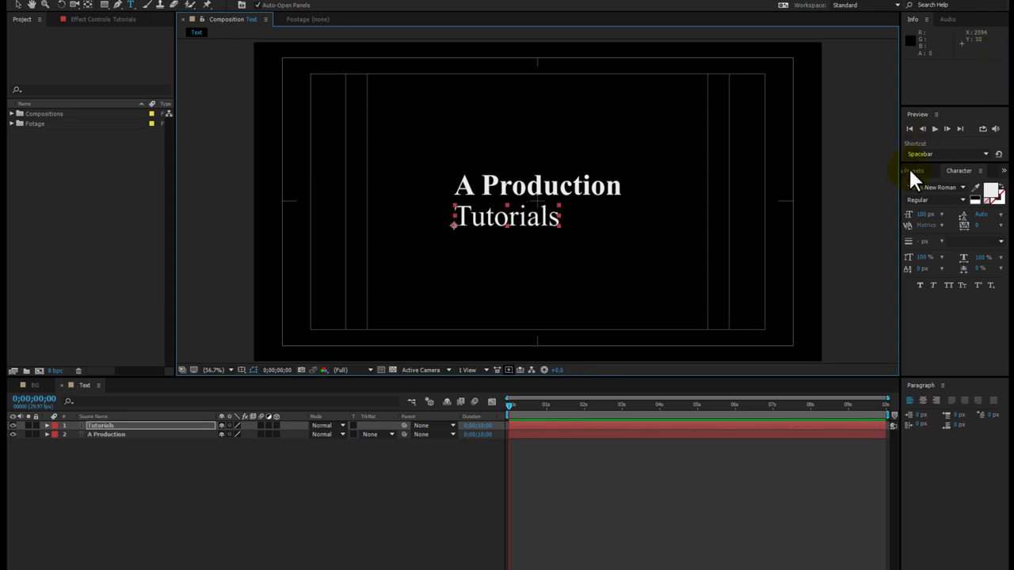
Step: Set the tracking of the Tutorials text to 260 so it spans the width of the A Production line
click(1001, 226)
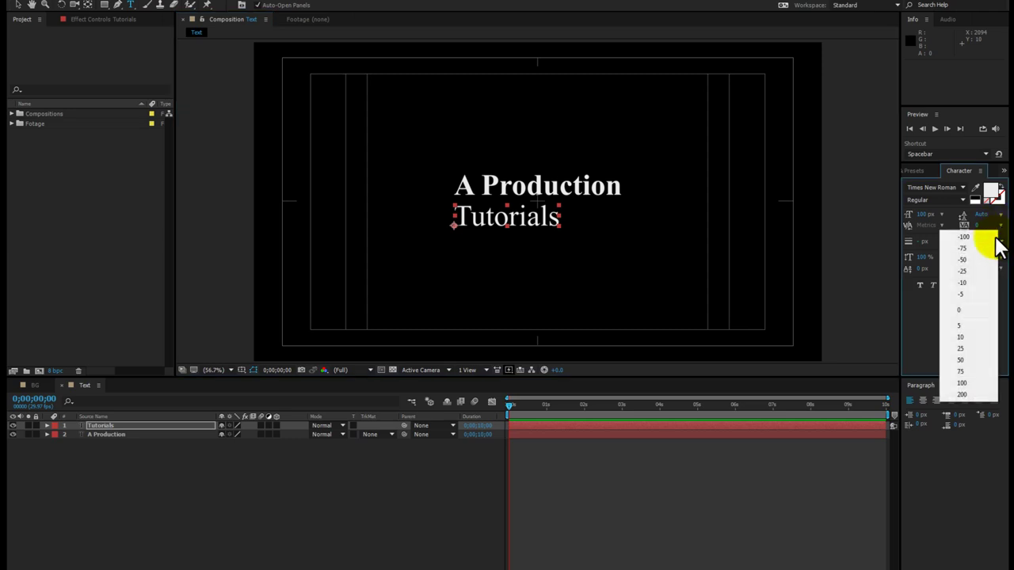
click(974, 395)
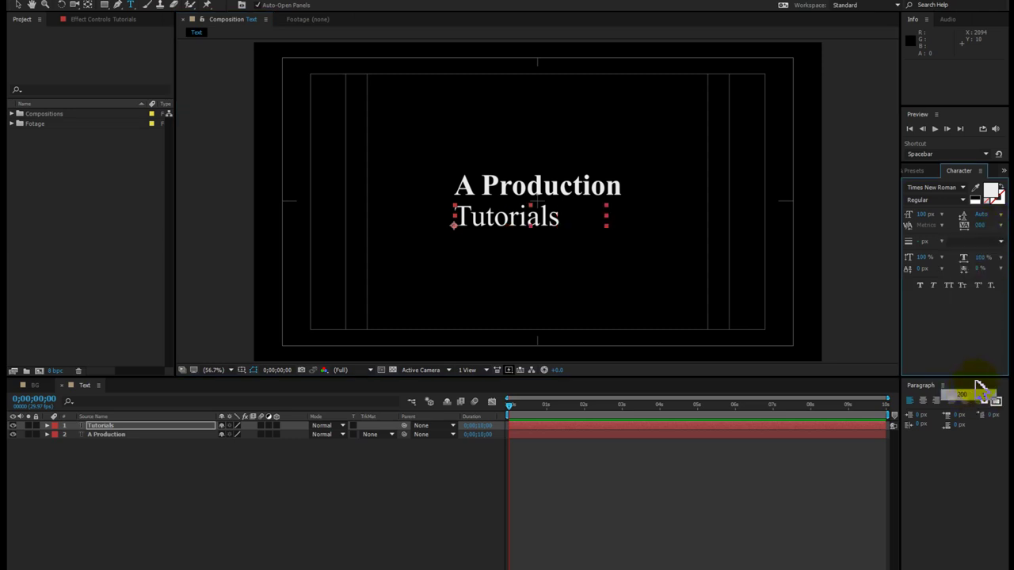
mouse_move(980, 226)
mouse_down()
mouse_move(990, 224)
mouse_move(981, 231)
mouse_up()
click(981, 227)
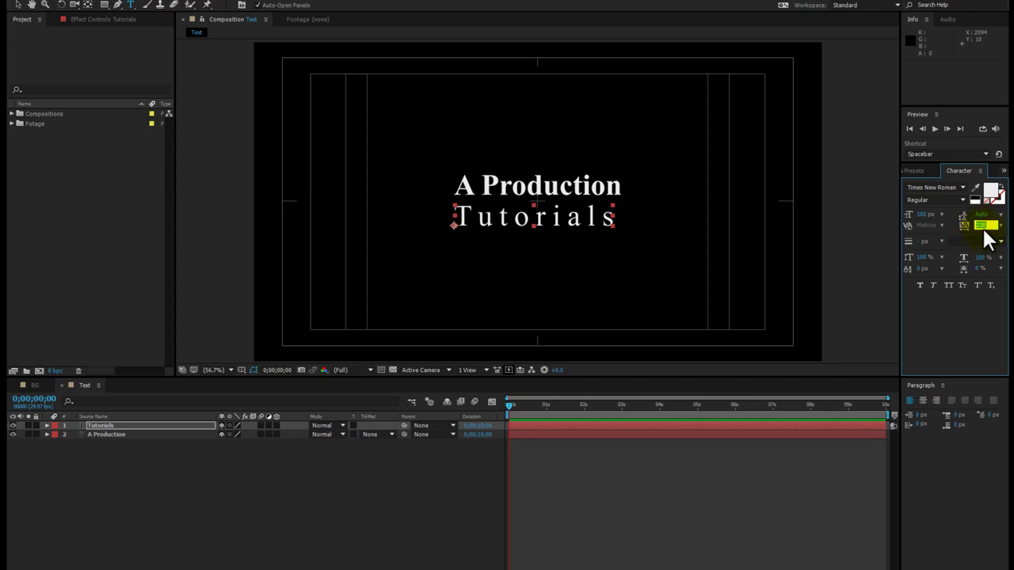
text(260)
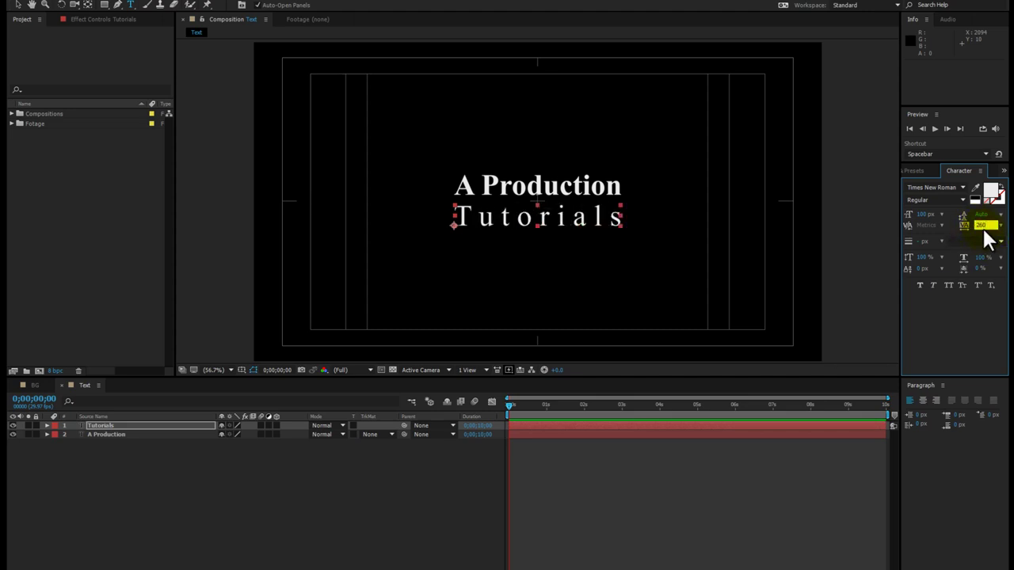
key(Return)
click(335, 495)
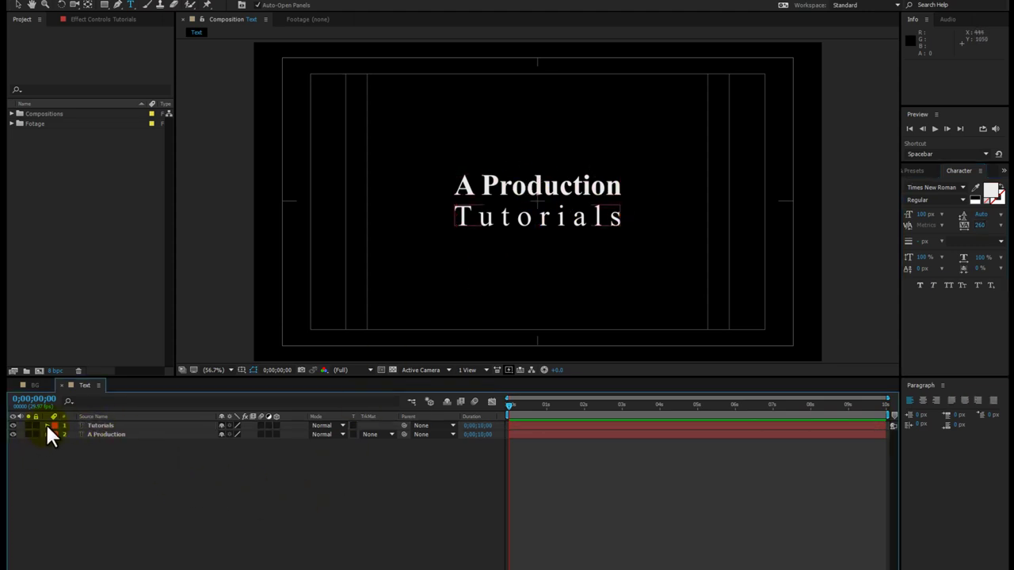
Step: Separate the Position dimensions into X and Y on both the Tutorials and A Production layers
click(94, 425)
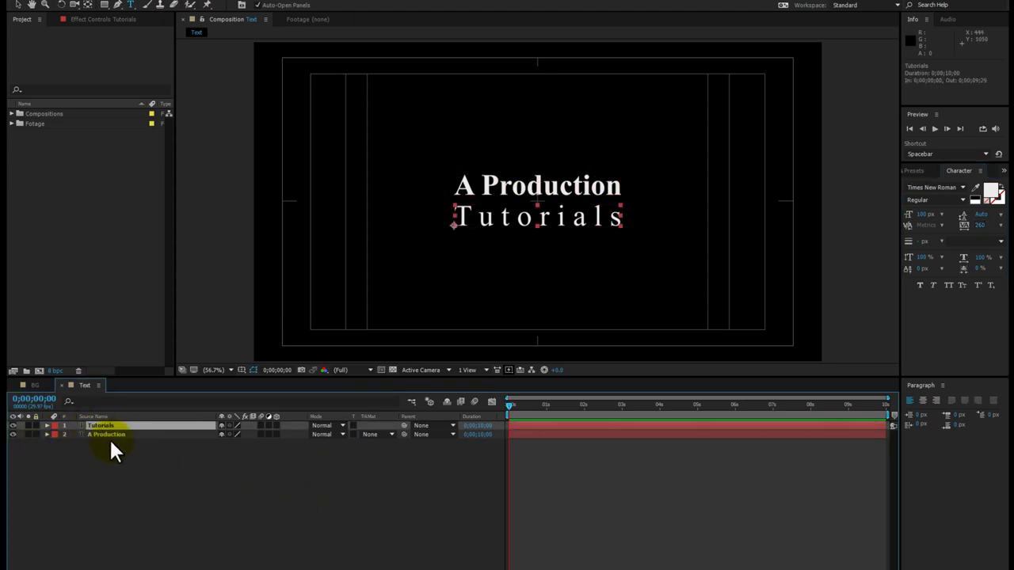
key(p)
right_click(96, 434)
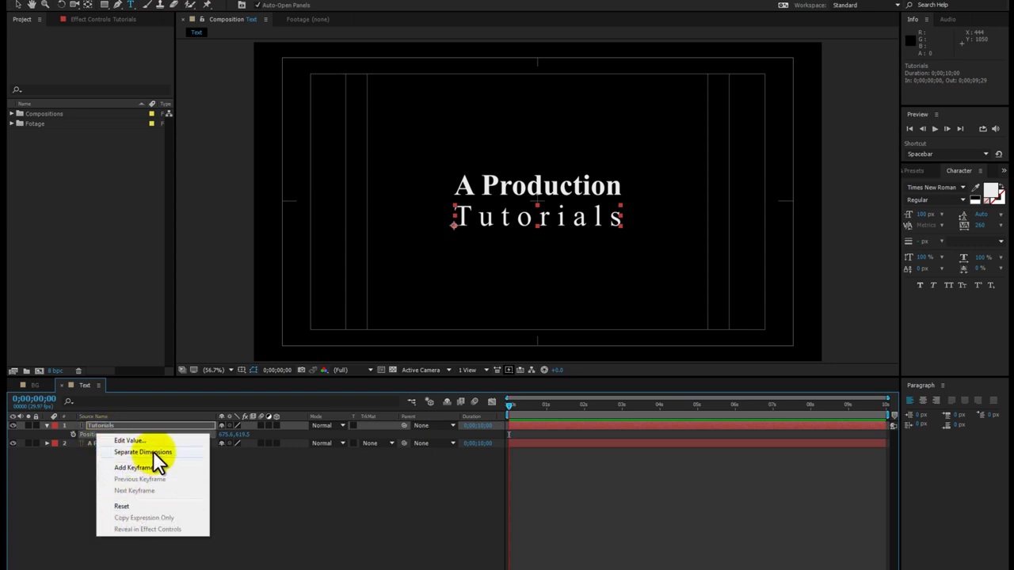
click(152, 451)
click(106, 451)
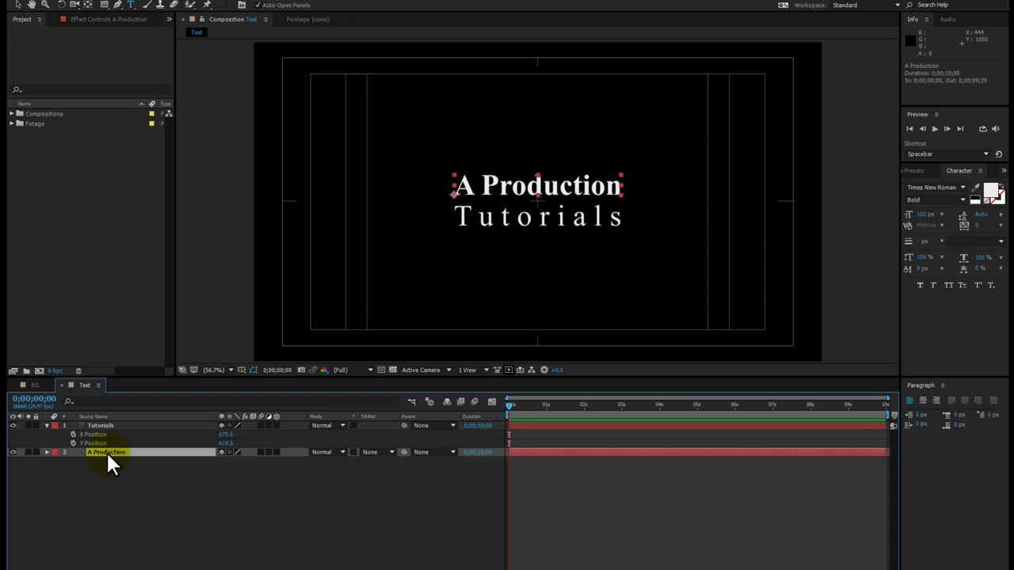
key(p)
right_click(92, 460)
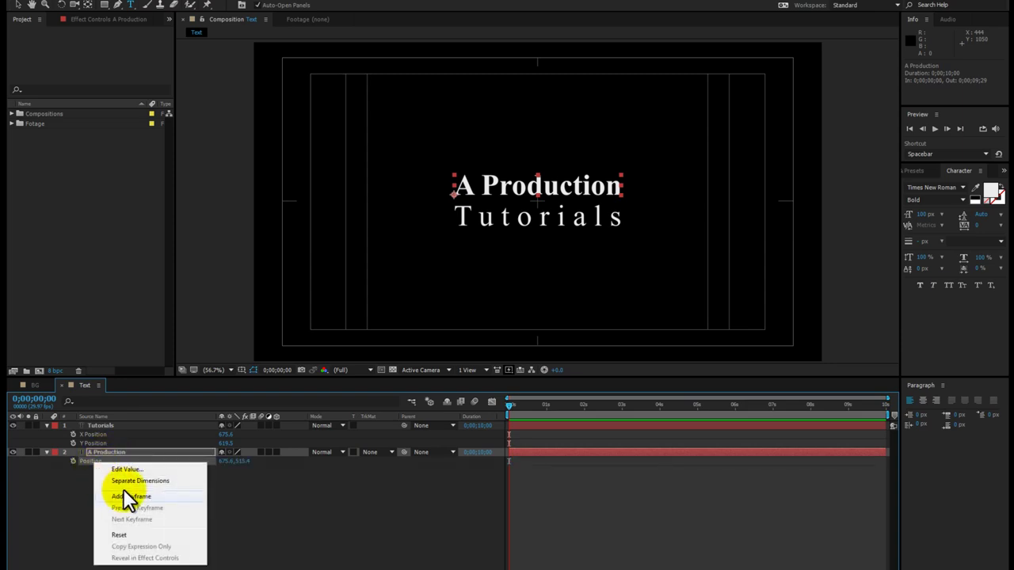
click(125, 480)
click(145, 495)
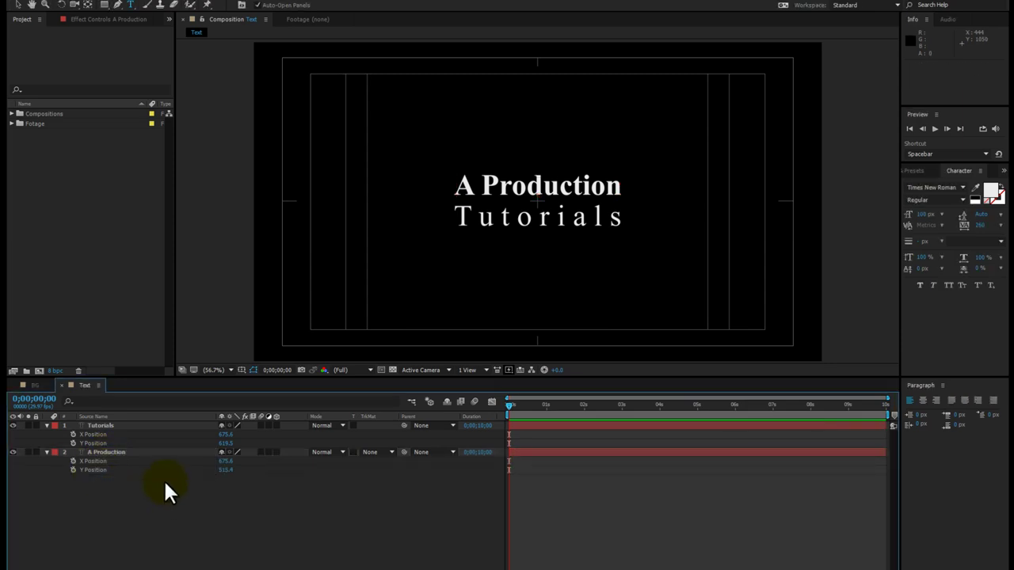
Step: Draw a rounded rectangle with no fill and a white stroke around the two-line title as a new shape layer
click(104, 3)
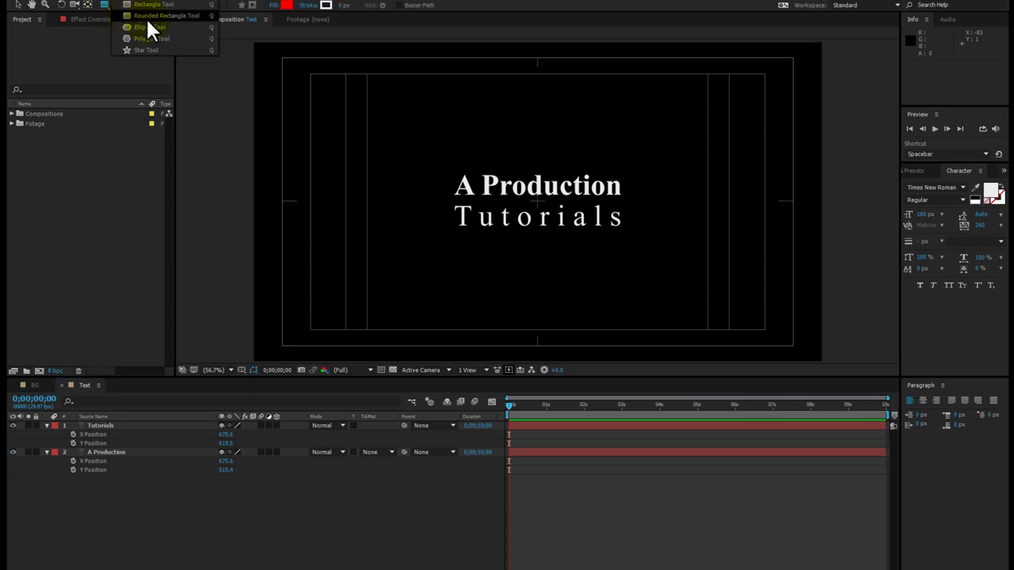
click(147, 18)
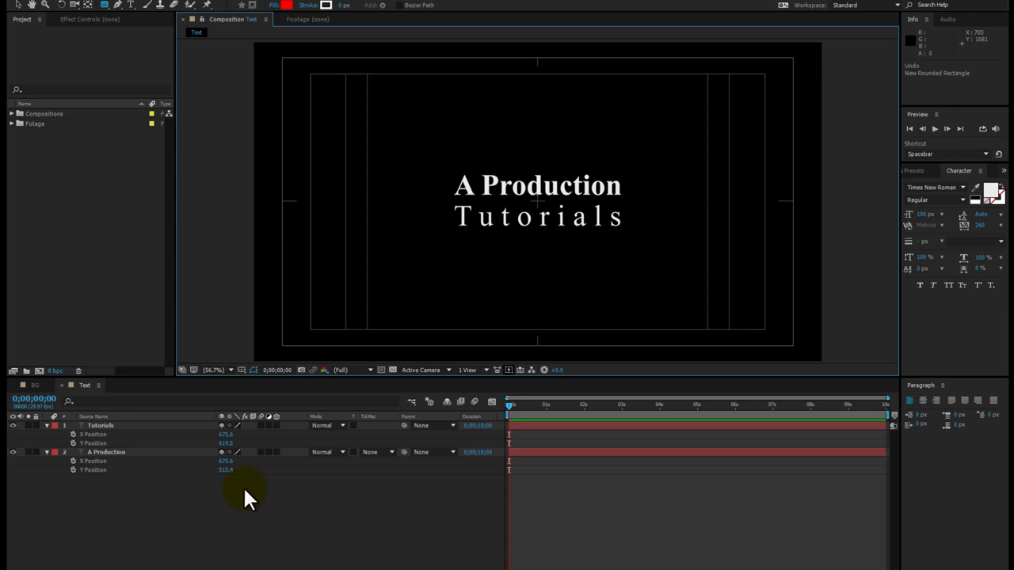
click(274, 5)
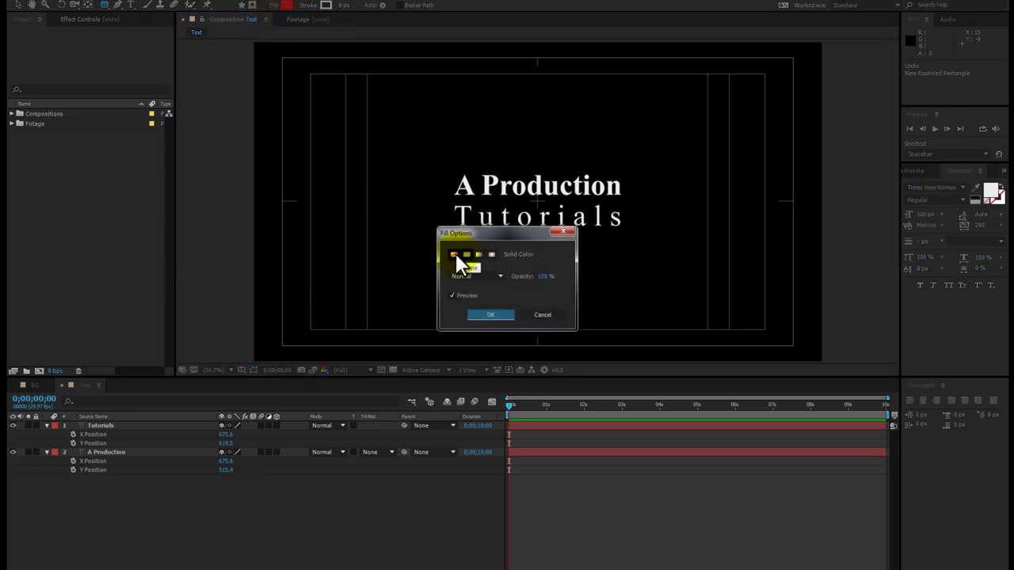
click(454, 254)
click(490, 315)
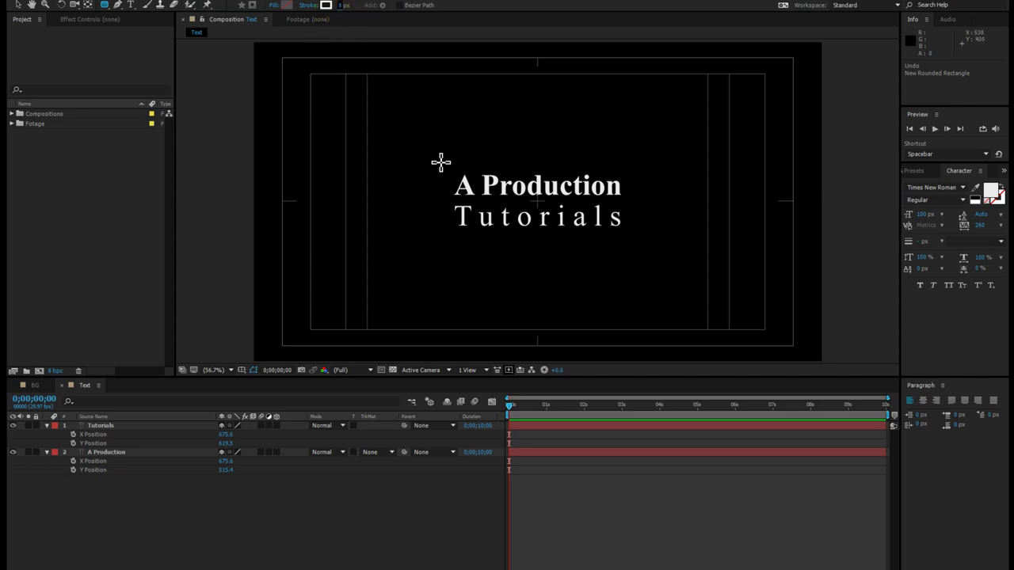
drag(440, 162, 638, 247)
Step: Nudge the rounded rectangle slightly up and left to centre it around the title, at a Position of about 959, 536.5
click(103, 422)
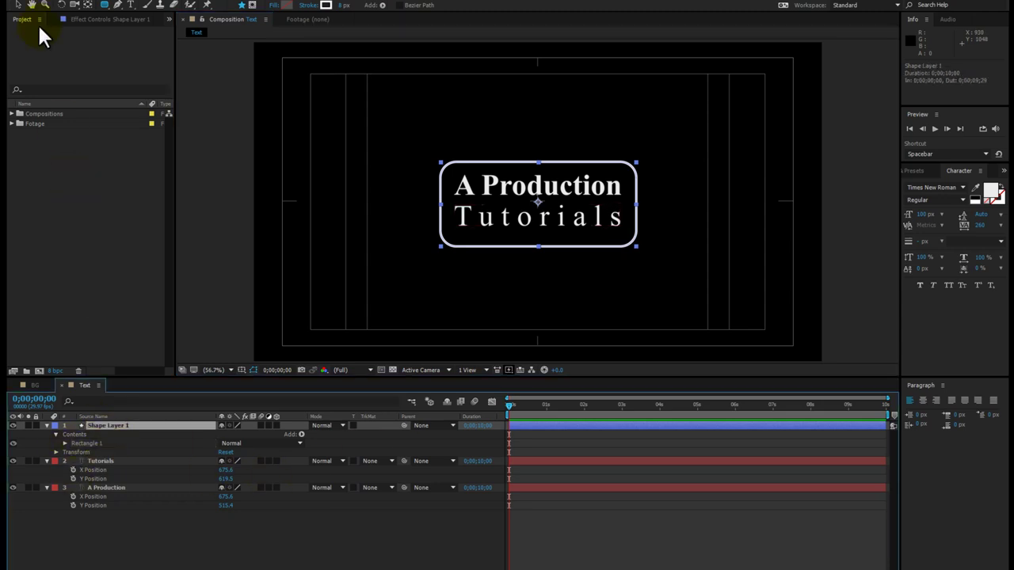
click(18, 5)
click(614, 241)
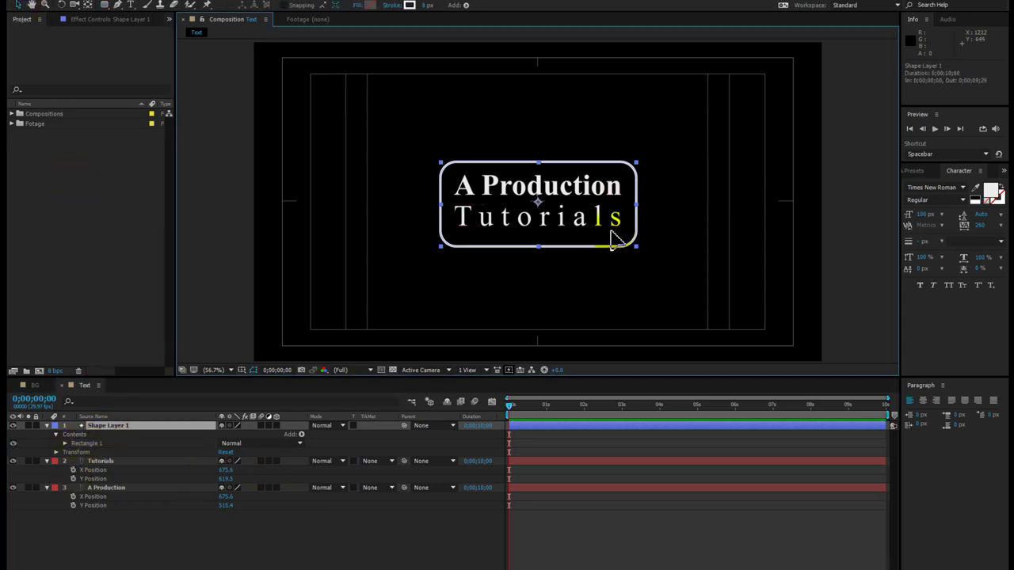
drag(611, 233, 611, 231)
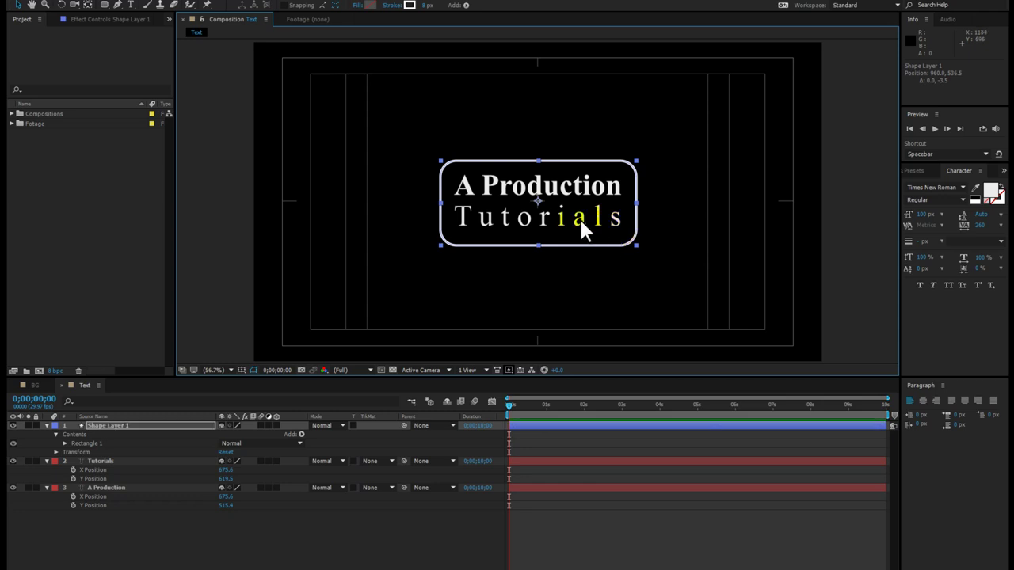
drag(626, 232, 626, 232)
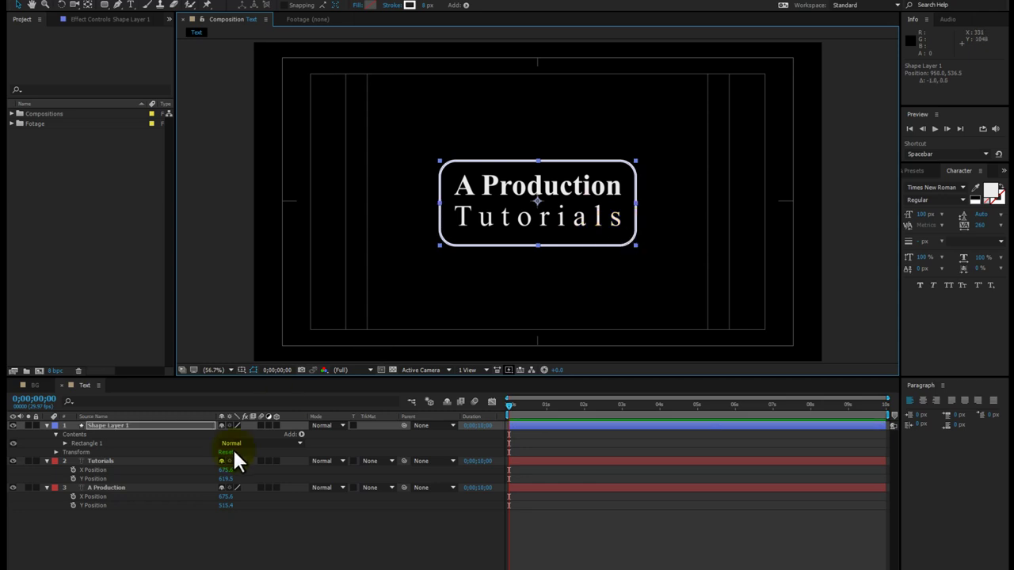
Step: Collapse the properties of all layers and rename the rounded rectangle's shape layer to "Outline"
drag(133, 544, 106, 419)
key(ctrl+grave)
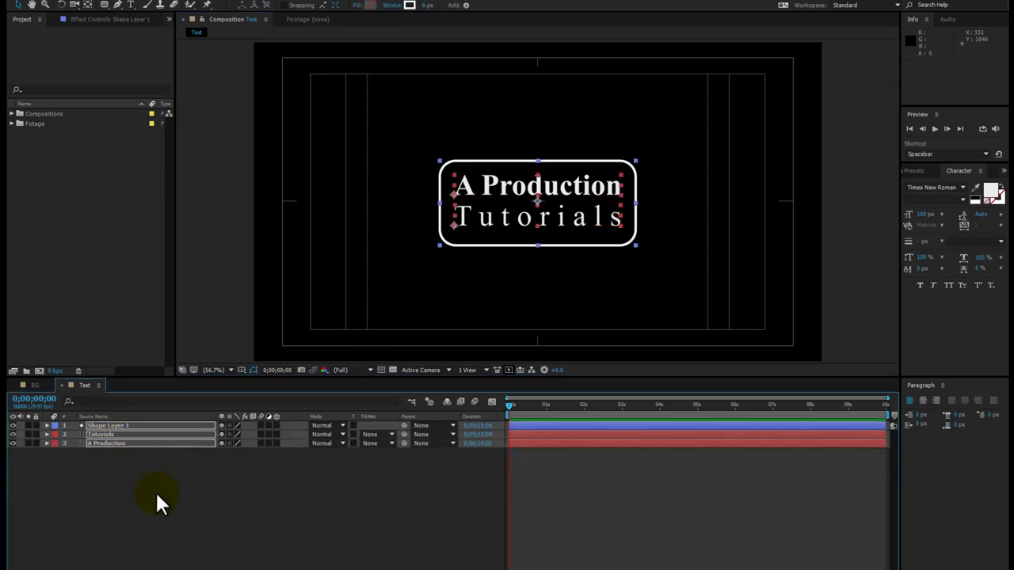
click(158, 495)
click(99, 425)
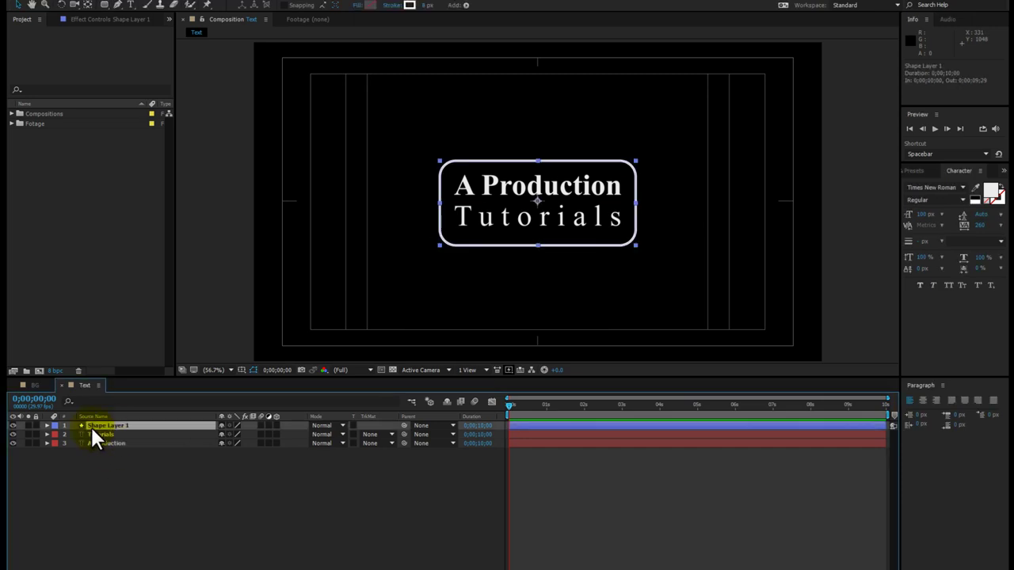
key(Return)
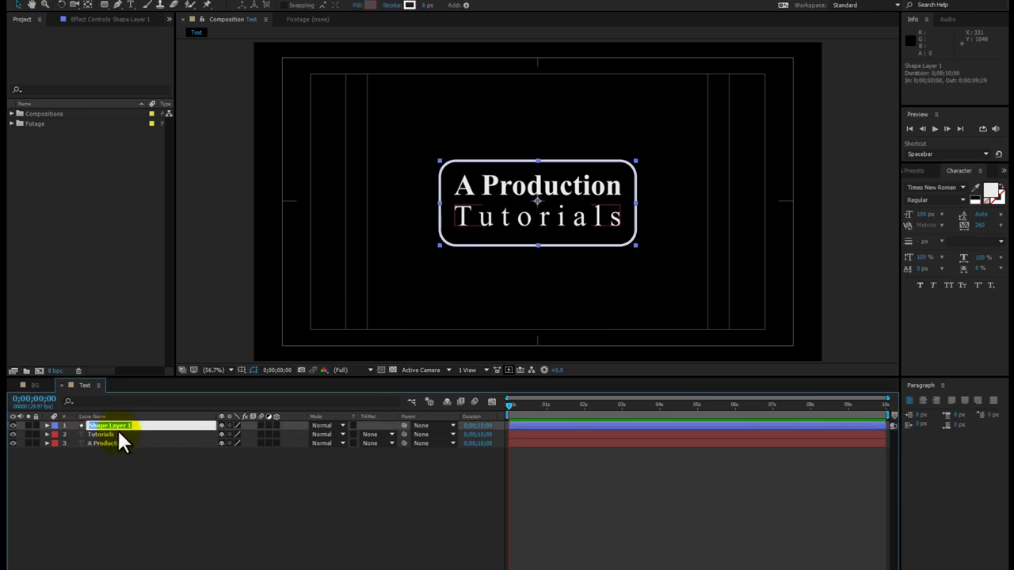
text(Outline)
key(Return)
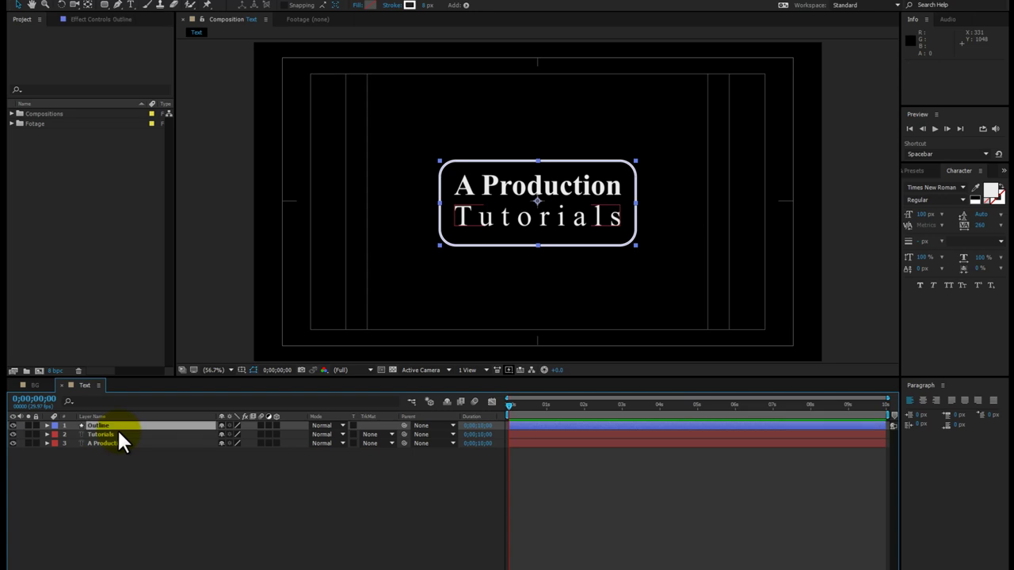
Step: Add a Trim Paths operator to the Outline layer's contents and expand its properties
click(47, 425)
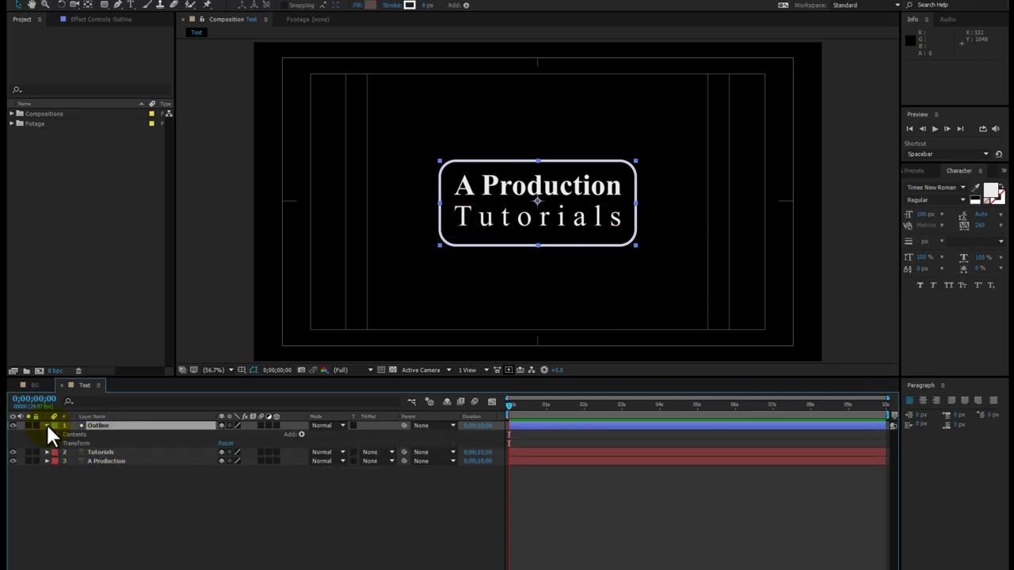
click(301, 435)
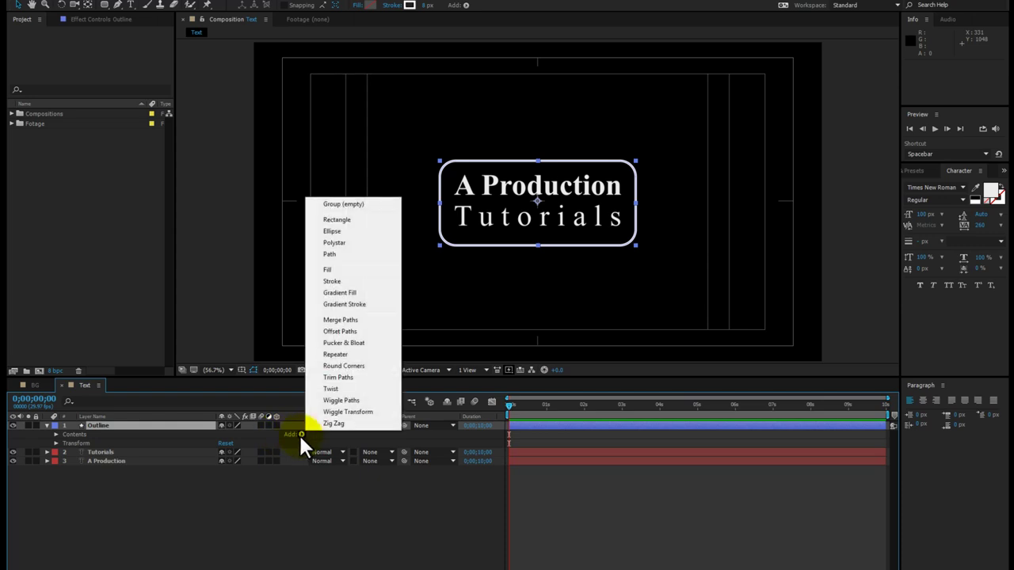
click(341, 378)
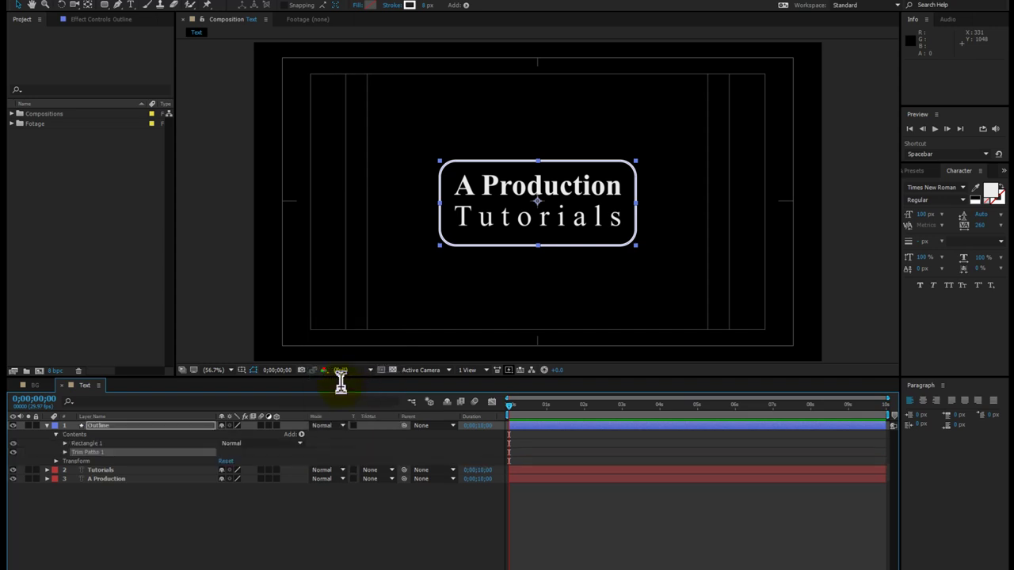
click(64, 452)
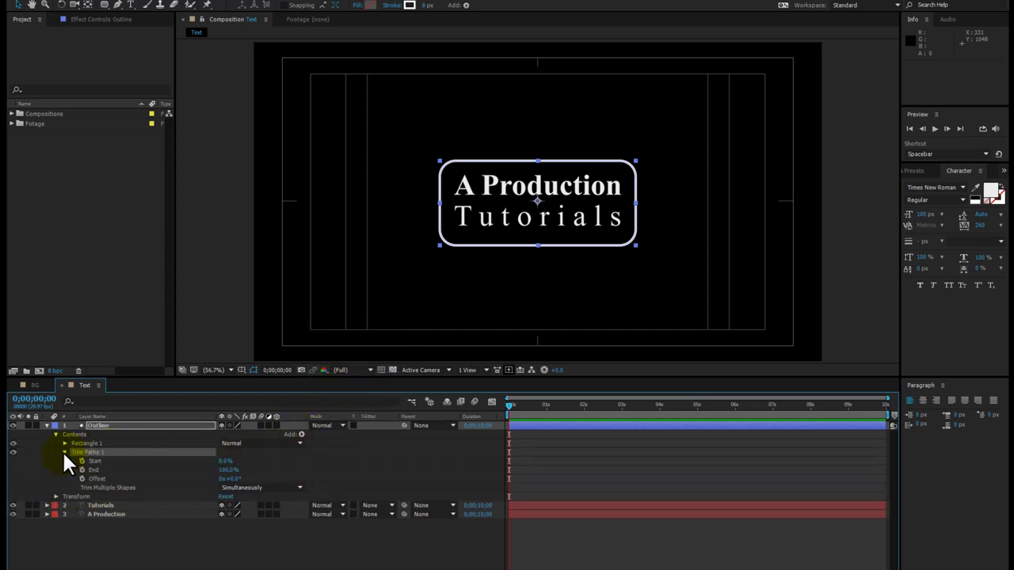
Step: Keyframe the Trim Paths End value at 0% at 2 seconds and 100% at 3 seconds
click(584, 408)
drag(583, 406, 622, 438)
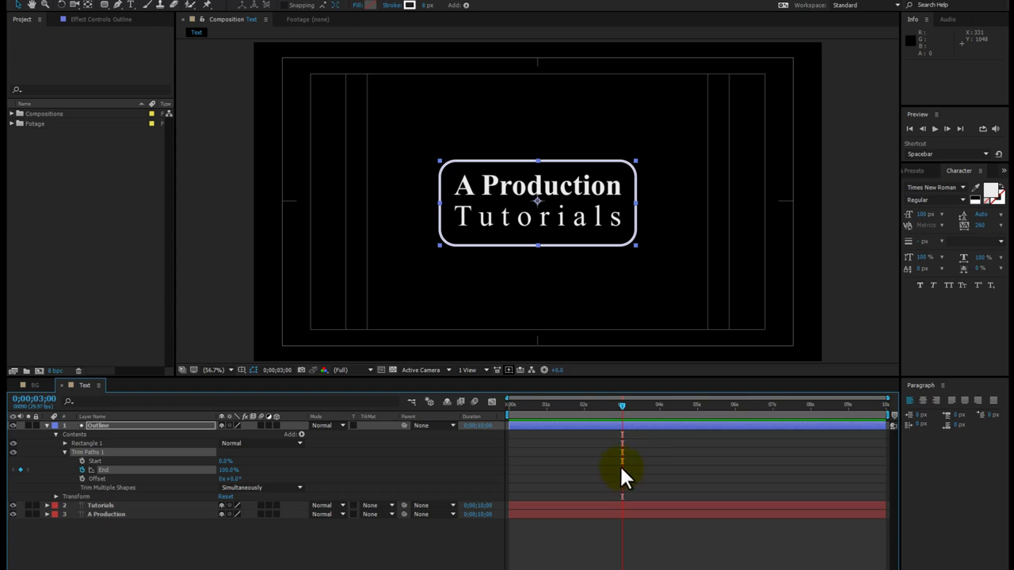
click(583, 408)
drag(229, 472, 228, 473)
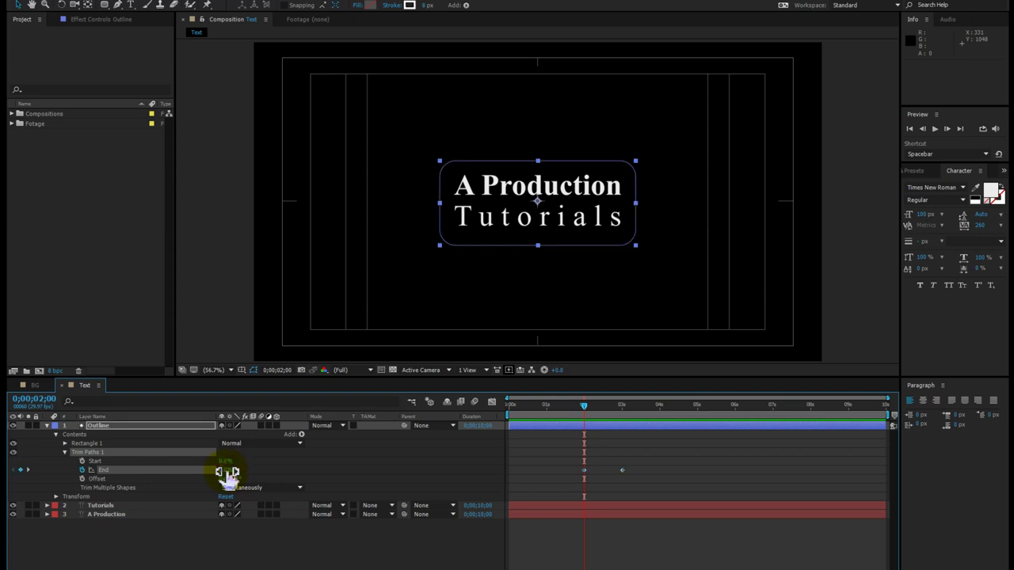
click(328, 420)
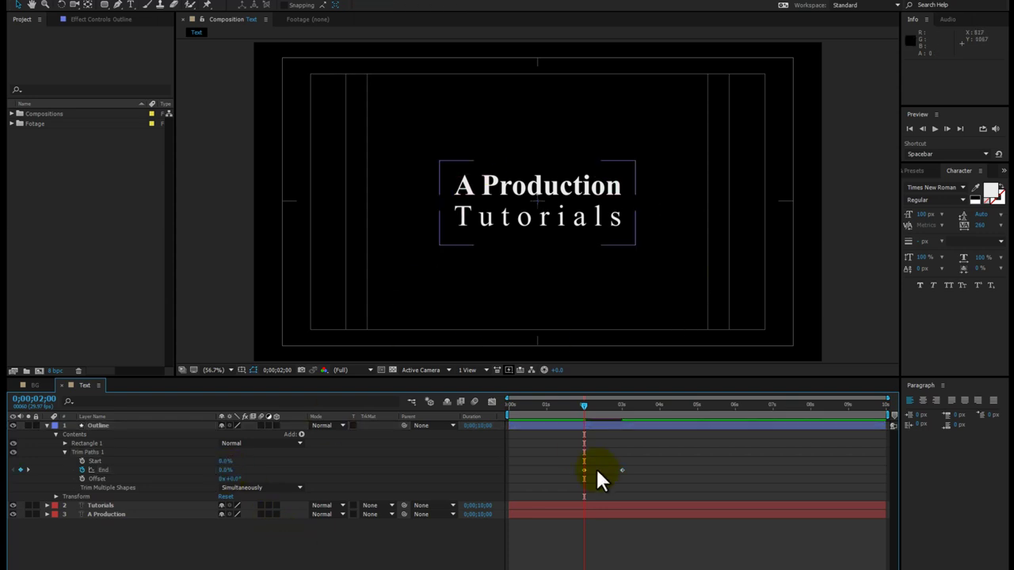
Step: Preview the outline's draw-on animation from the start of the composition and again from just before 2 seconds
drag(583, 407, 508, 408)
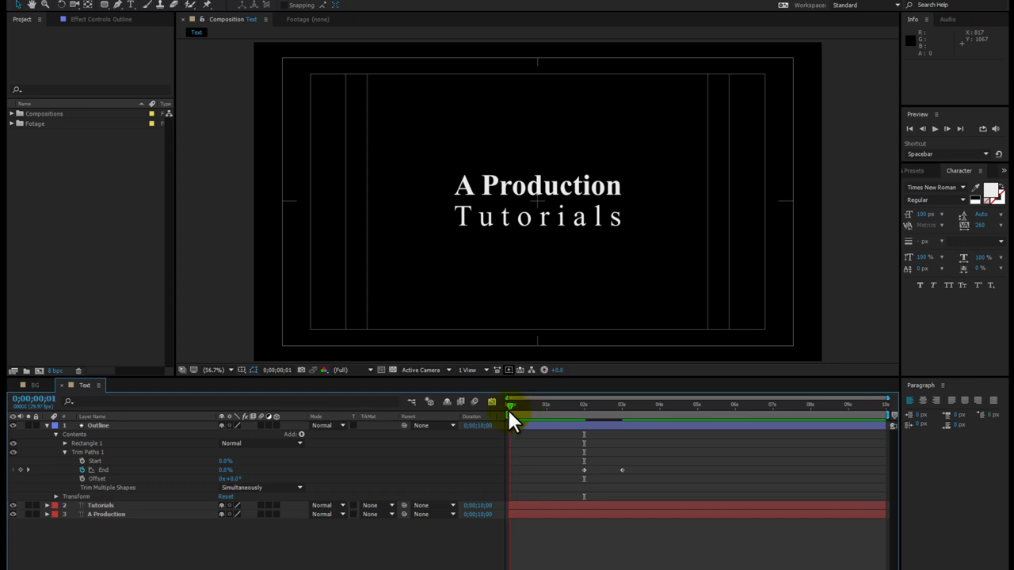
key(space)
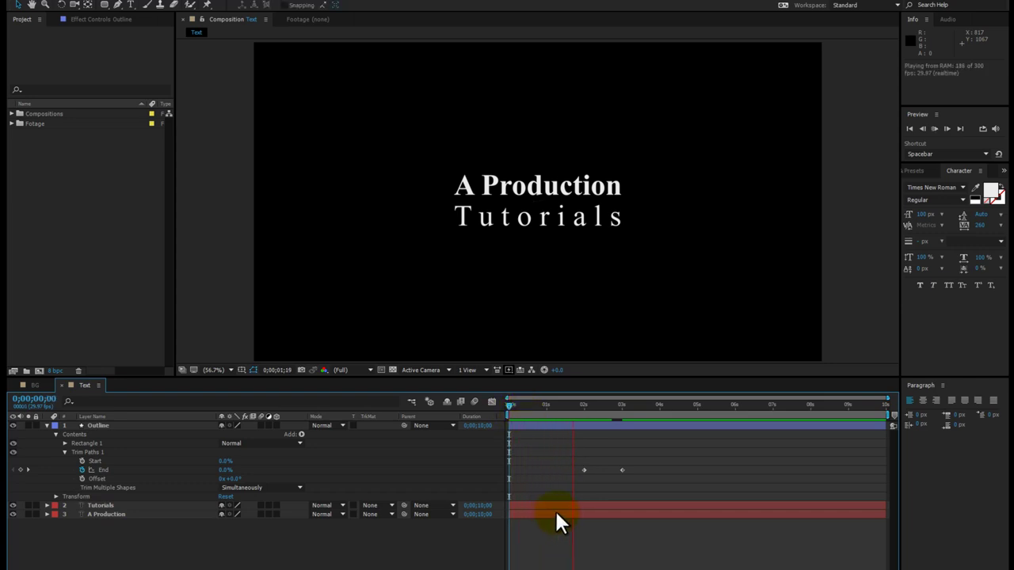
click(574, 404)
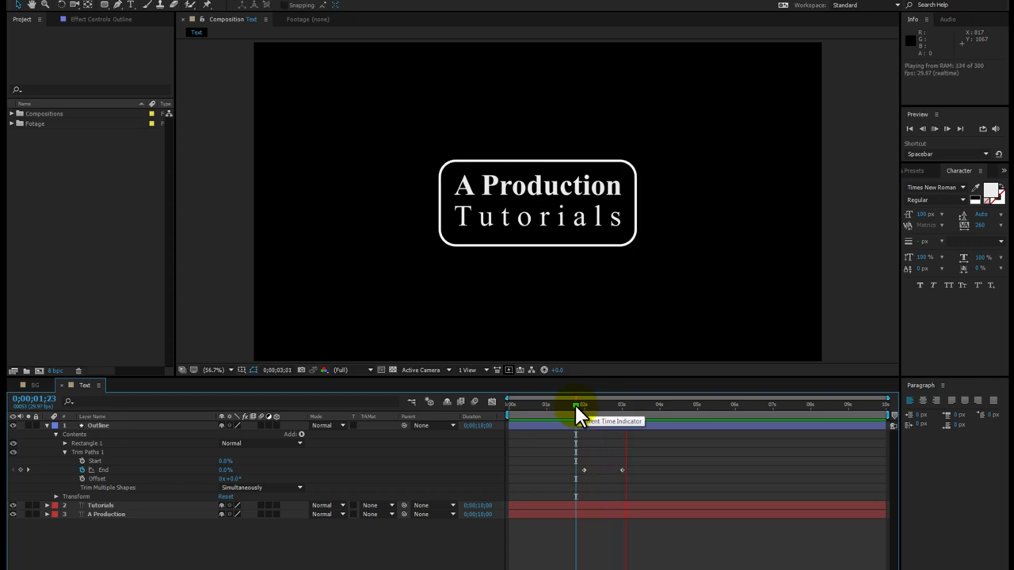
key(space)
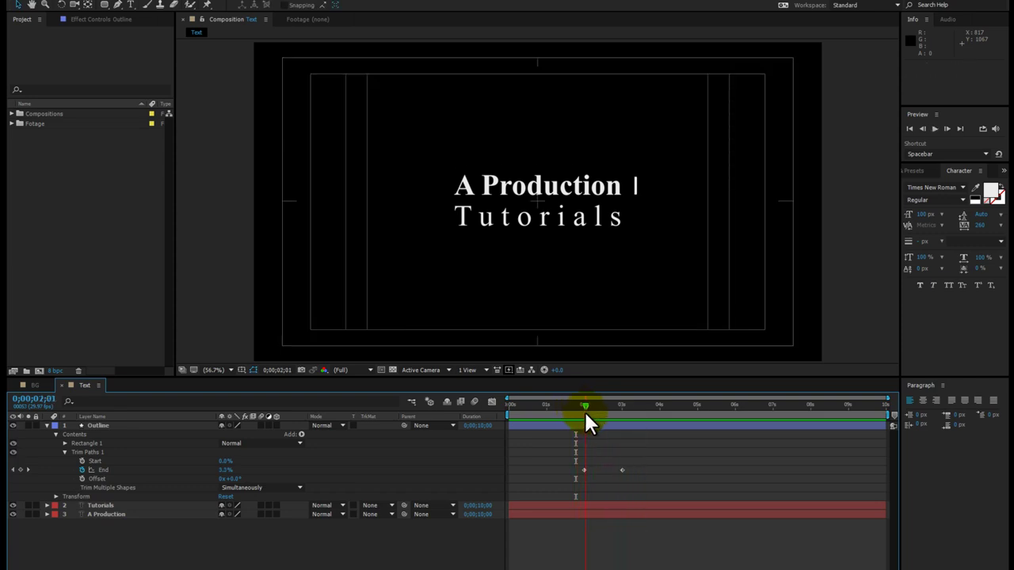
Step: Apply Easy Ease to both Trim Paths End keyframes of the Outline layer
click(582, 408)
drag(581, 474, 626, 478)
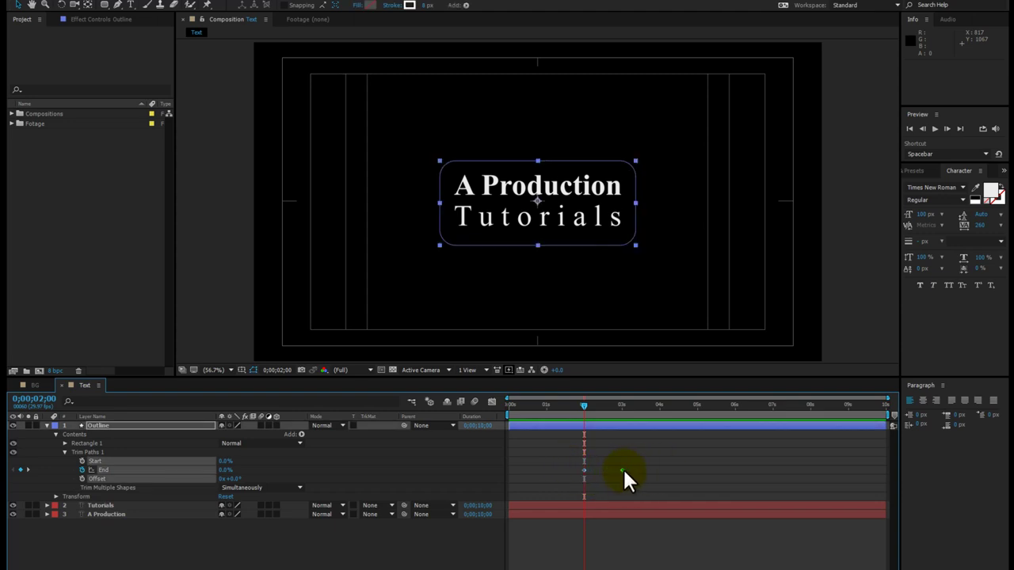
right_click(623, 472)
mouse_move(636, 463)
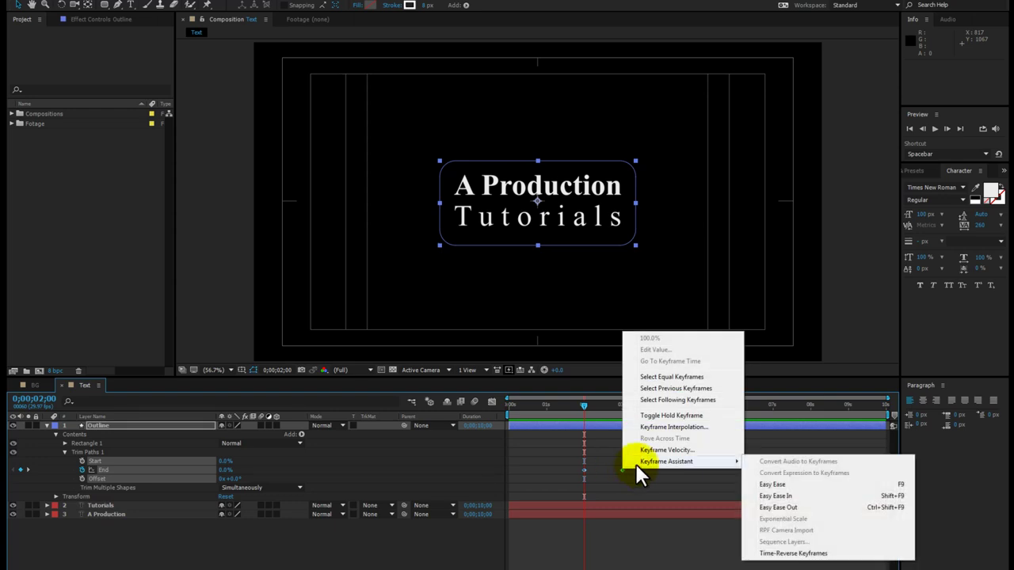
click(781, 483)
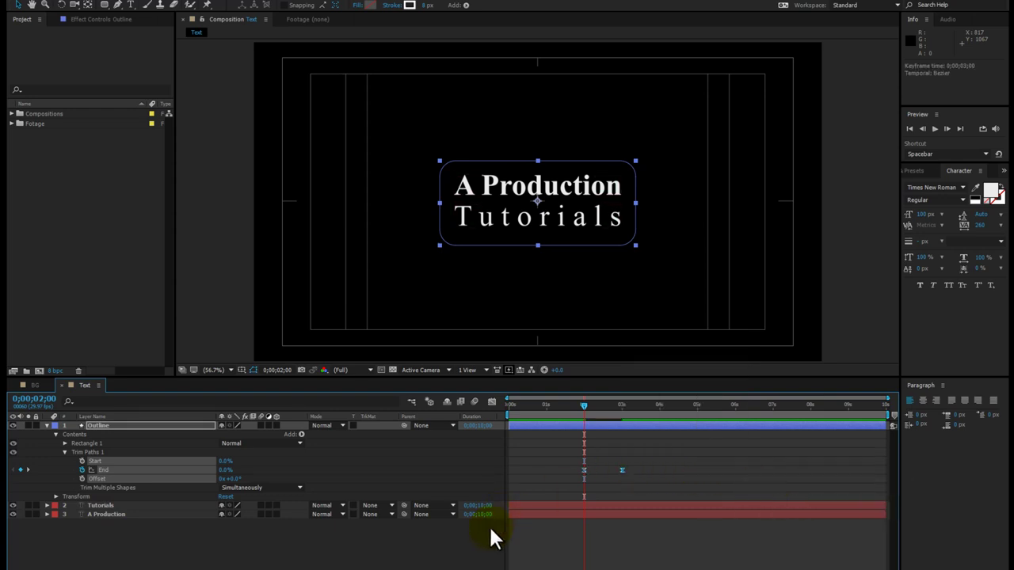
Step: Reshape the End value curve in the Graph Editor by extending the last keyframe's incoming handle back to the first keyframe at 2 seconds
click(493, 403)
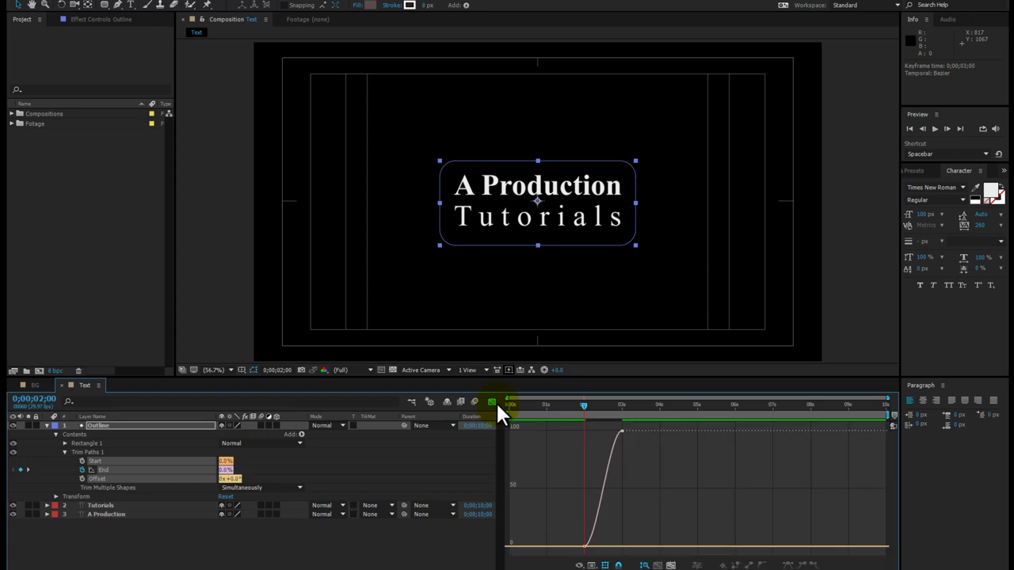
click(672, 565)
drag(877, 434, 481, 437)
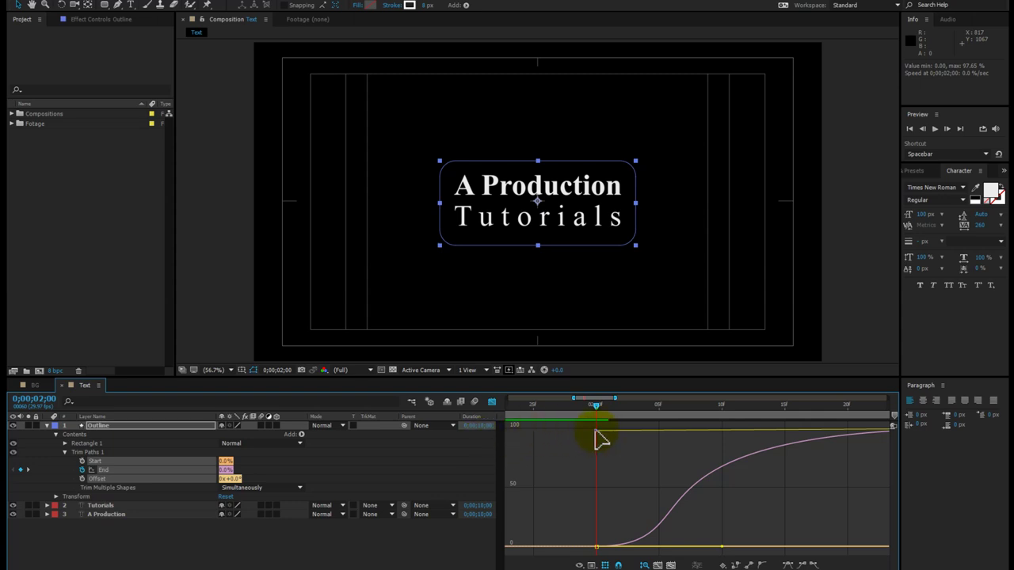
drag(597, 432, 597, 429)
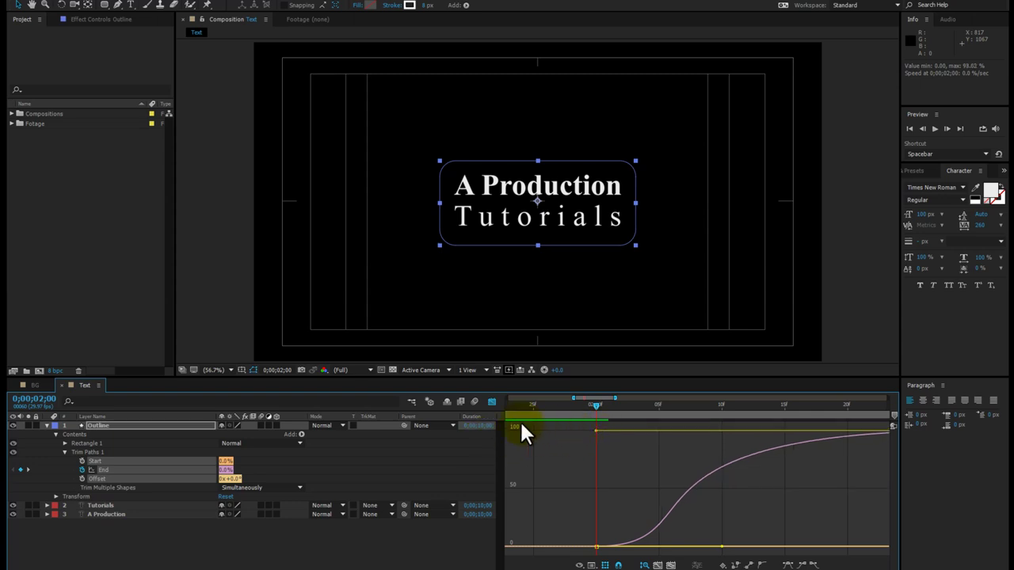
key(semicolon)
click(491, 402)
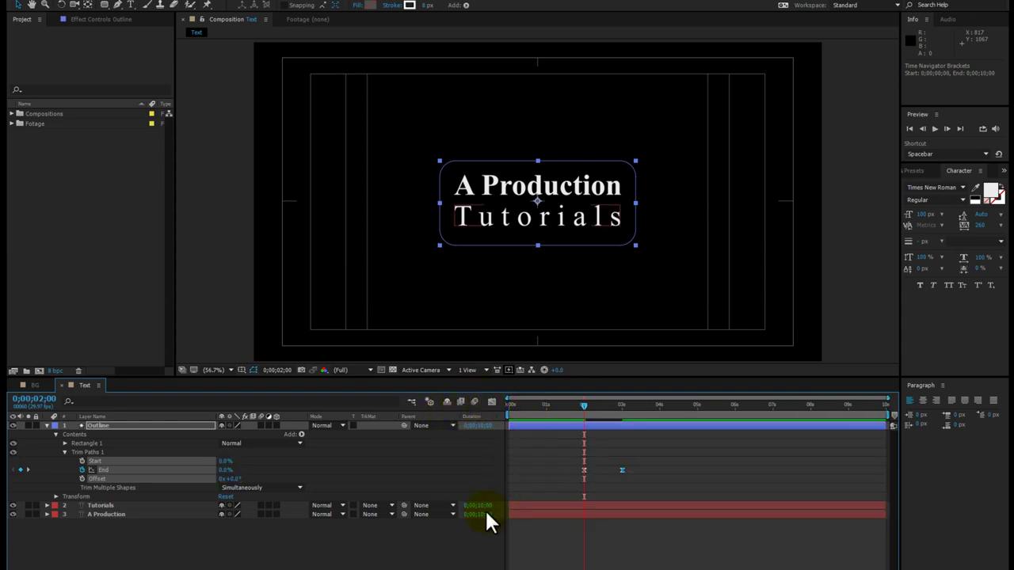
Step: Preview the eased outline animation from the start, then scrub through it from 2 seconds
click(499, 501)
drag(554, 404, 491, 408)
key(space)
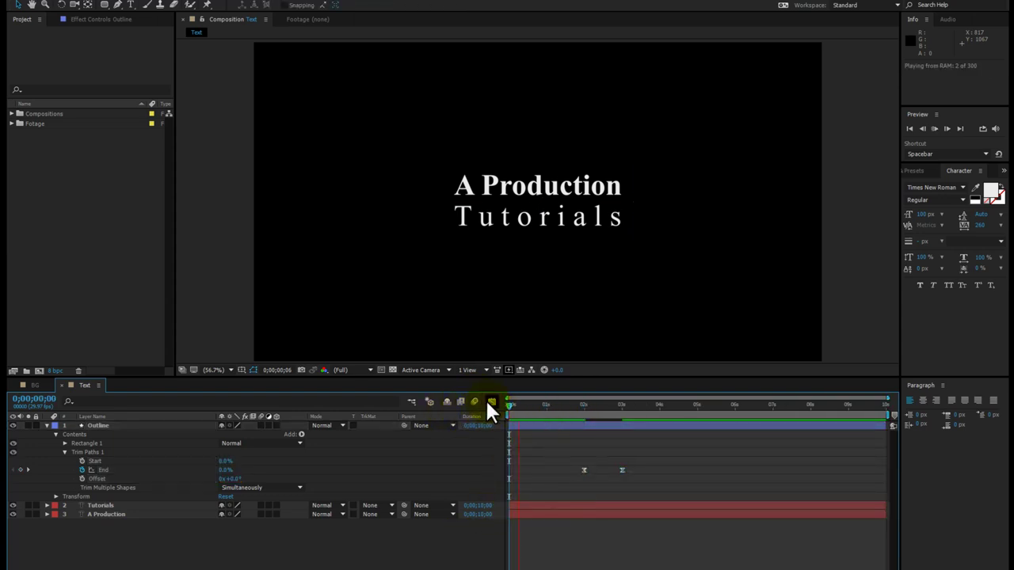
click(582, 409)
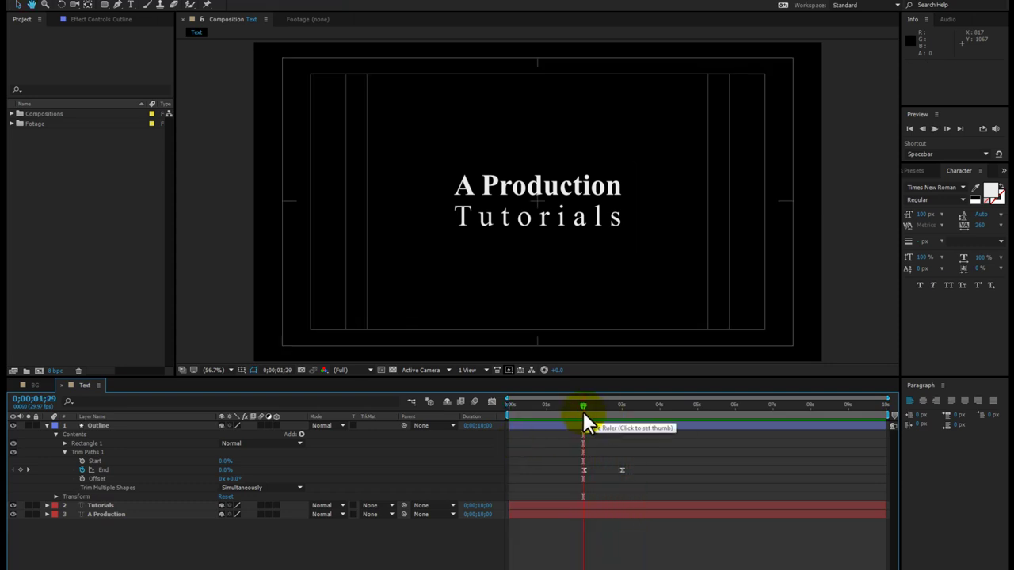
mouse_move(582, 410)
mouse_down()
mouse_move(618, 419)
mouse_move(591, 415)
mouse_move(603, 420)
mouse_up()
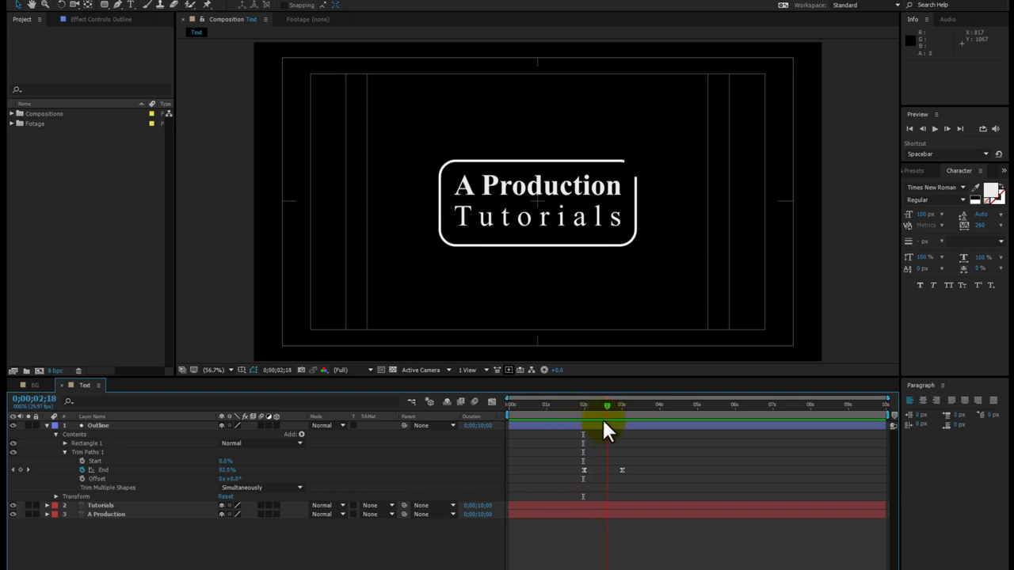
Step: Move the last Trim Paths End keyframe to 4 seconds and preview the slower outline animation from before 2 seconds
click(622, 469)
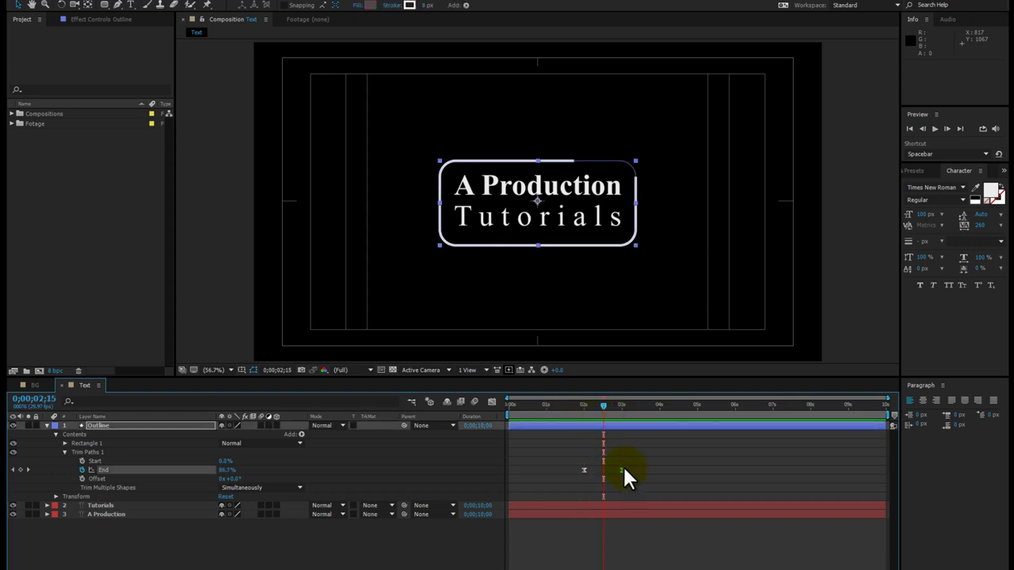
drag(623, 466, 661, 468)
click(567, 406)
key(space)
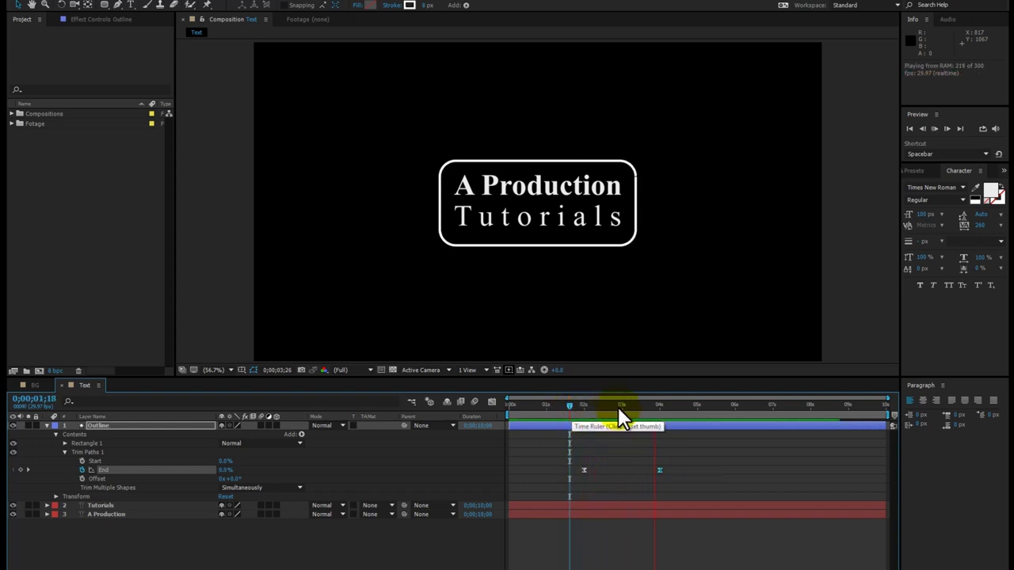
Step: Set the current time to 4 seconds and collapse the Outline layer's properties
drag(631, 407, 658, 412)
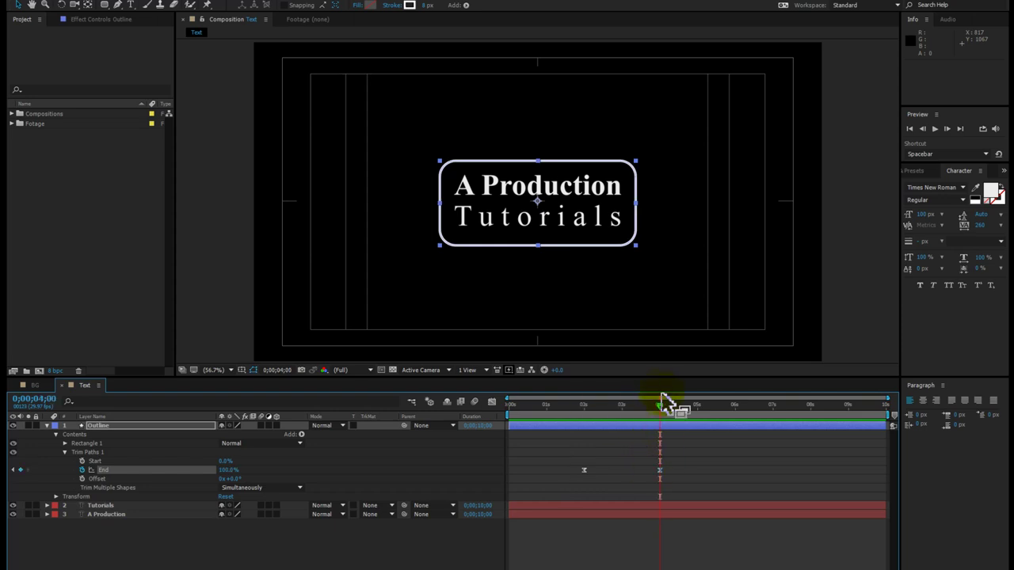
click(661, 468)
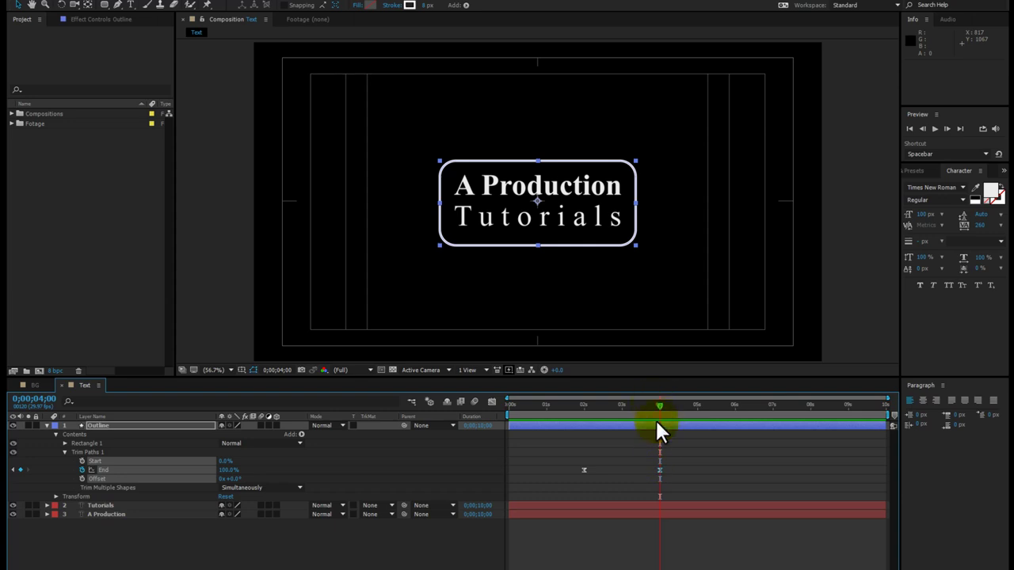
click(572, 531)
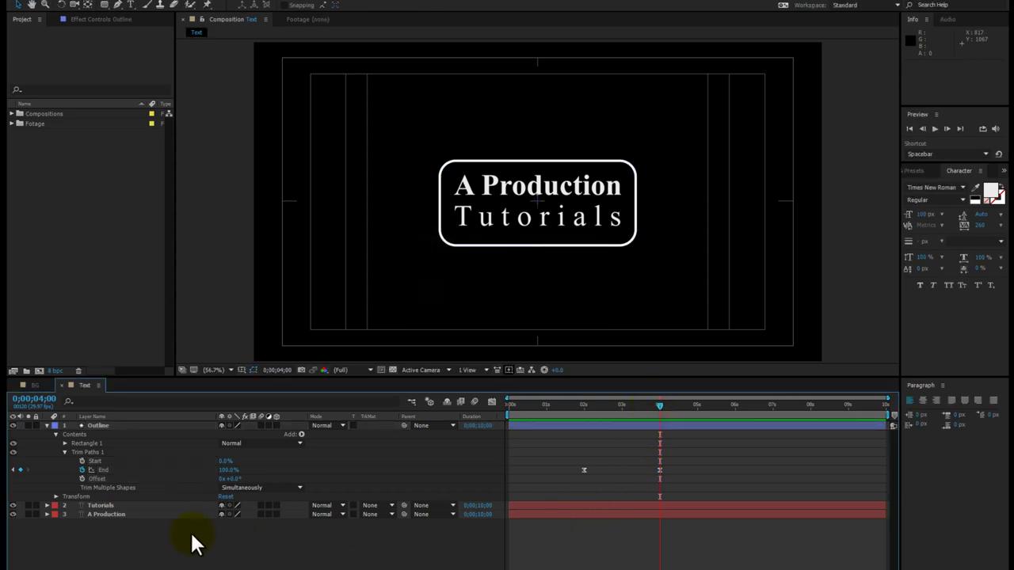
click(50, 422)
click(46, 425)
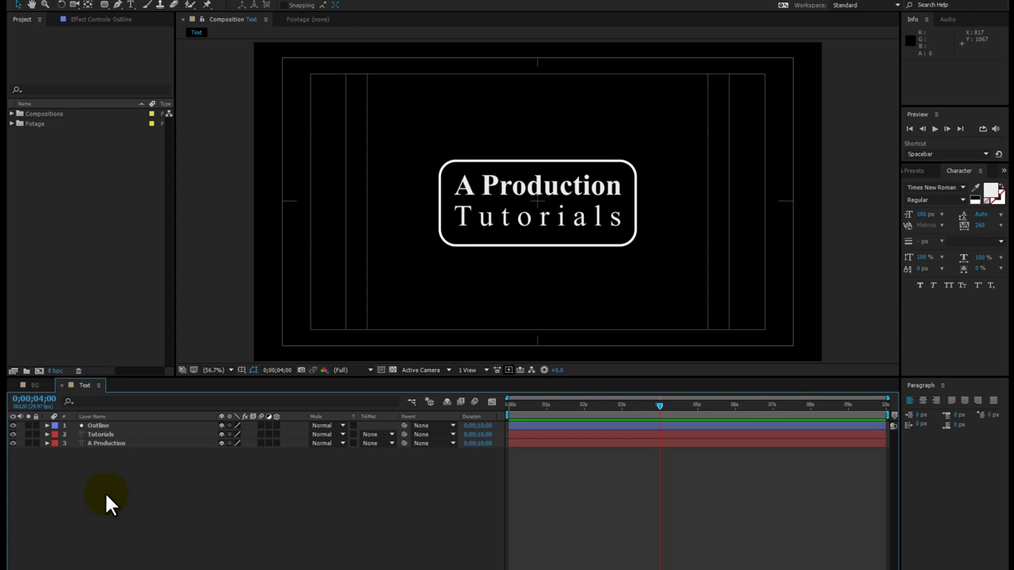
Step: Draw a red filled rectangle over the "Tutorials" line, starting just below "A Production" and extending past the outline's sides and lower edge
click(105, 6)
click(150, 5)
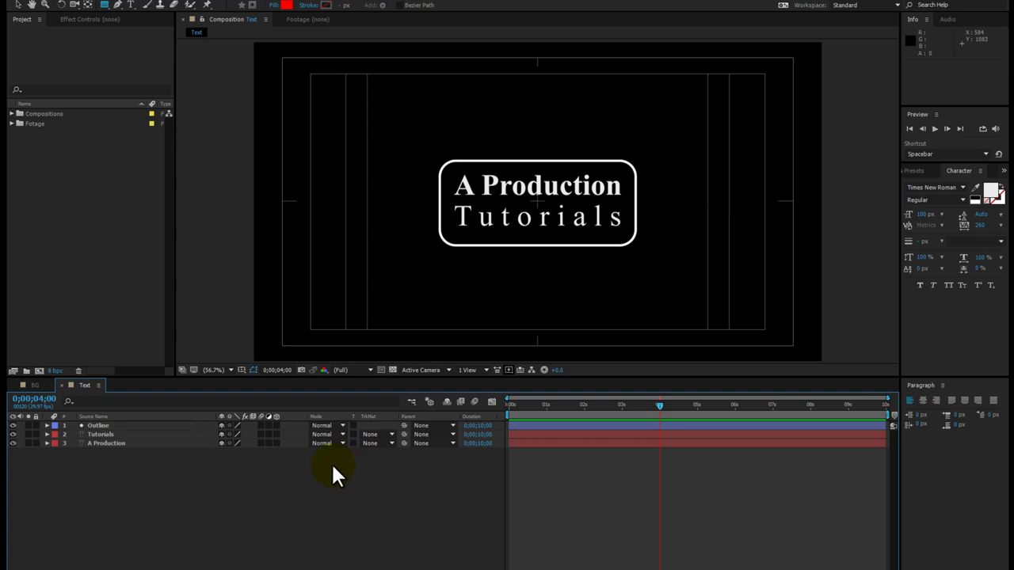
click(104, 7)
click(135, 16)
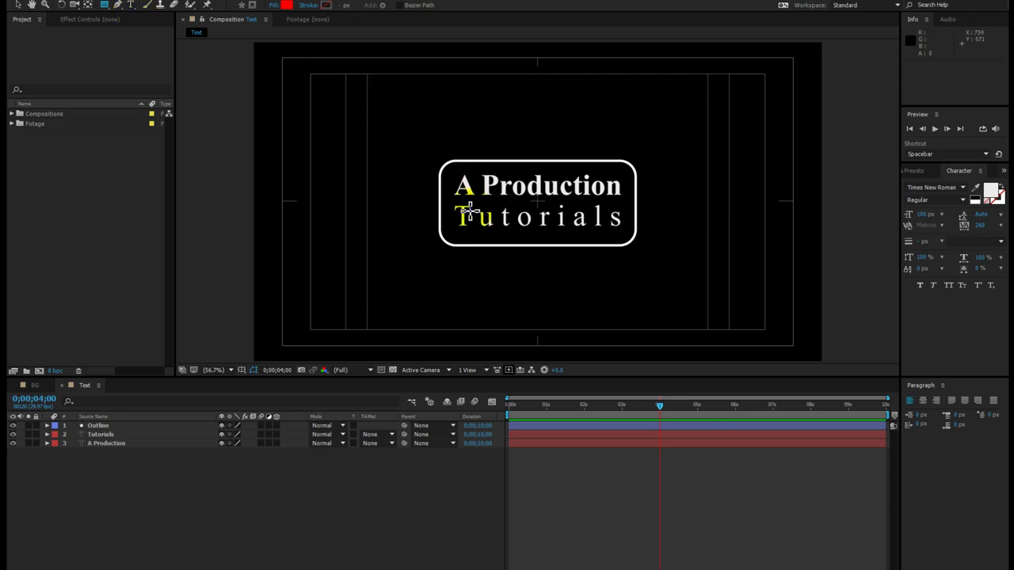
drag(433, 200, 640, 275)
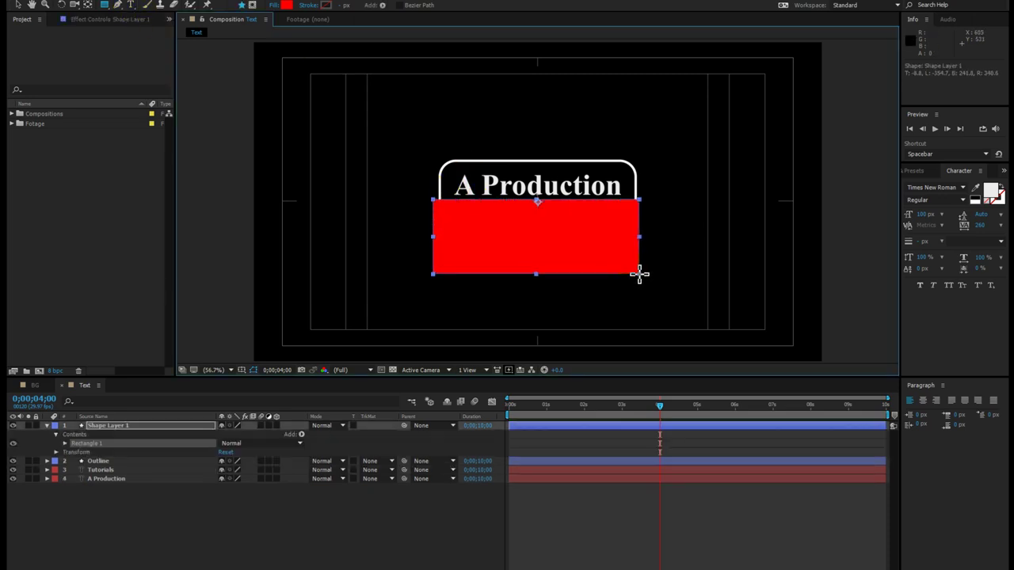
Step: Rename the red rectangle's layer to "Tutorial Mat" and place it directly above the Tutorials layer, with its properties collapsed
click(157, 426)
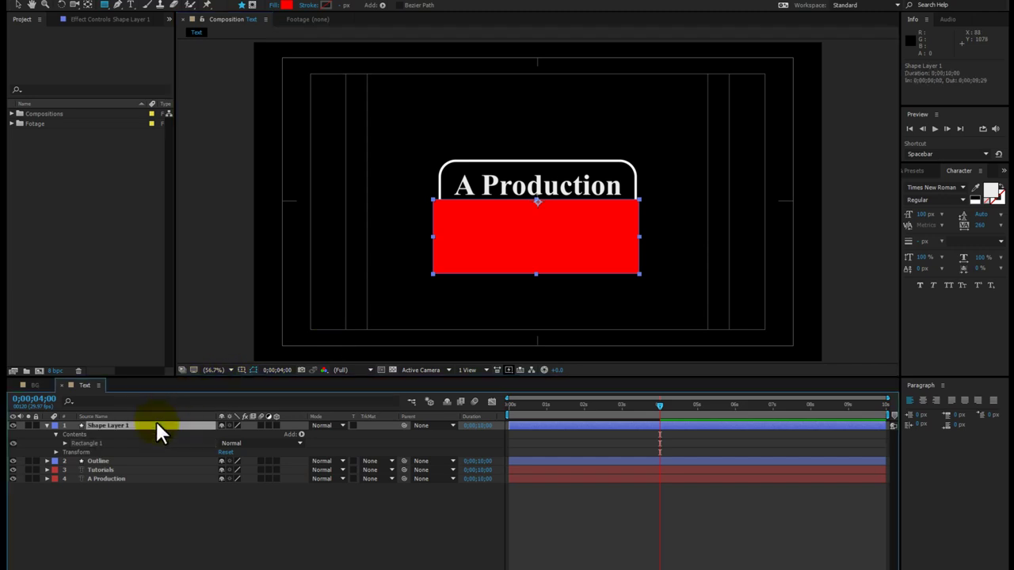
key(Return)
text(Tutorial Mat)
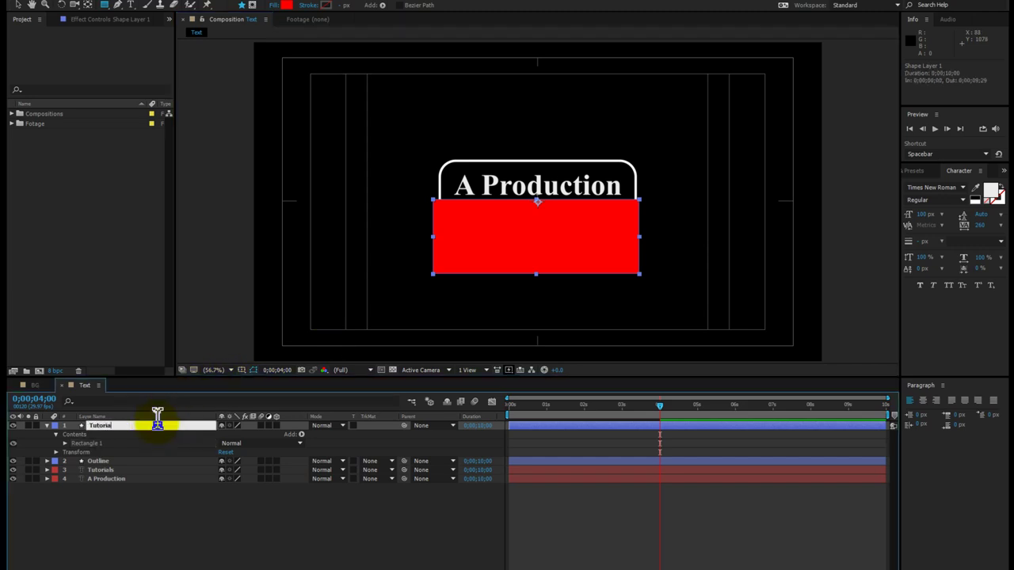
key(Return)
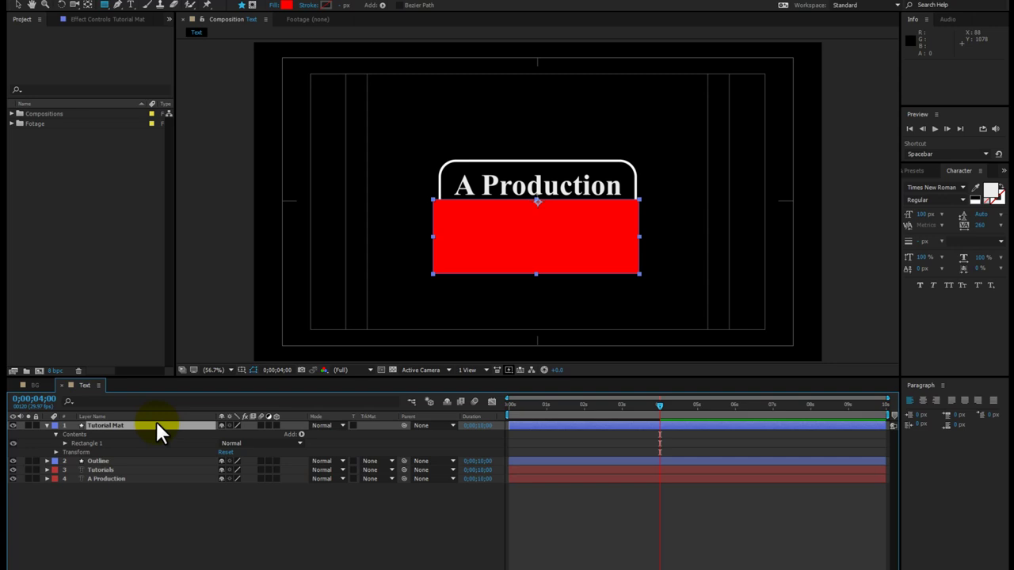
drag(157, 426, 165, 467)
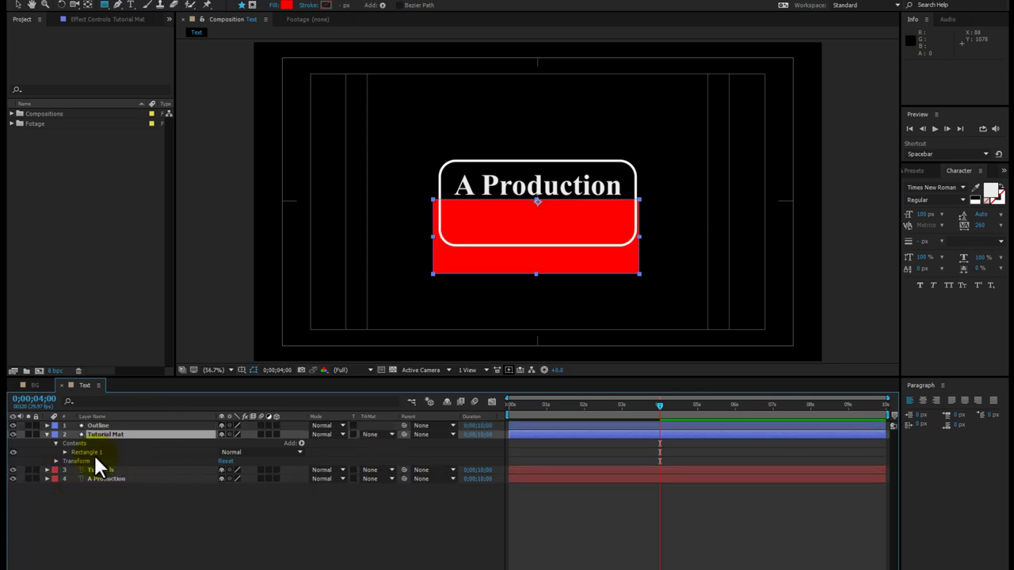
click(46, 435)
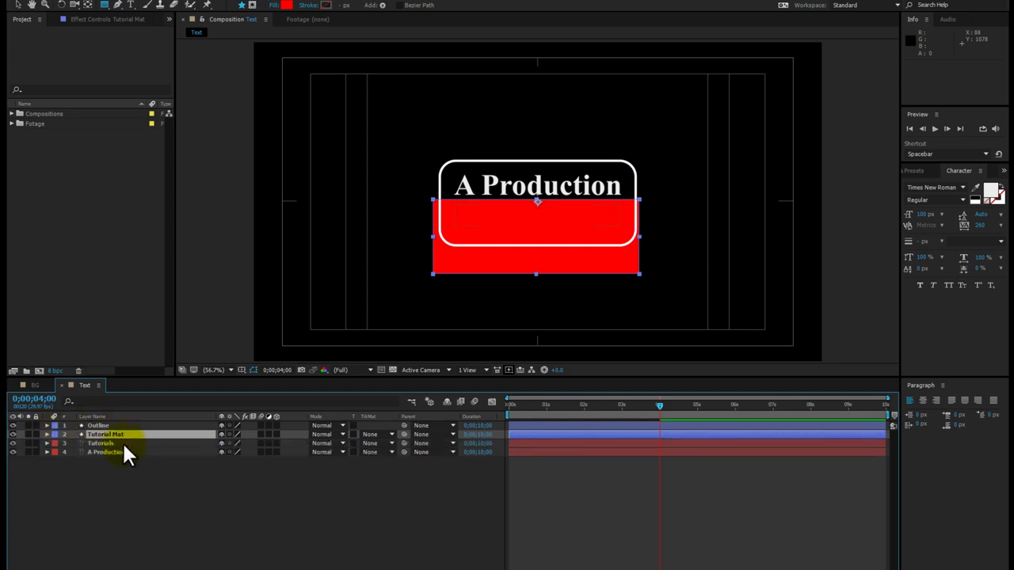
Step: Set the Tutorials layer's track matte to Alpha Matte "Tutorial Mat"
click(104, 445)
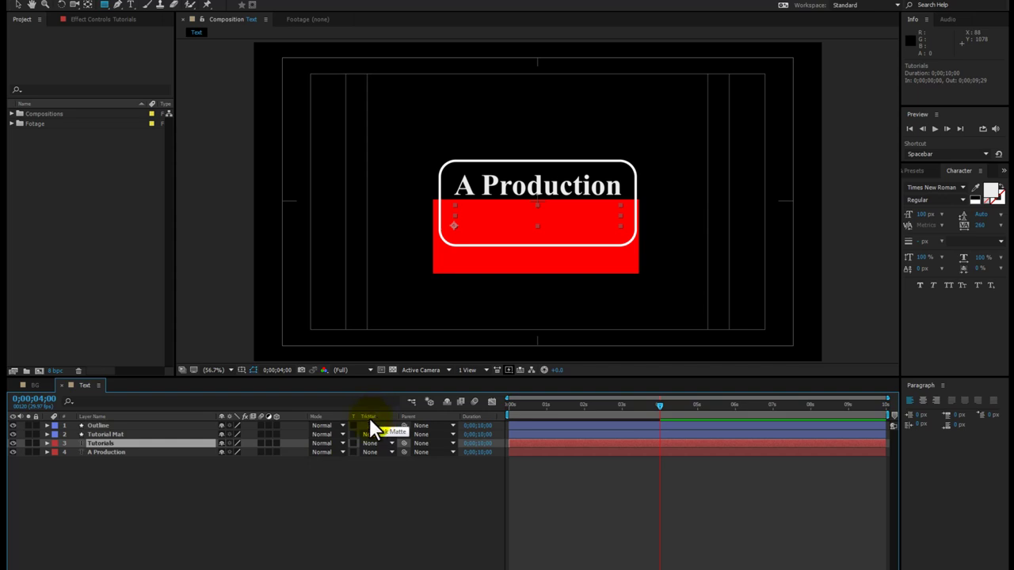
key(F4)
key(F4)
click(367, 443)
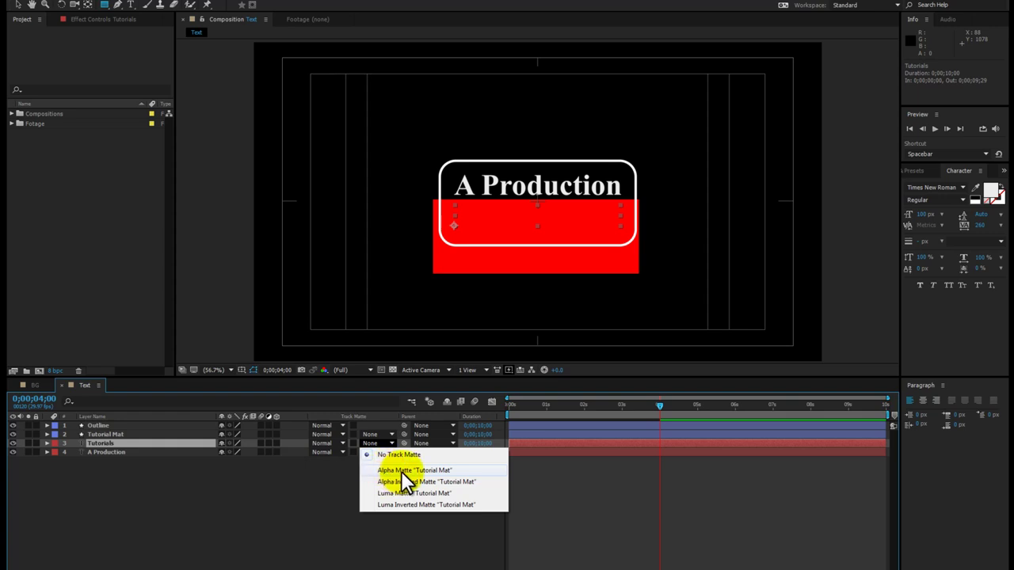
click(401, 471)
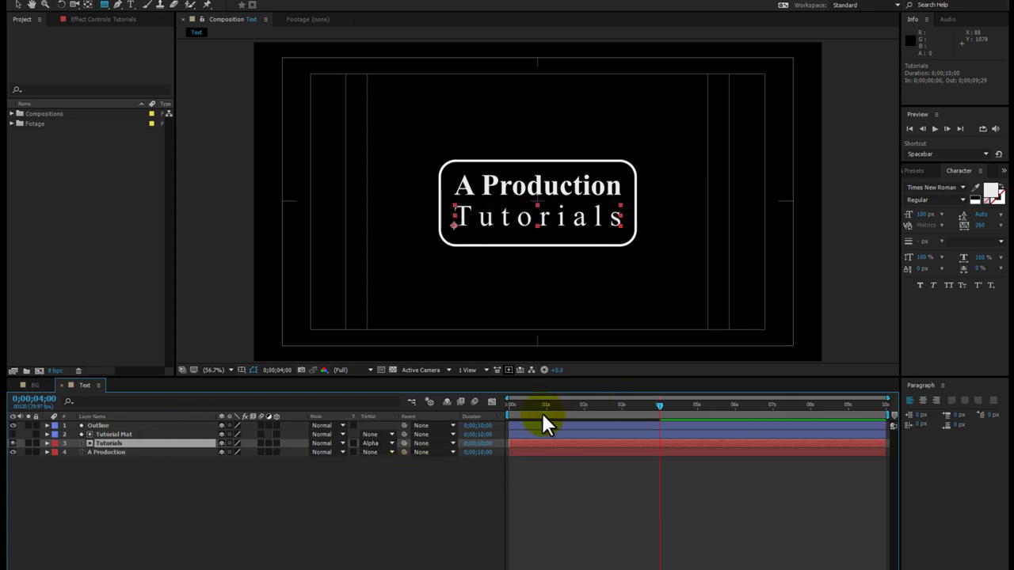
Step: Move the current time to about 2 seconds and reveal the Tutorials layer's X and Y Position properties
mouse_move(542, 411)
mouse_down()
mouse_move(507, 408)
mouse_move(552, 406)
mouse_up()
click(133, 434)
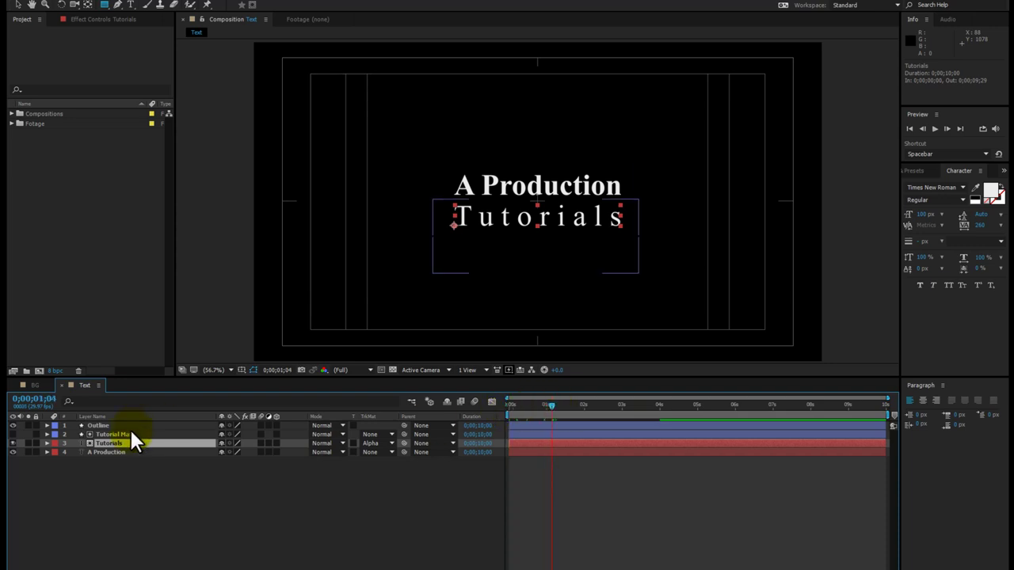
click(111, 444)
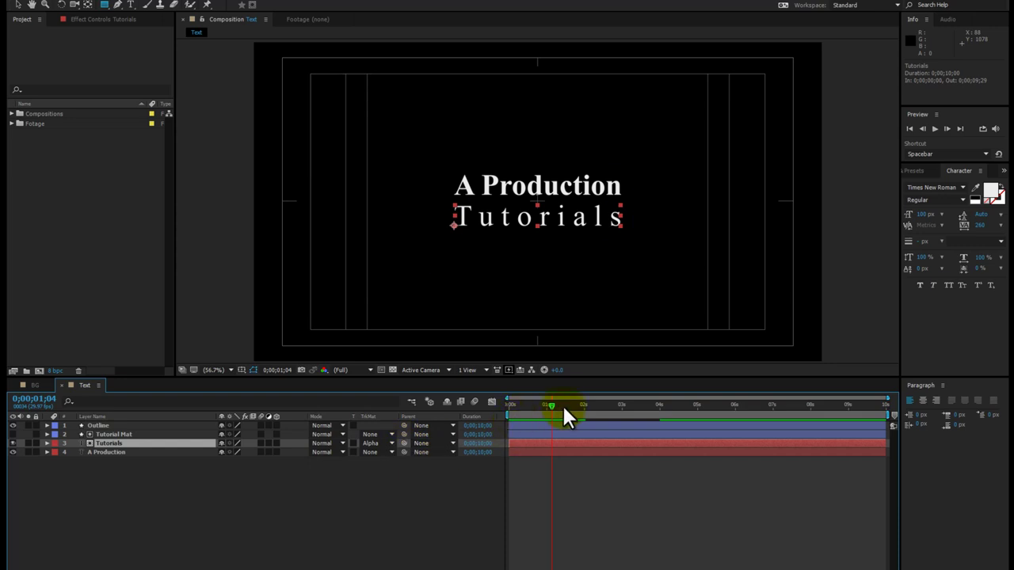
drag(581, 407, 585, 408)
key(alt+shift+p)
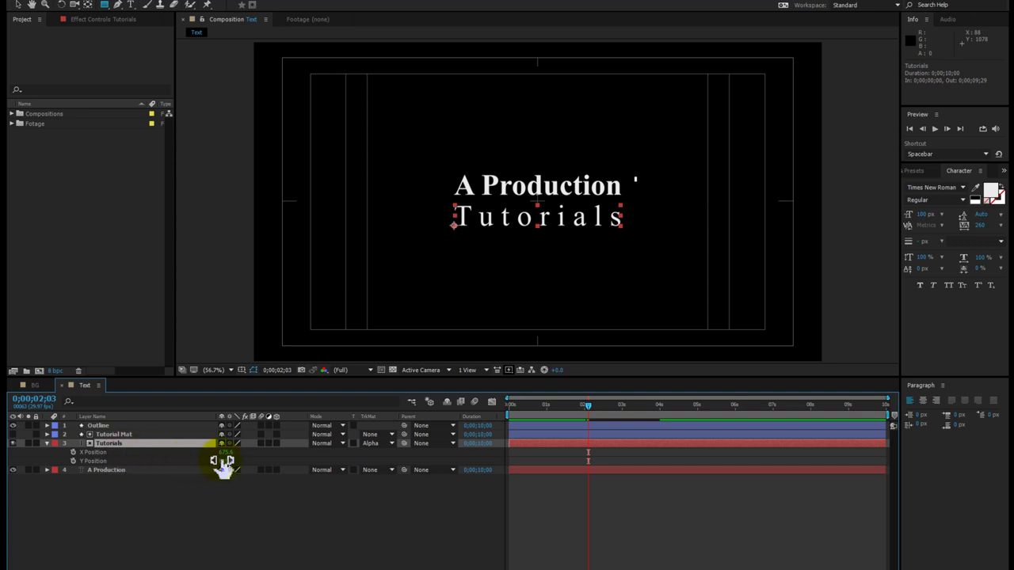
Step: Try shifting the Tutorials layer's Y Position, undo the change, and enable a Y Position keyframe at about 2 seconds
mouse_move(224, 461)
mouse_down()
mouse_move(240, 464)
mouse_move(230, 463)
mouse_up()
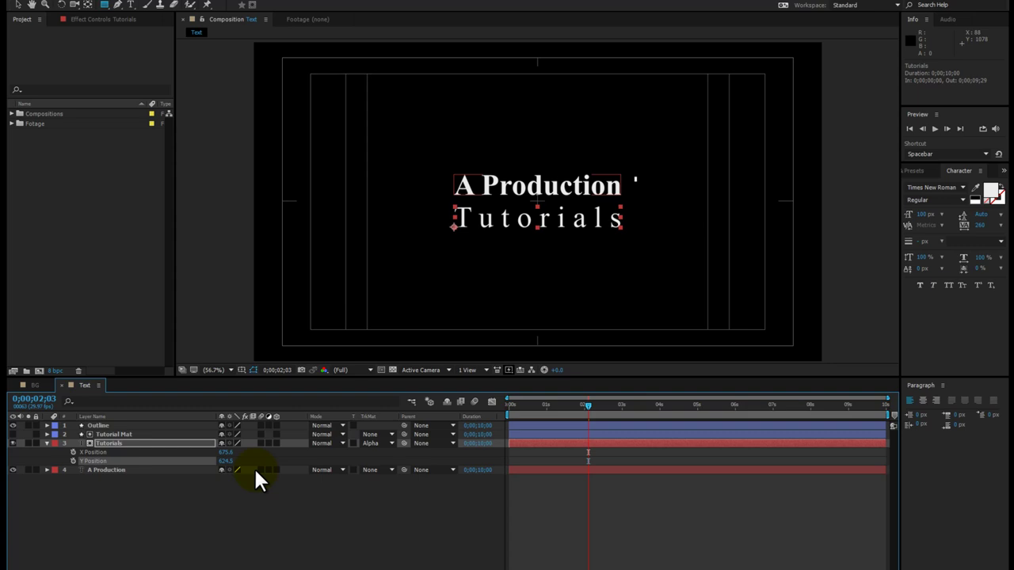
key(ctrl+z)
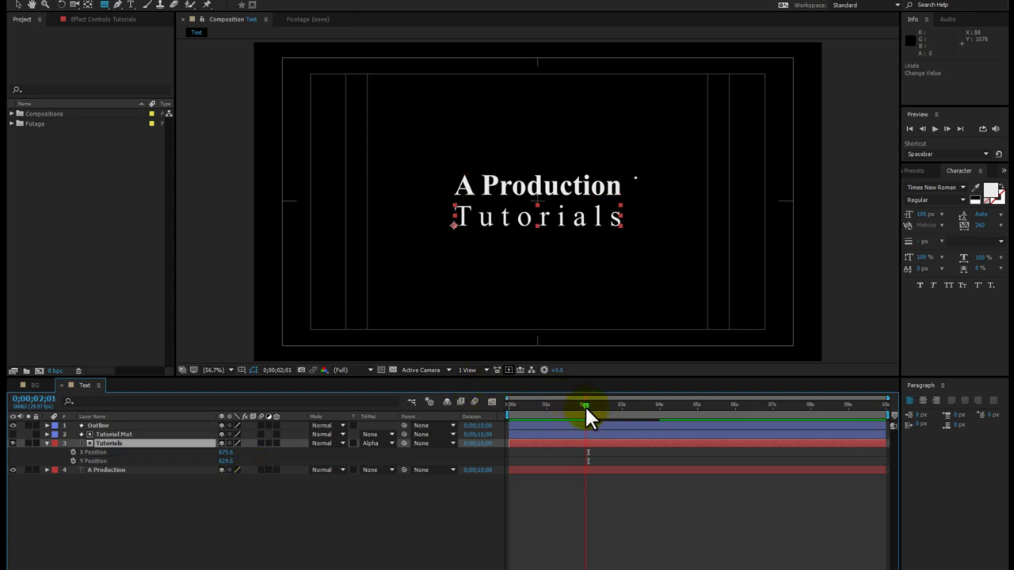
click(585, 408)
click(74, 457)
click(73, 461)
Step: At 1 second, move the Tutorials text straight up to Y Position 522.5, outside its matte and behind "A Production"
click(546, 408)
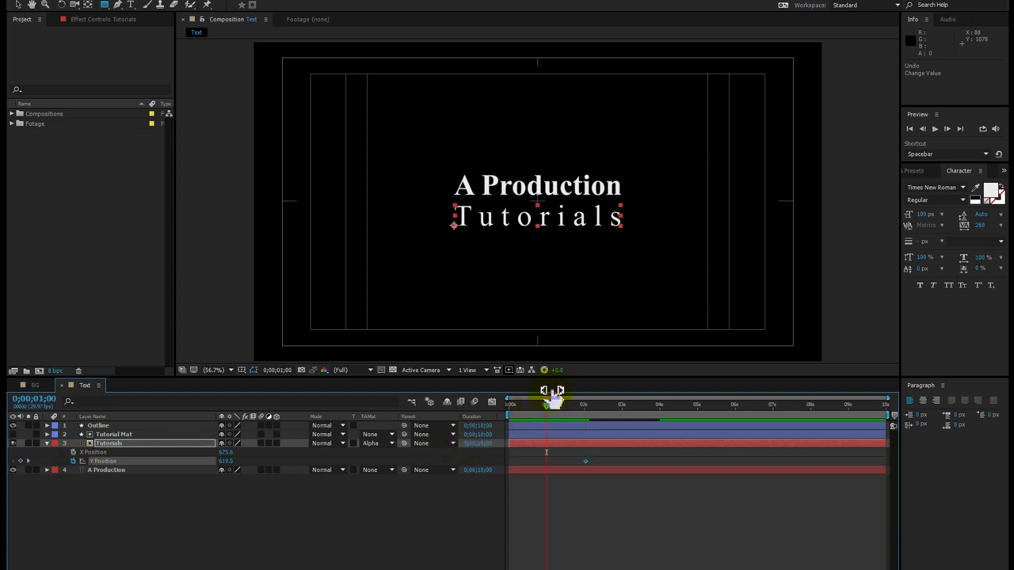
click(558, 224)
drag(559, 224, 564, 198)
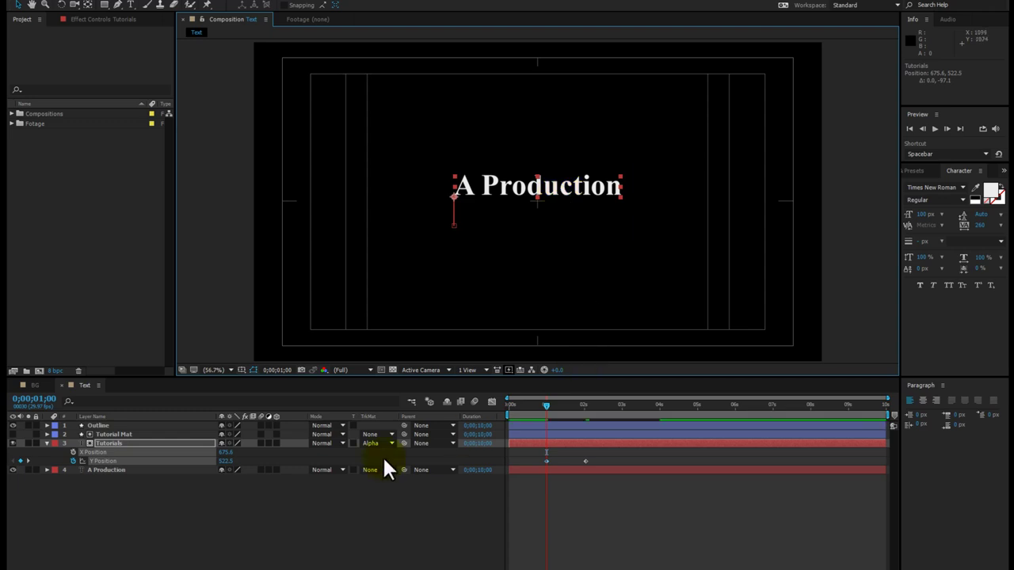
Step: Apply Easy Ease to both Y Position keyframes of the Tutorials layer
click(117, 458)
drag(535, 452, 585, 476)
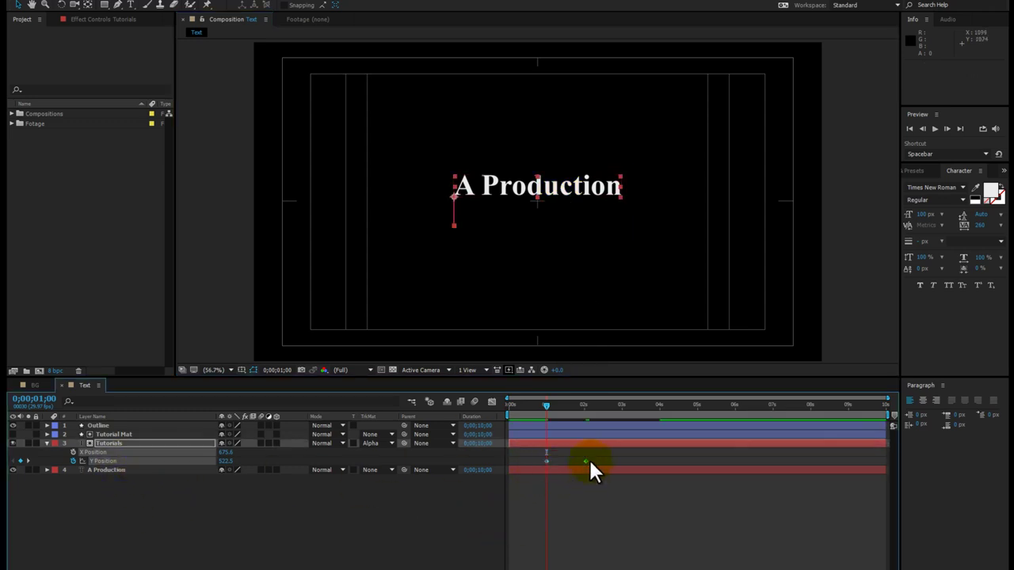
right_click(587, 462)
mouse_move(597, 456)
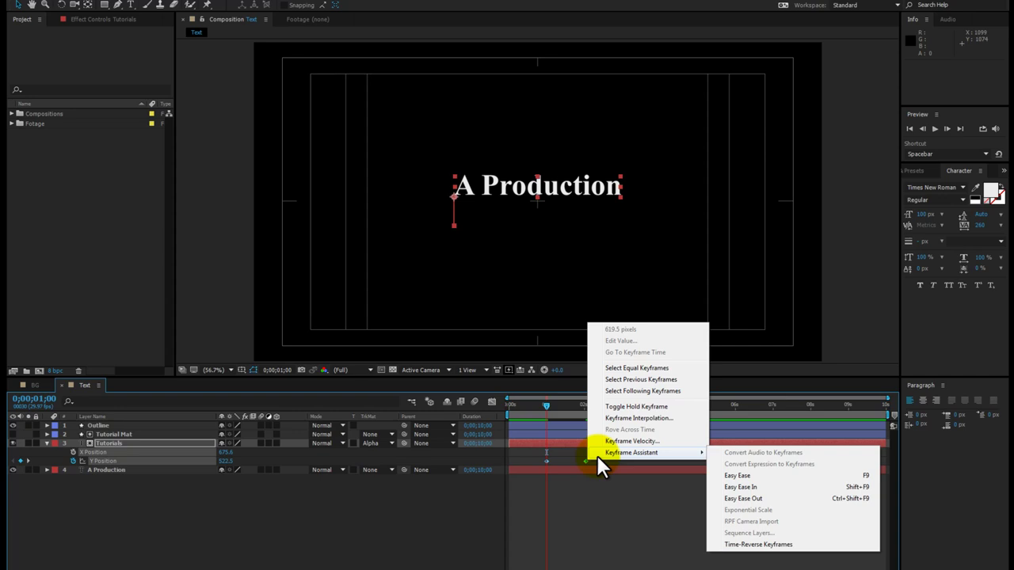
click(772, 475)
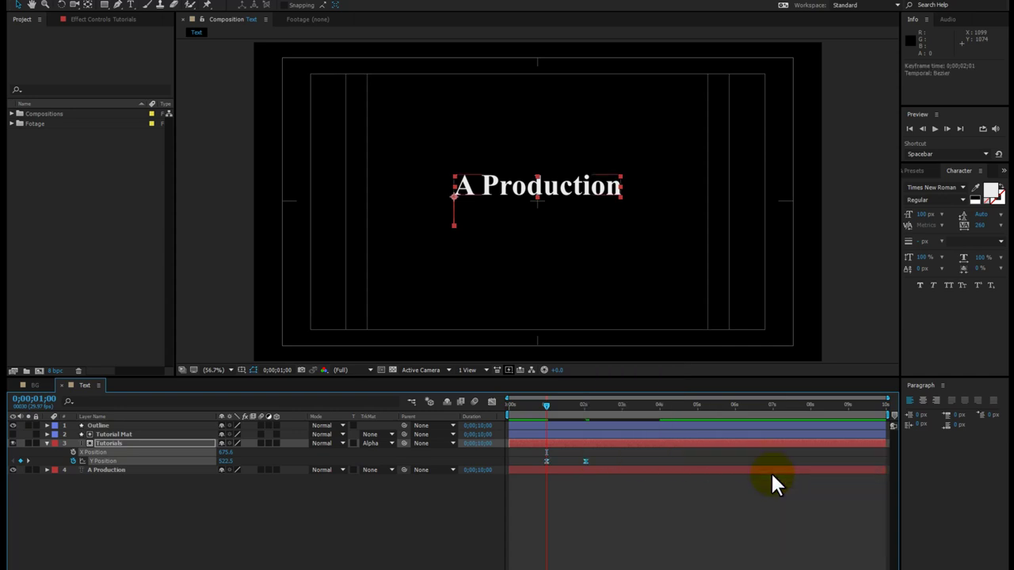
Step: In the Graph Editor, stretch the final Tutorials Y Position keyframe's ease handle back to the first keyframe's time for a long slow-down
click(493, 405)
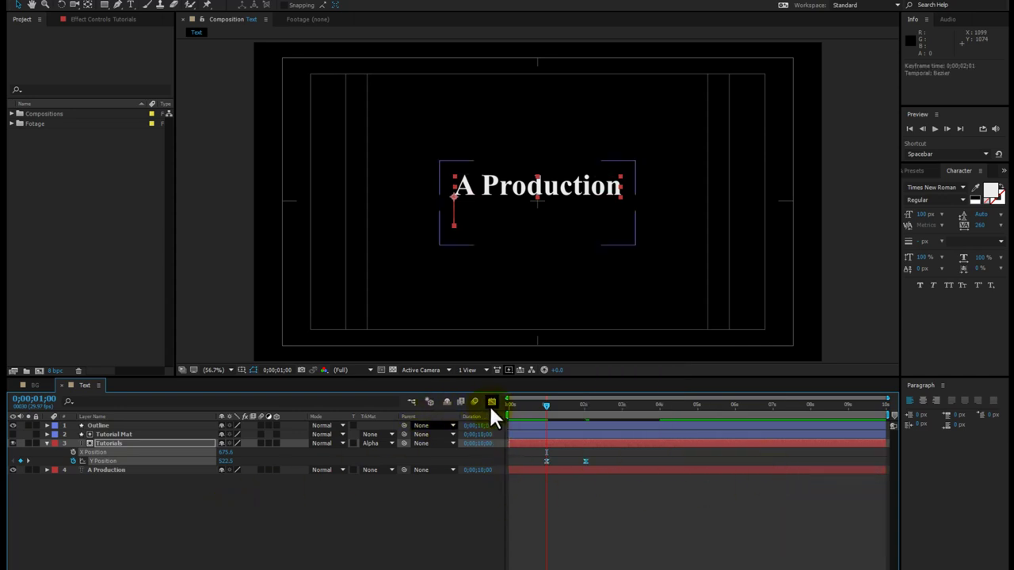
click(492, 403)
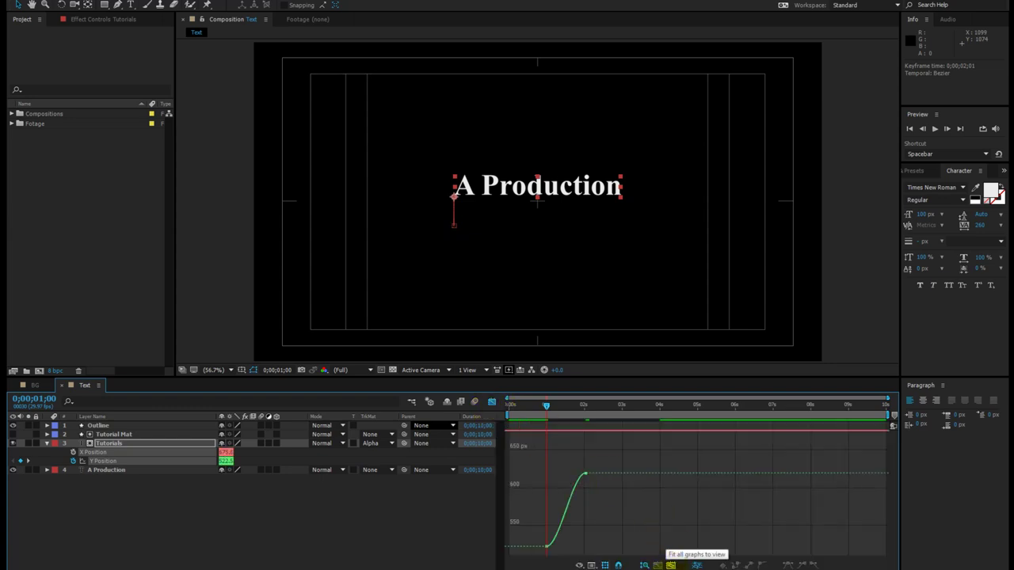
click(670, 565)
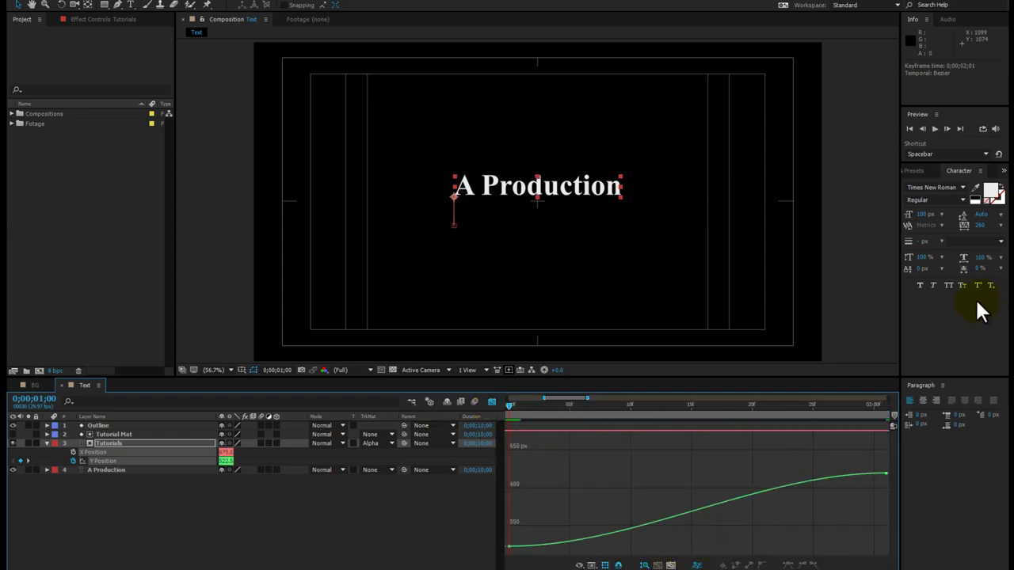
drag(868, 459, 894, 483)
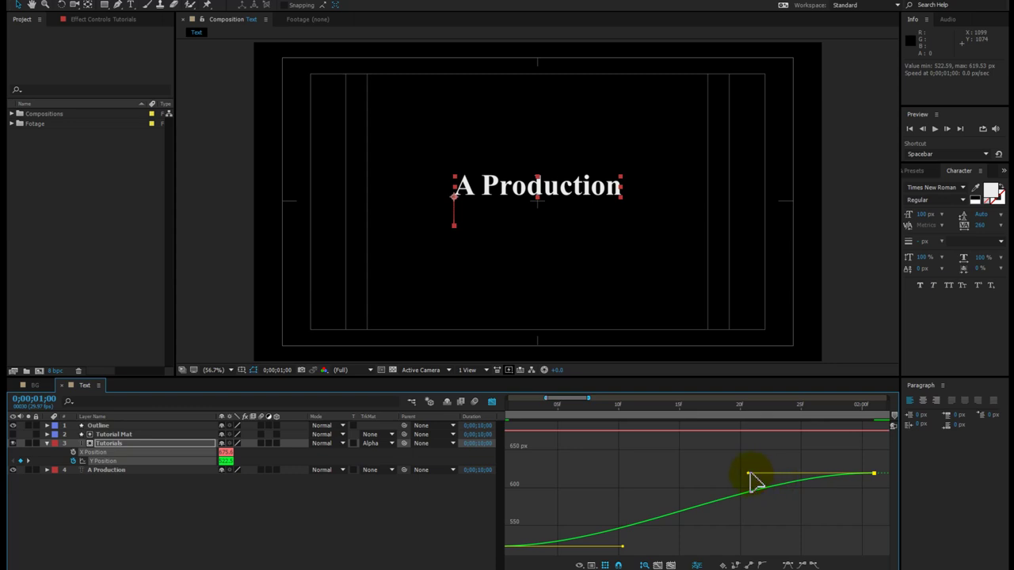
drag(750, 476, 506, 479)
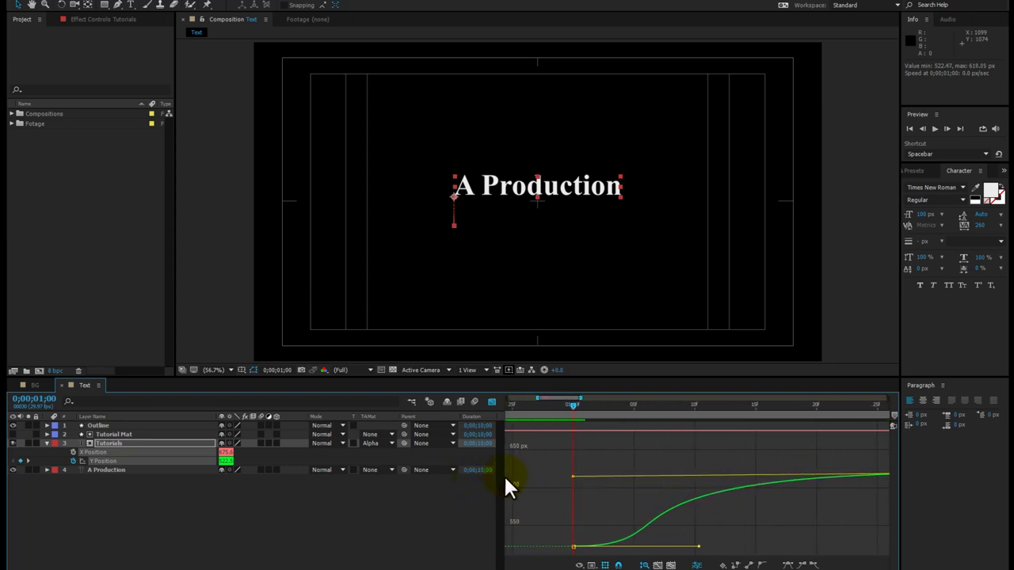
scroll(571, 423, down, 5)
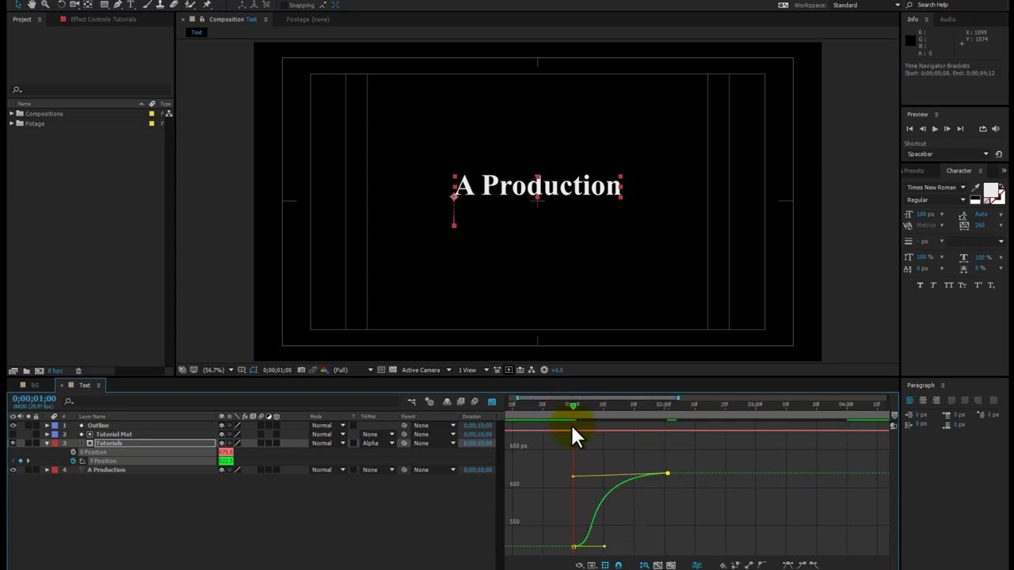
click(48, 444)
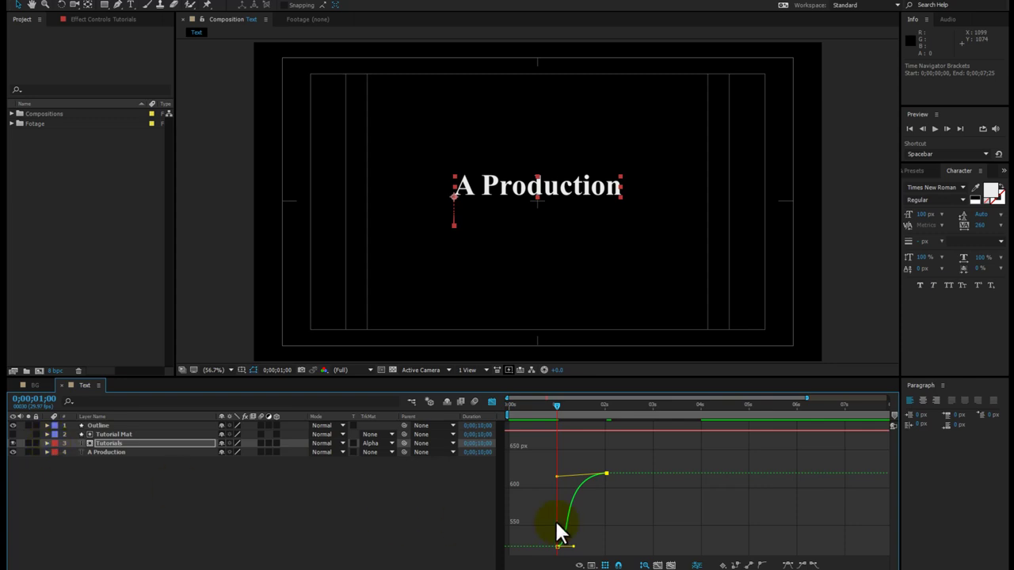
click(491, 403)
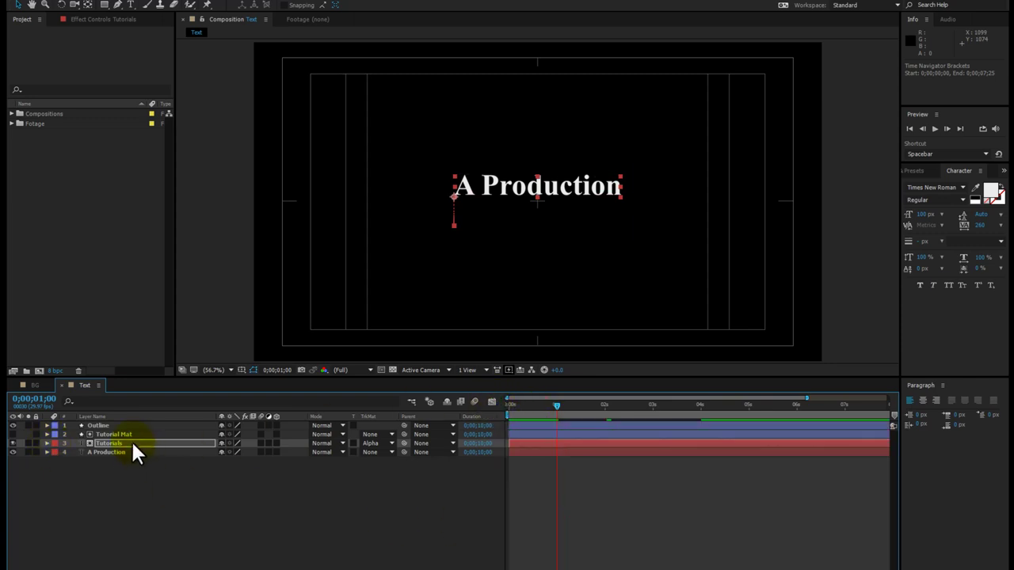
Step: Preview the Tutorials text's slide-in and return the current time to the start
click(145, 468)
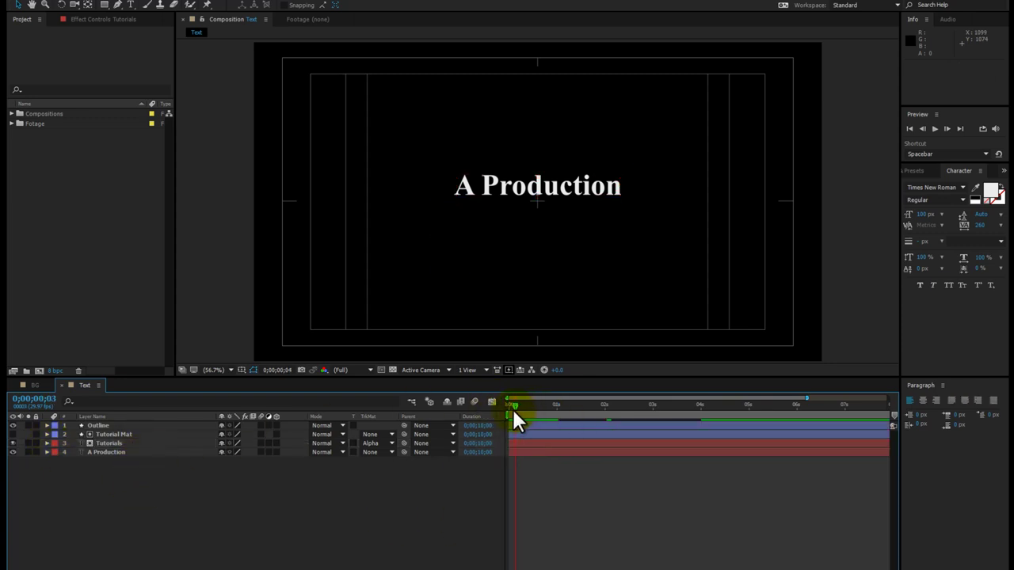
drag(552, 420, 508, 414)
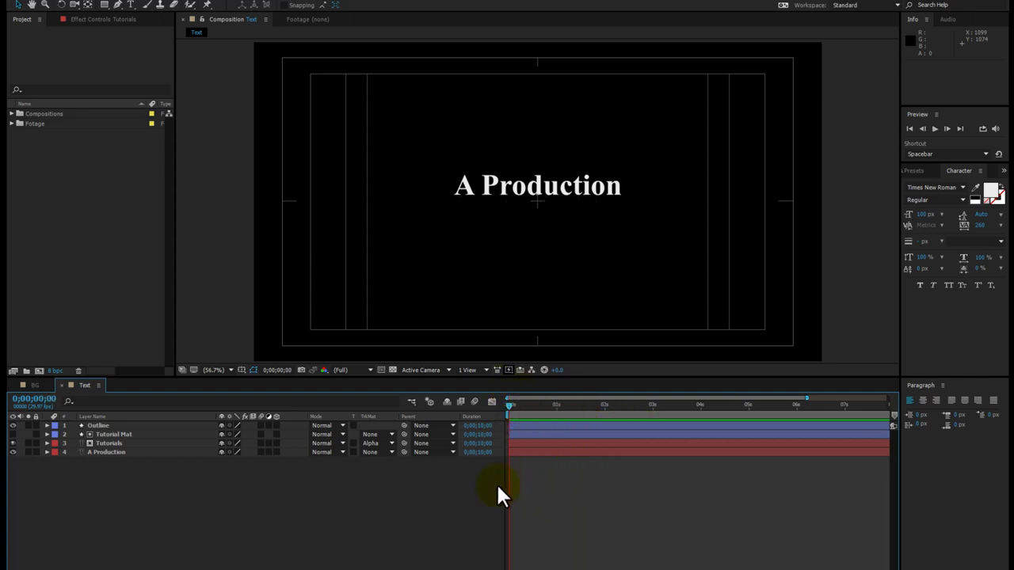
click(547, 430)
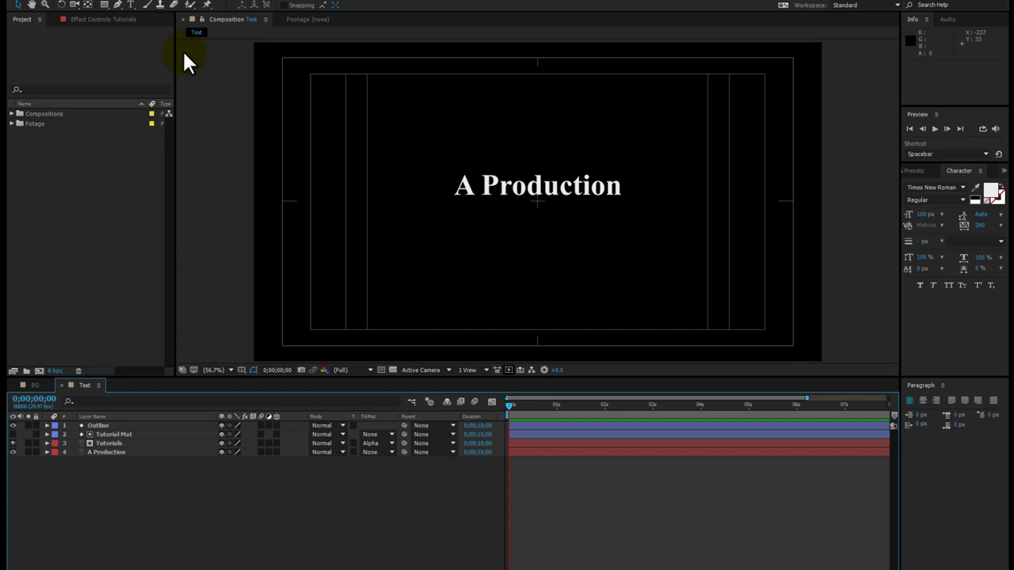
Step: Draw a red-filled rectangle shape covering the "A Production" text as a new shape layer
click(104, 5)
click(133, 434)
click(213, 462)
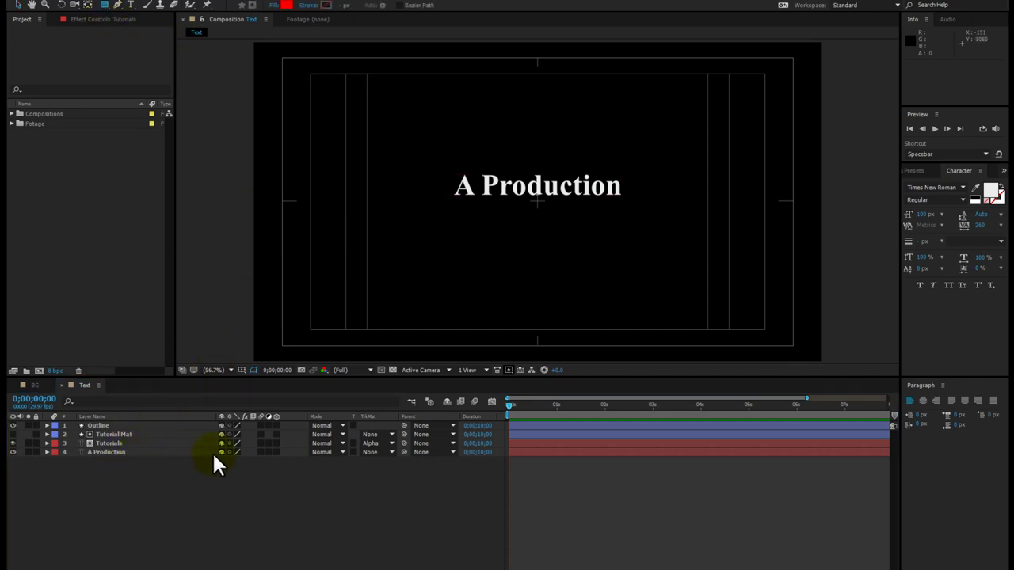
mouse_move(437, 161)
mouse_down()
mouse_move(508, 185)
mouse_move(631, 198)
mouse_up()
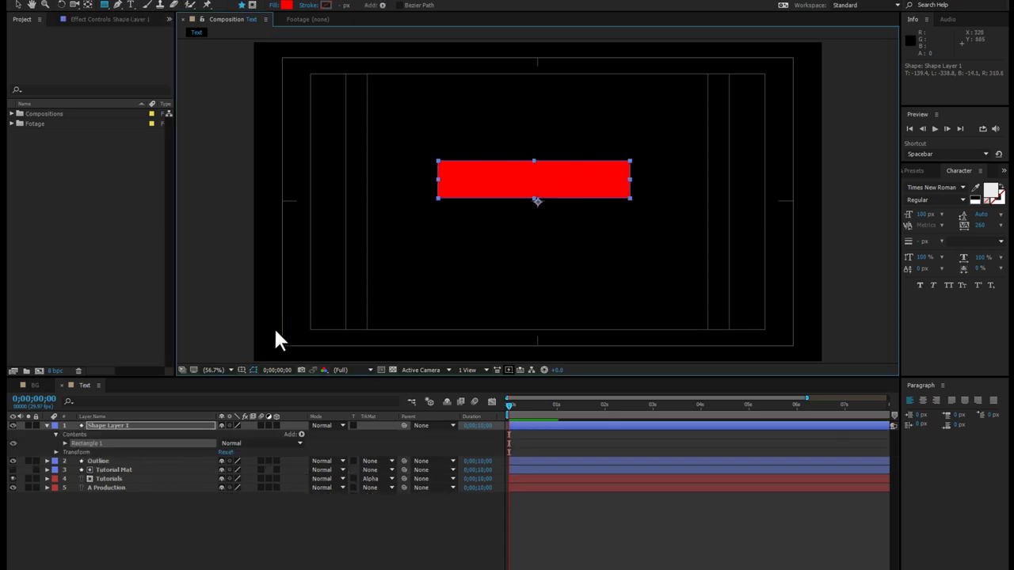
Step: Rename the new shape layer "A Production Mat" and place it directly above the A Production text layer
click(131, 426)
key(Return)
text(A P)
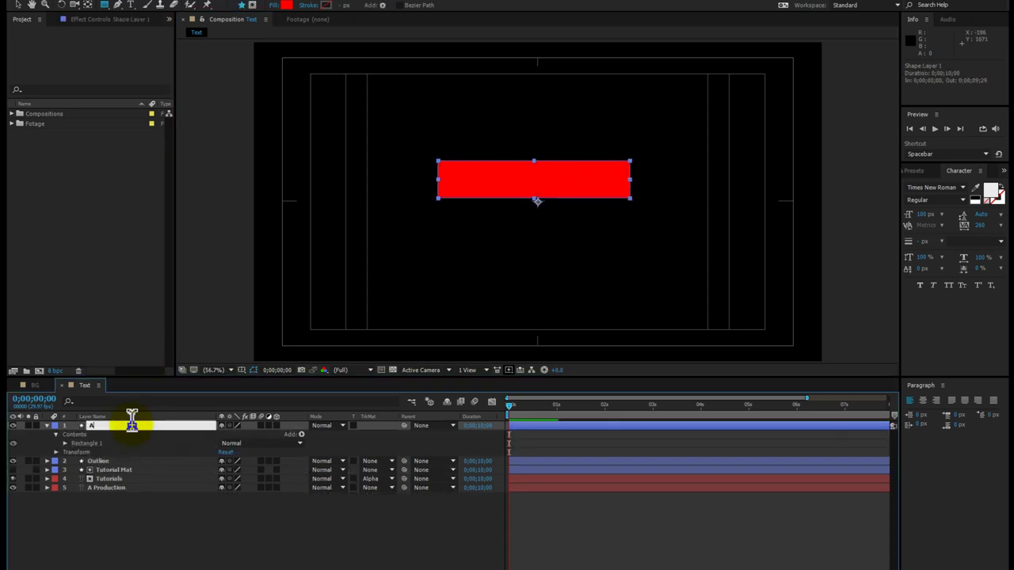
text(roduction Mat)
key(Return)
drag(131, 422, 137, 484)
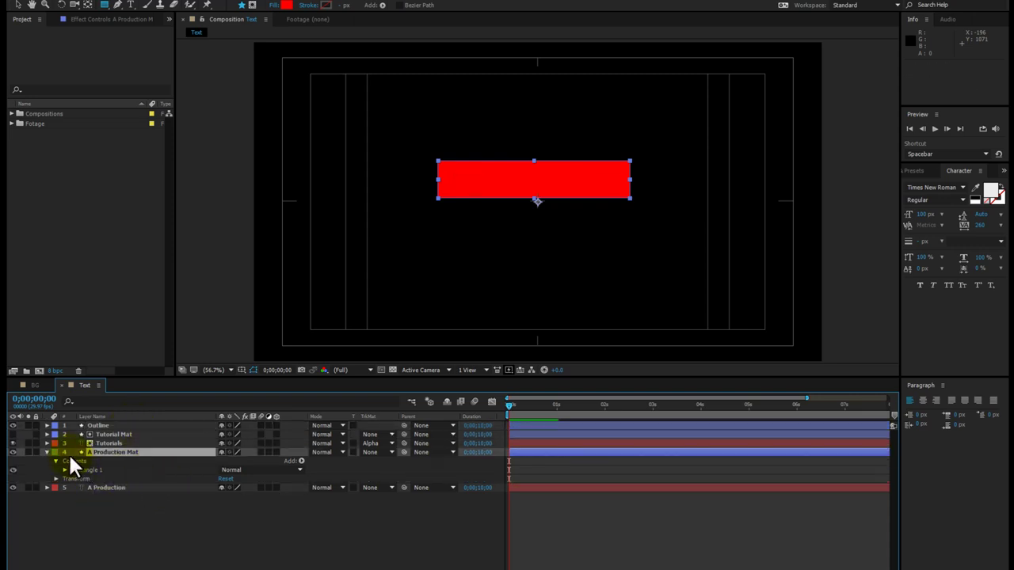
click(90, 460)
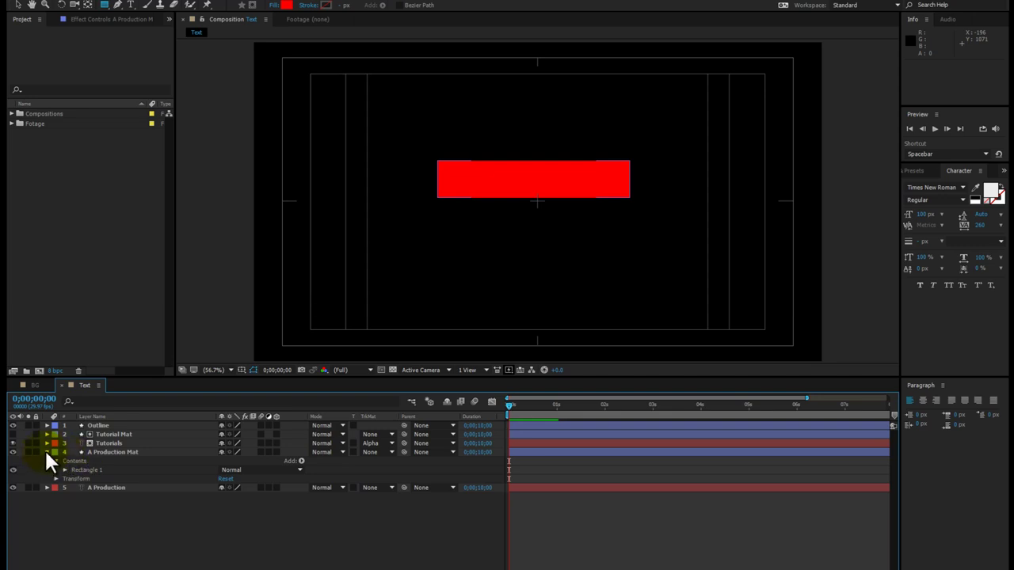
click(46, 452)
Step: Set the A Production layer's track matte to Alpha Matte "A Production Mat"
click(98, 460)
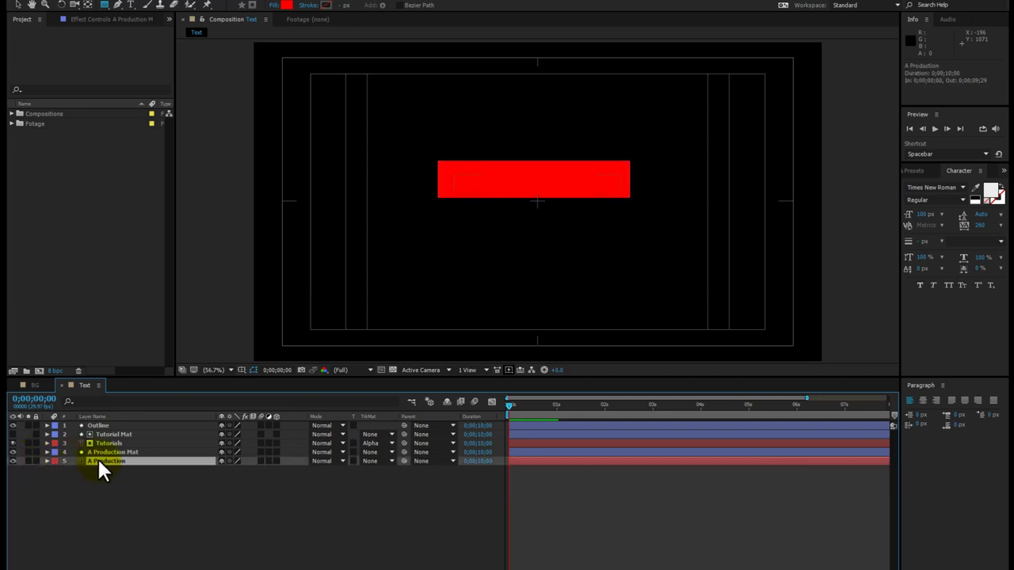
click(367, 462)
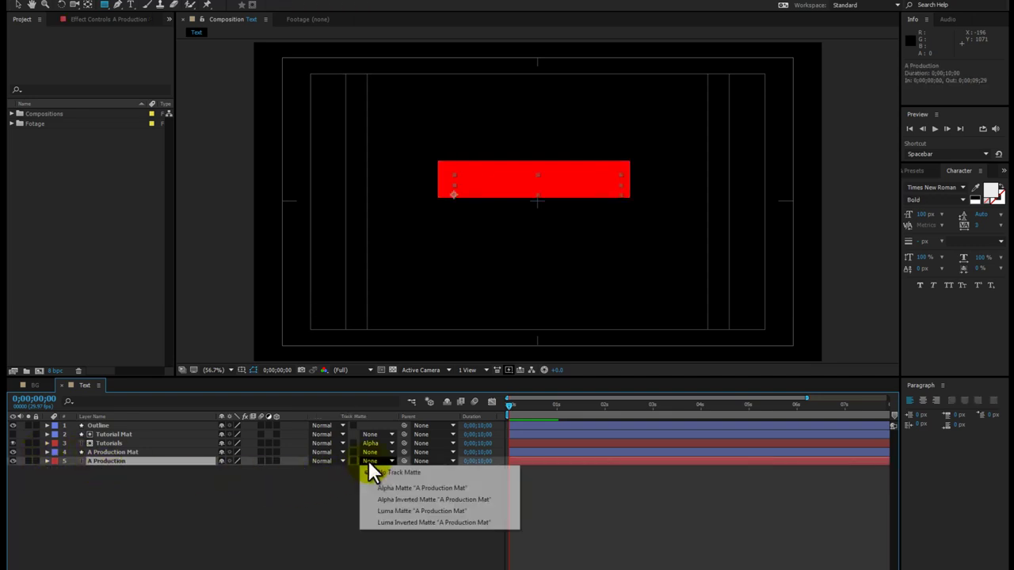
click(466, 489)
Step: At 1 second, reveal the A Production layer's X and Y Position, try shifting its Y Position, and undo the shift
key(p)
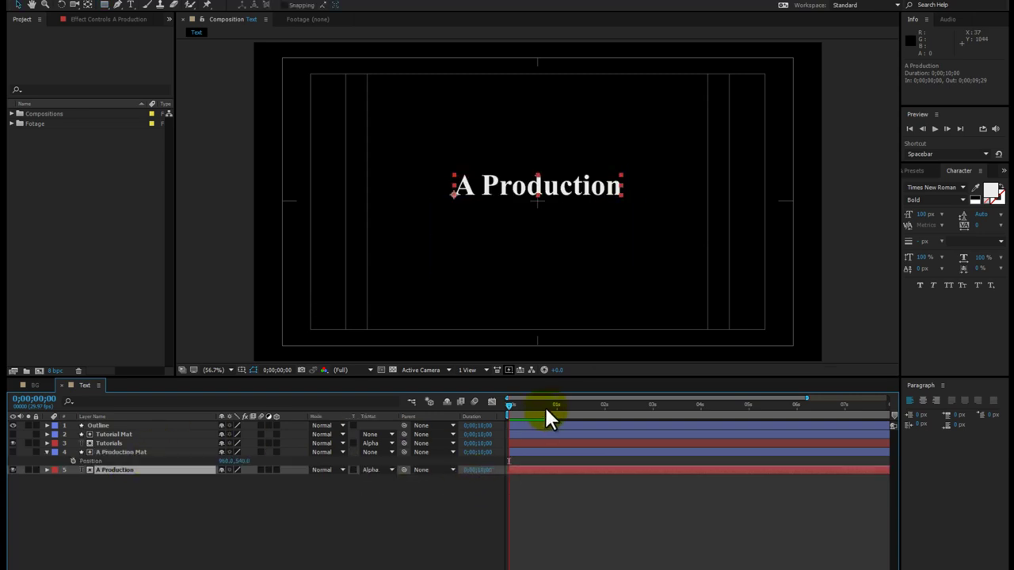
click(553, 405)
drag(557, 411, 555, 411)
click(107, 471)
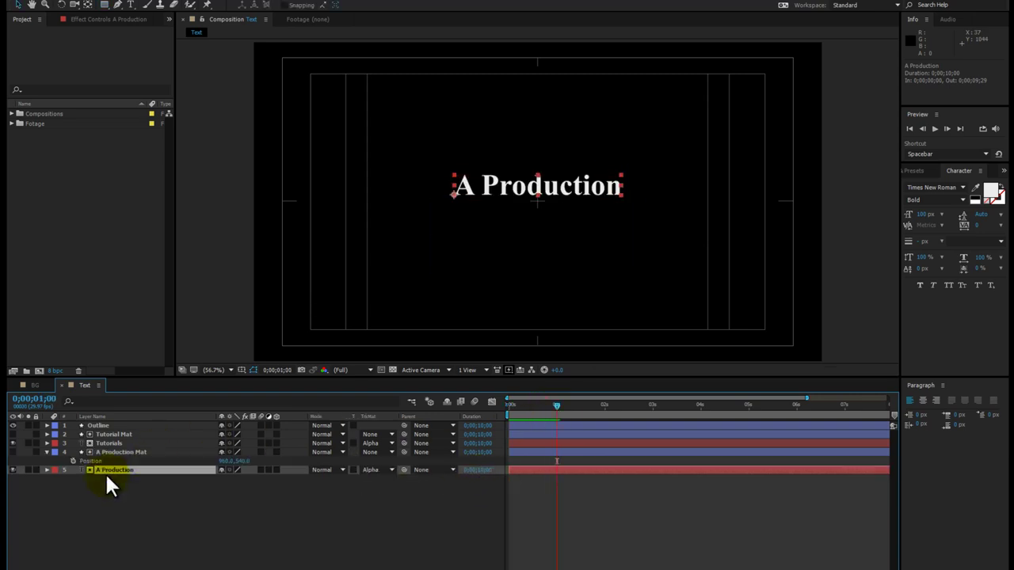
key(p)
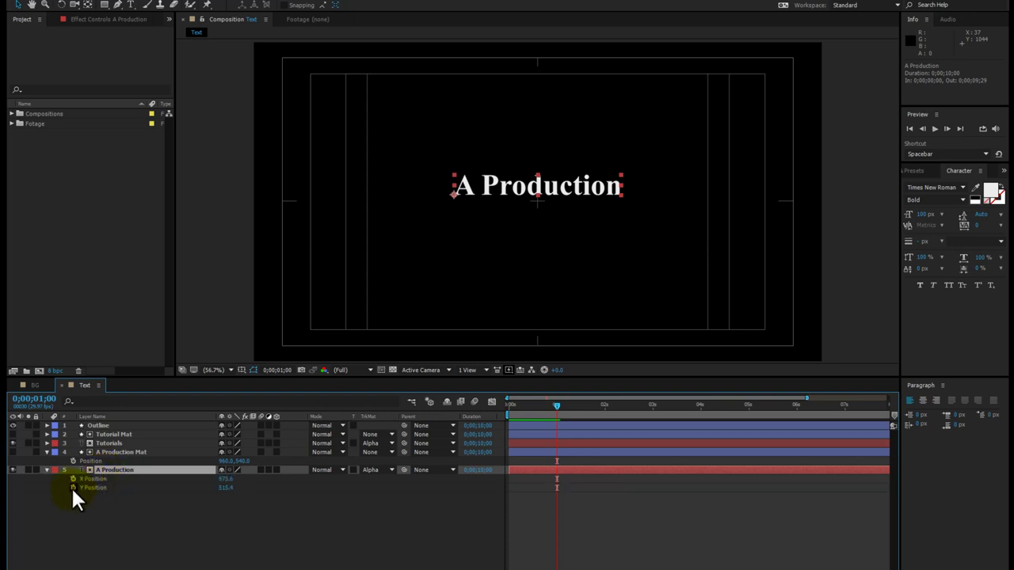
drag(221, 488, 275, 495)
drag(228, 495, 110, 488)
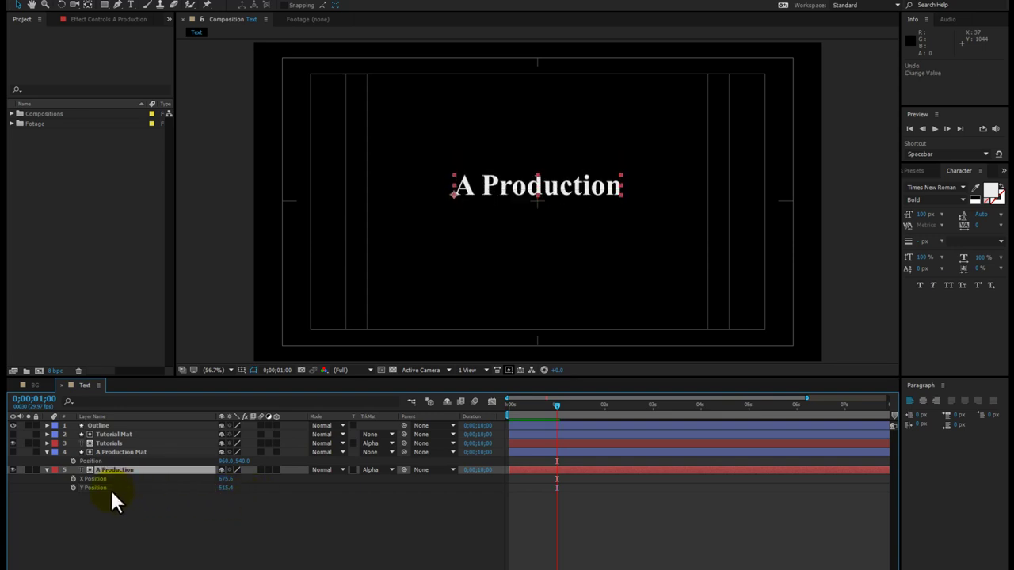
Step: Enable a Y Position keyframe for A Production at 1 second and set Y Position to 628.4 at 0 seconds
click(72, 488)
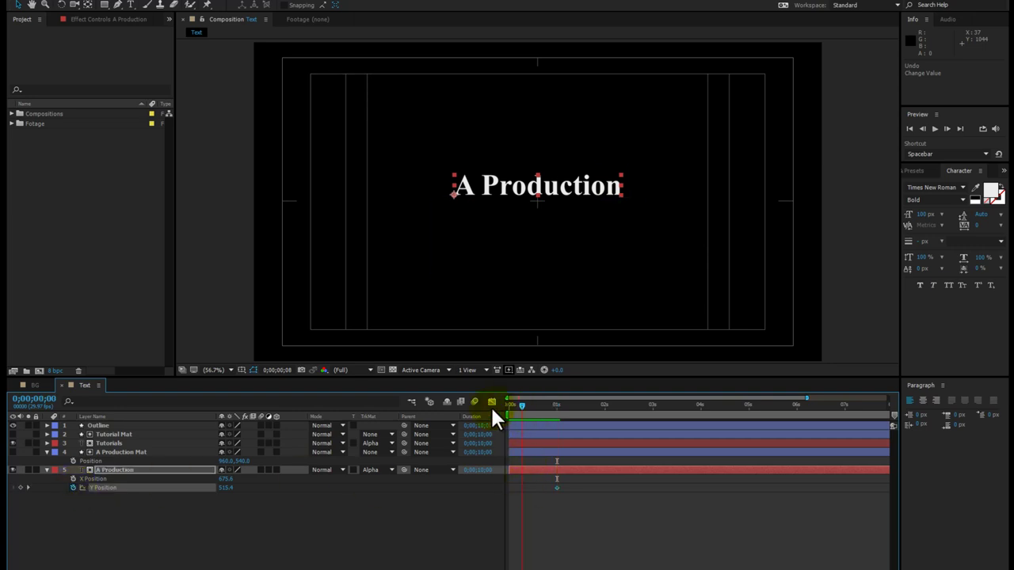
key(Home)
drag(225, 489, 288, 496)
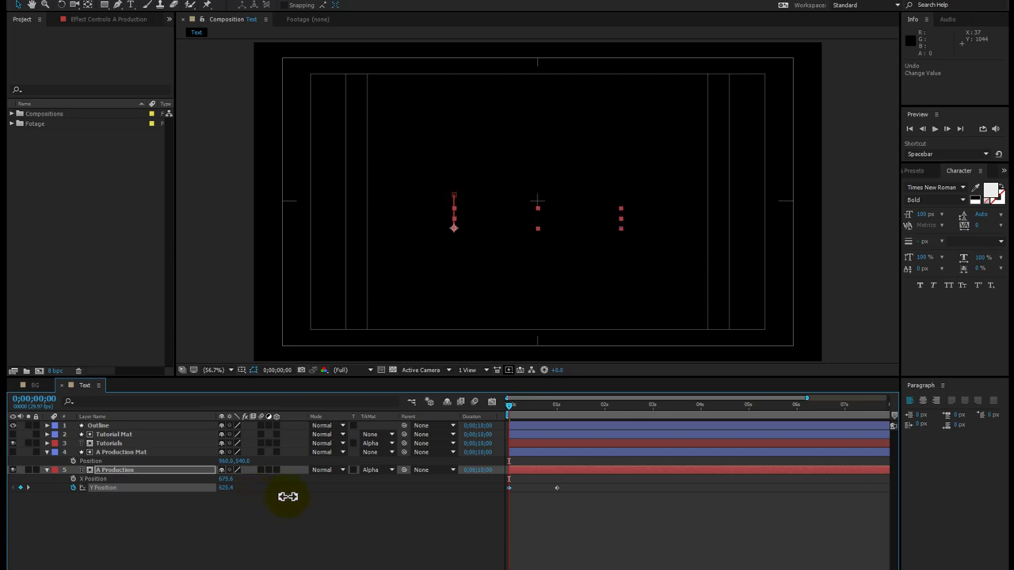
Step: Apply Easy Ease to both Y Position keyframes of the A Production layer
drag(572, 516, 502, 484)
right_click(557, 487)
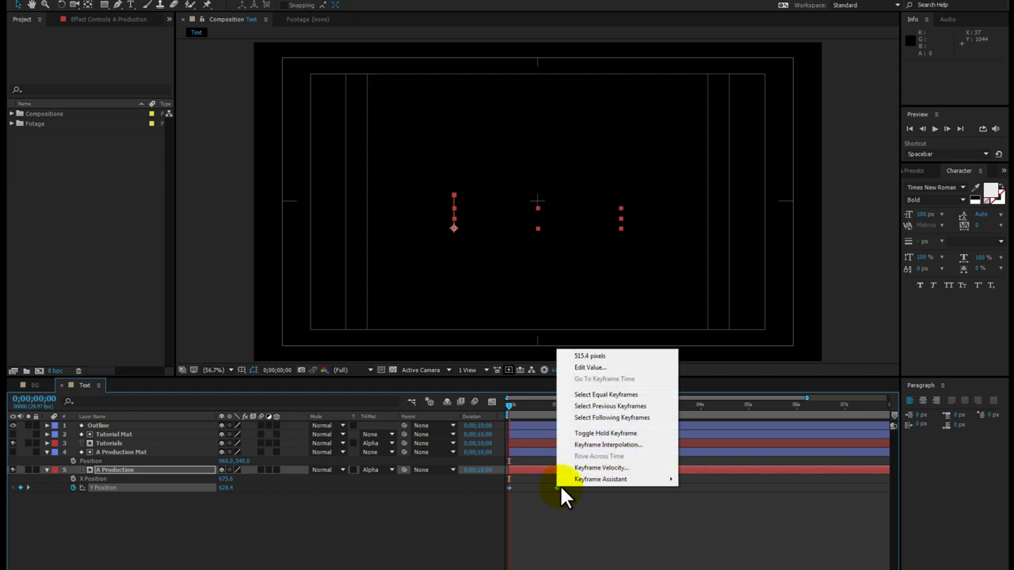
mouse_move(584, 481)
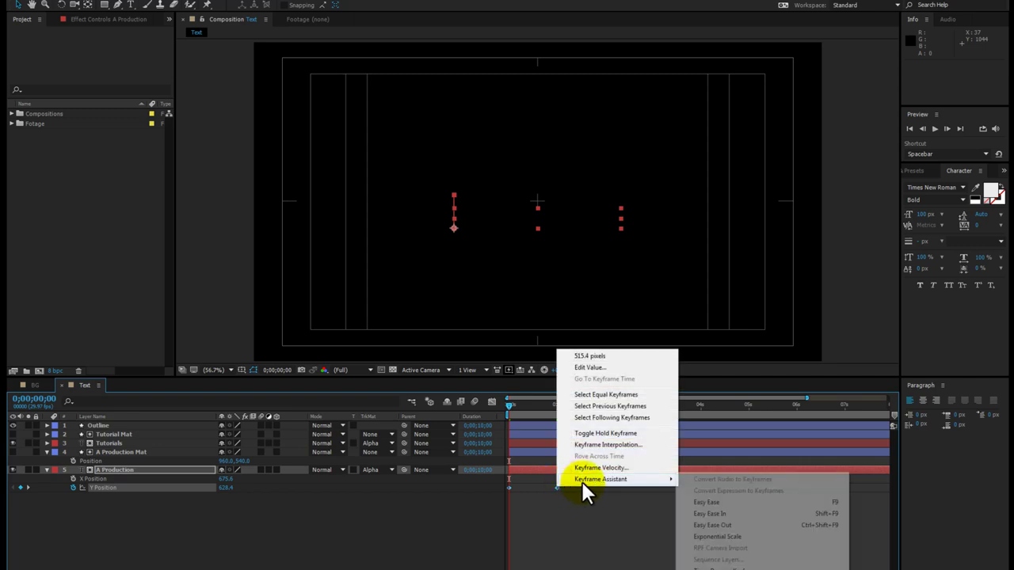
click(705, 502)
click(426, 516)
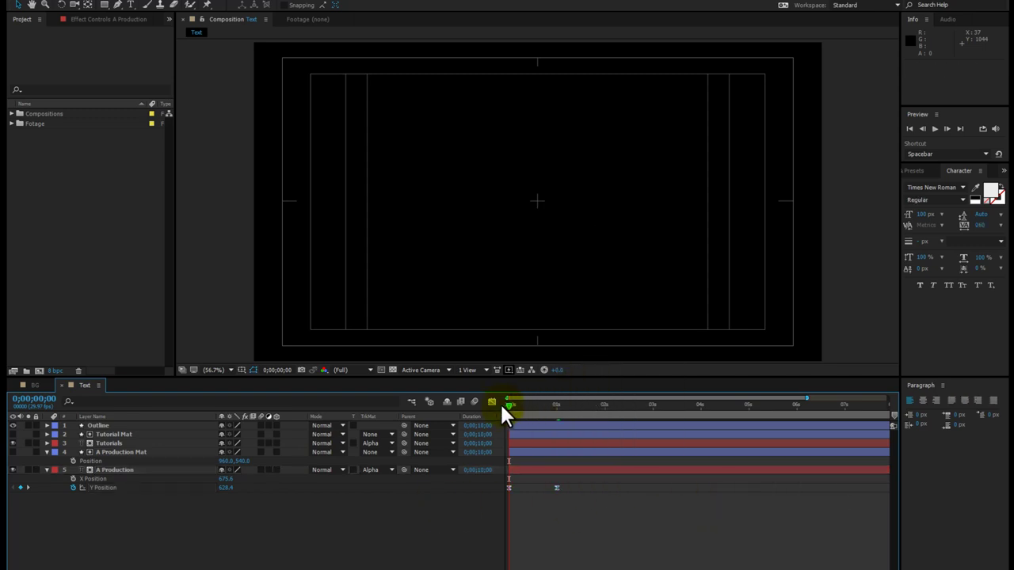
Step: Collapse the open layer properties and preview the complete text and outline animation from the start
click(47, 452)
click(47, 461)
key(space)
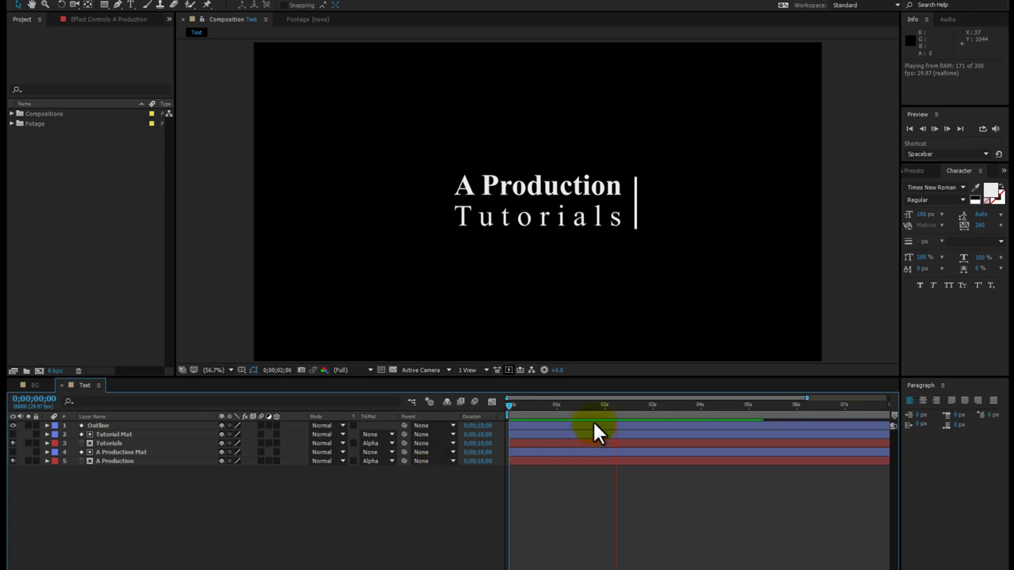
key(space)
click(622, 416)
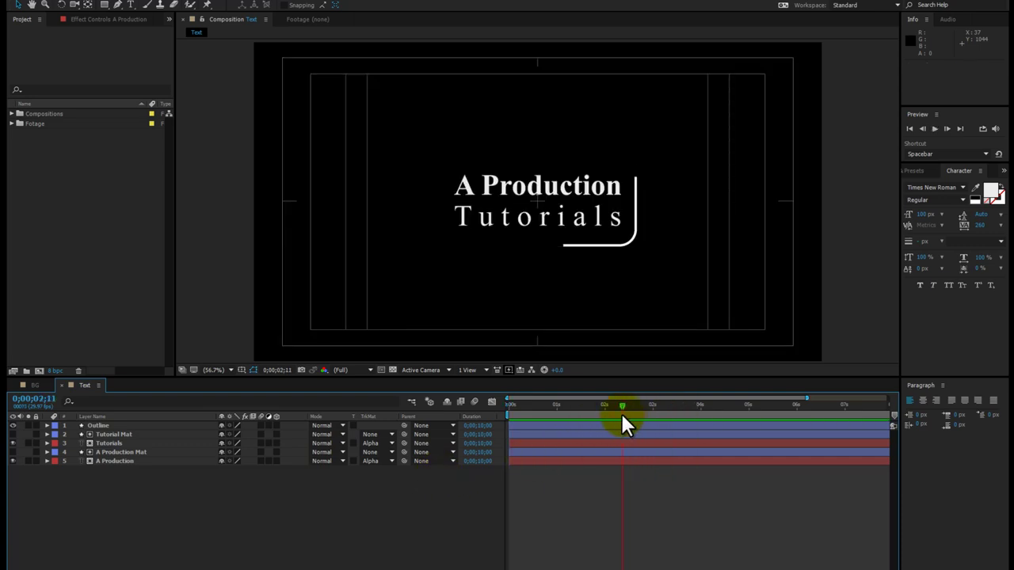
Step: Place the Text composition into the BG composition as a layer above three.jpg, centered in the frame
click(35, 386)
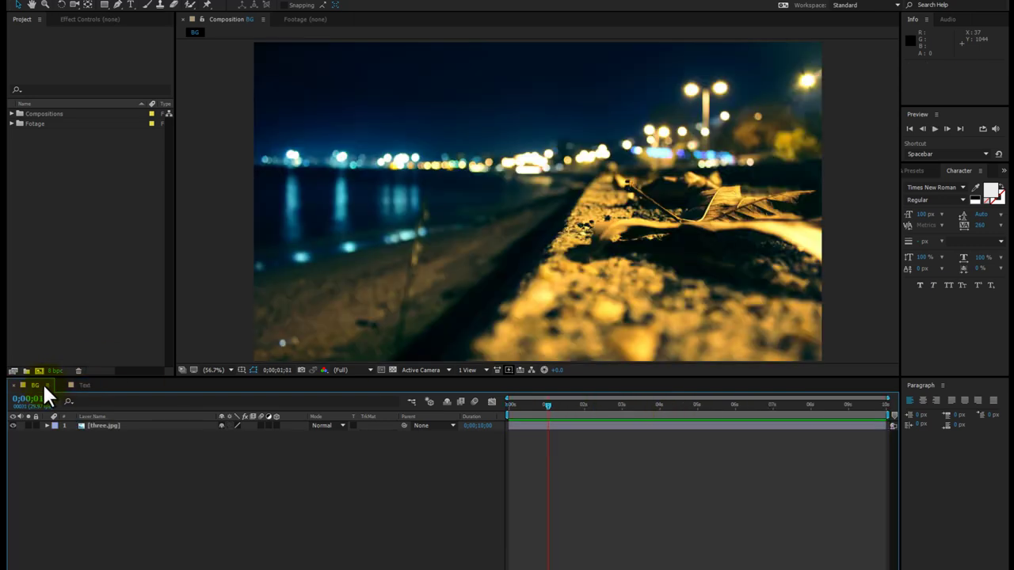
click(11, 113)
click(49, 113)
drag(46, 133, 543, 203)
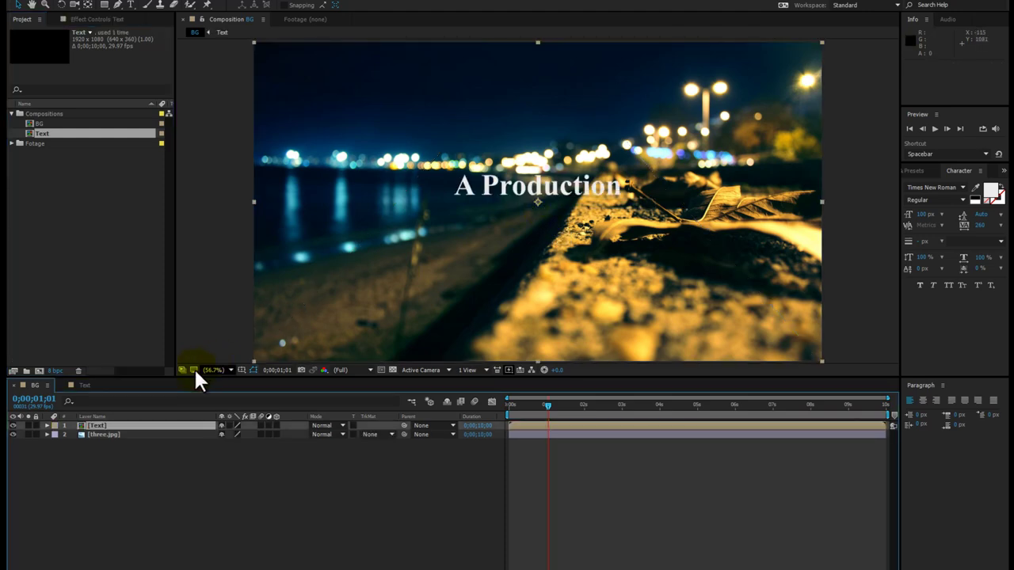
click(285, 478)
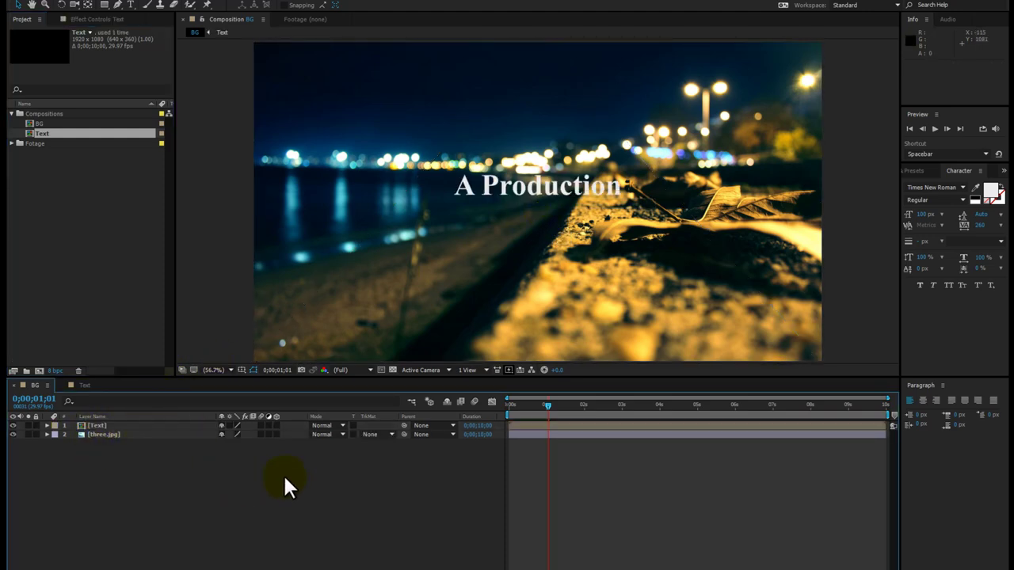
Step: Shift the Text layer in the BG composition to start at 1 second and preview the delayed text from the beginning
click(508, 406)
click(525, 427)
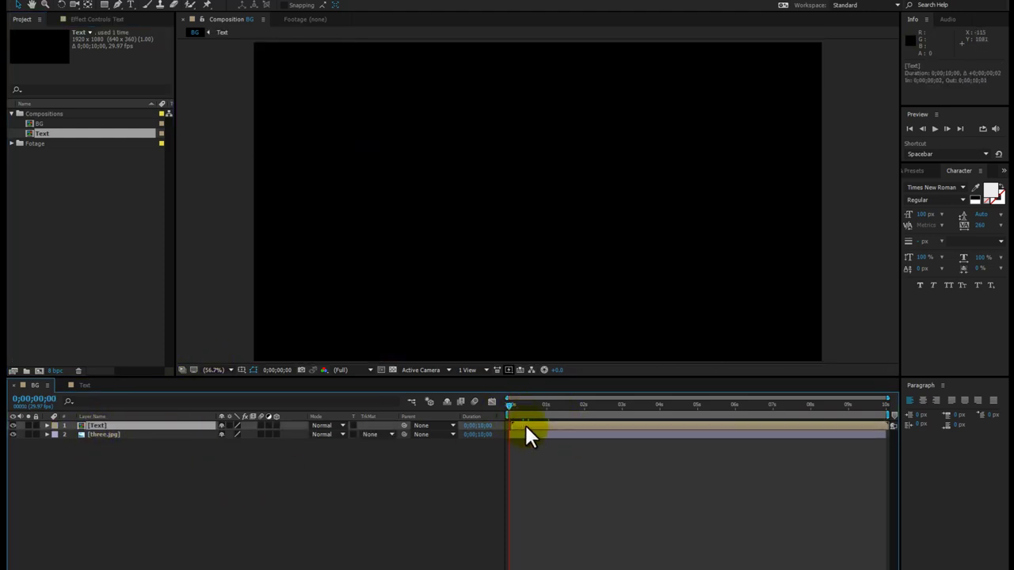
drag(551, 428, 559, 429)
key(space)
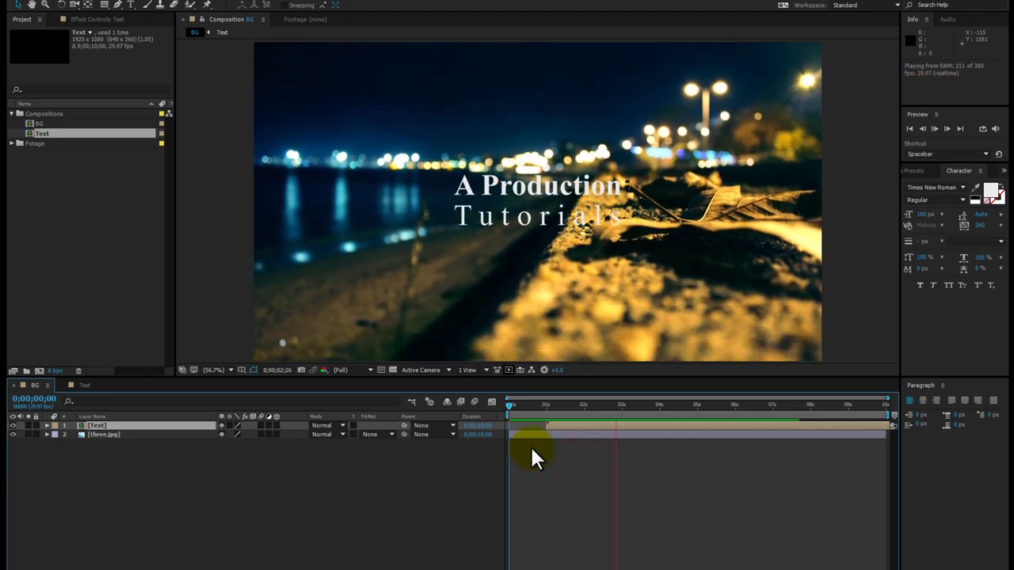
click(686, 413)
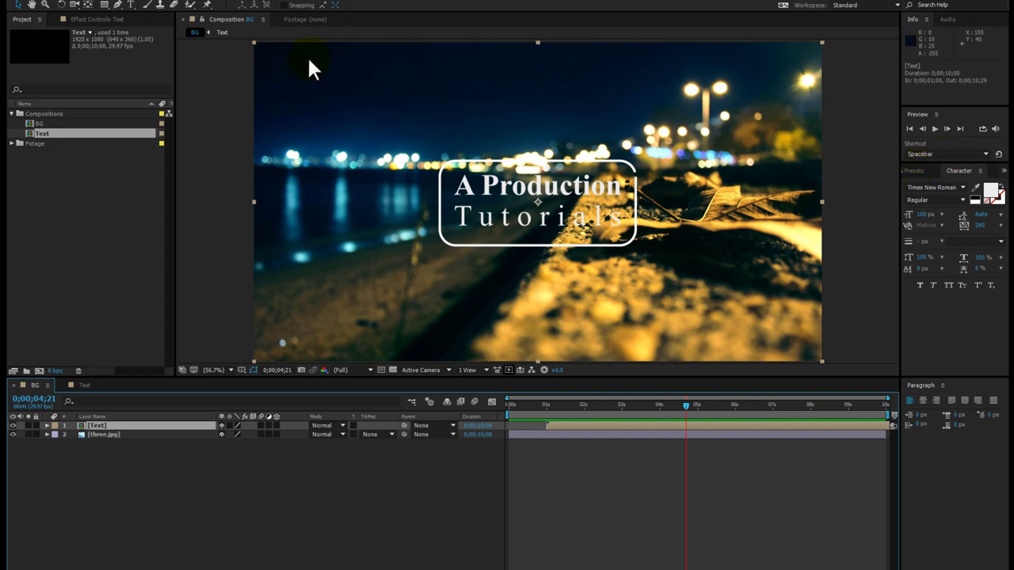
Step: Apply the Drop Shadow effect to the Text layer with opacity 100%, distance 3 and softness 5
click(912, 168)
click(935, 184)
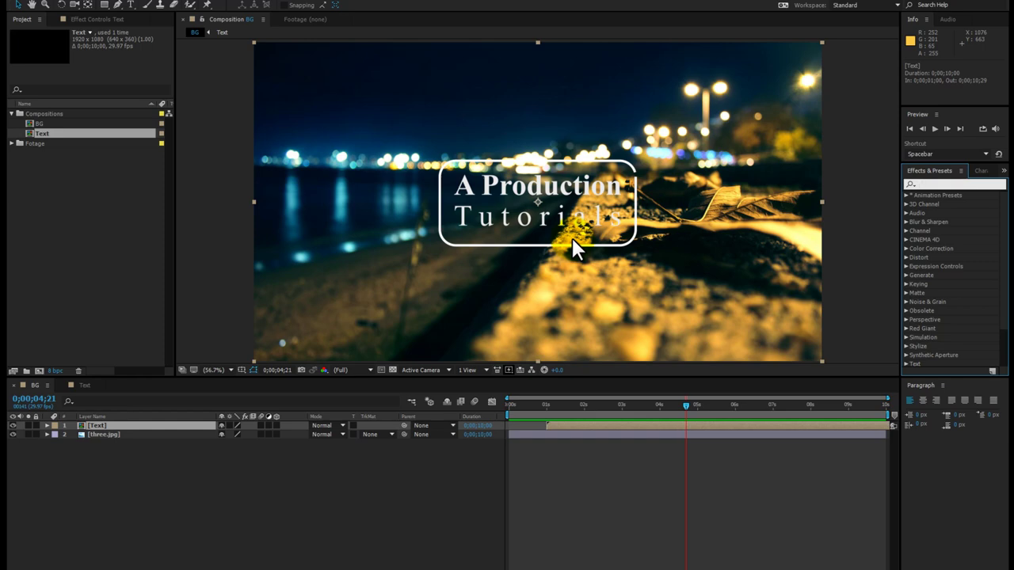
text(drop)
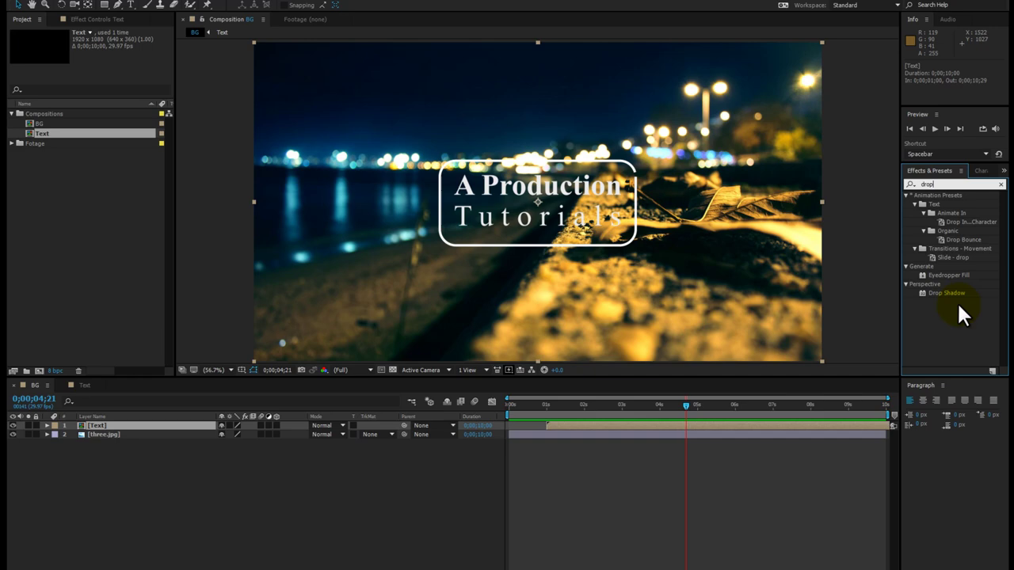
drag(954, 293, 104, 424)
drag(104, 59, 190, 56)
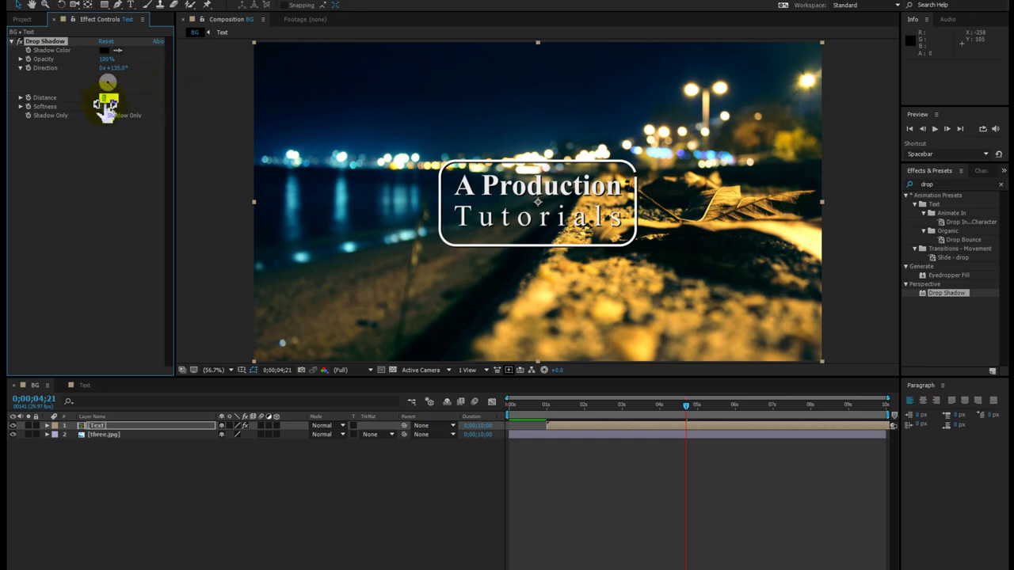
key(Return)
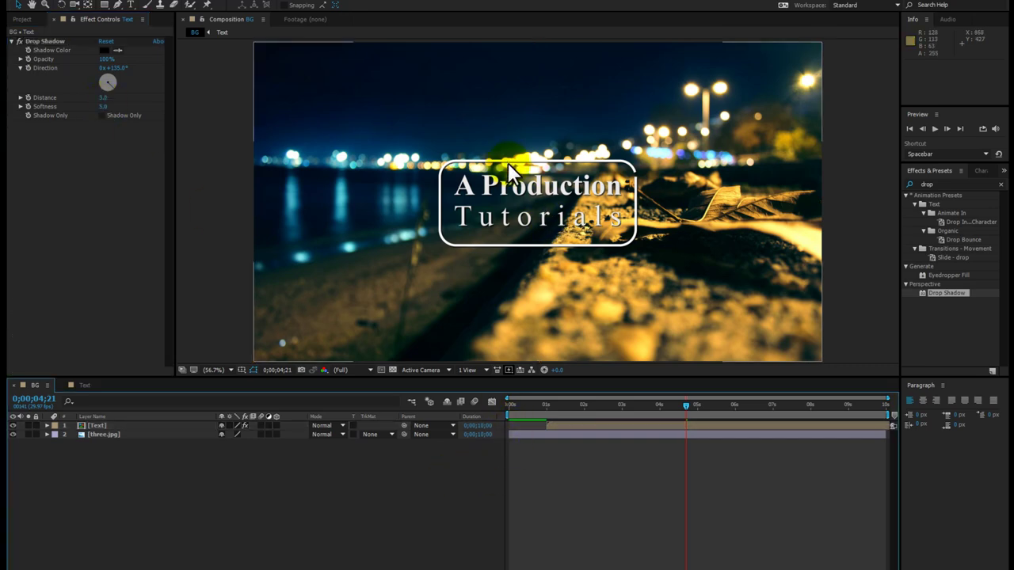
Step: Inspect the text's shadow up close and preview the BG composition from the start
scroll(538, 204, up, 4)
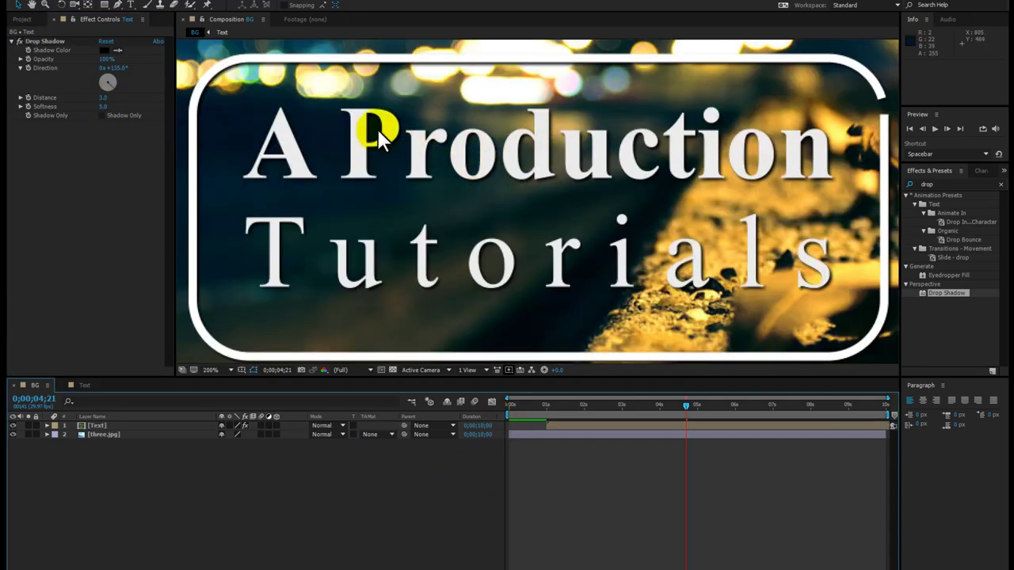
scroll(518, 193, down, 4)
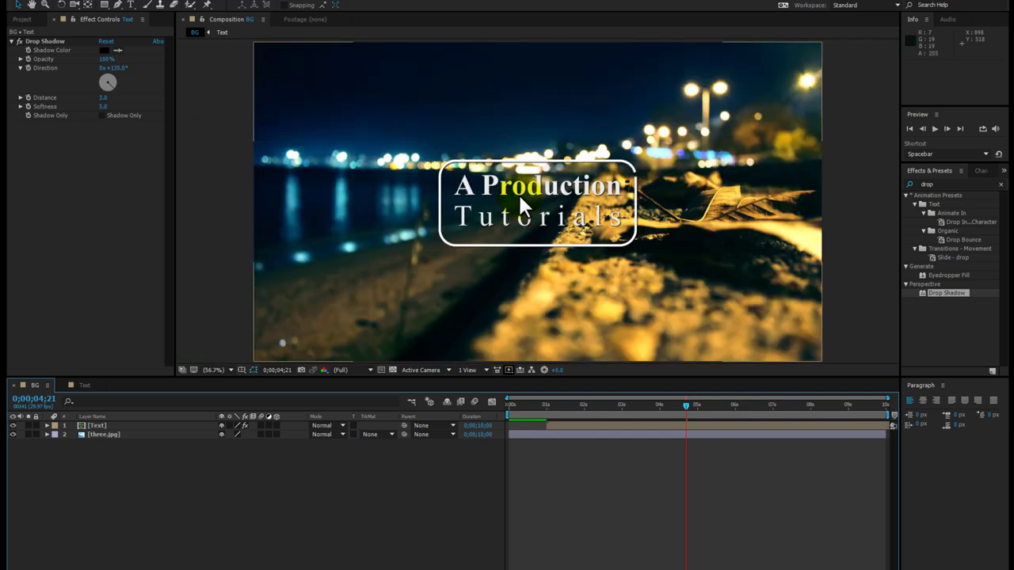
click(507, 404)
key(space)
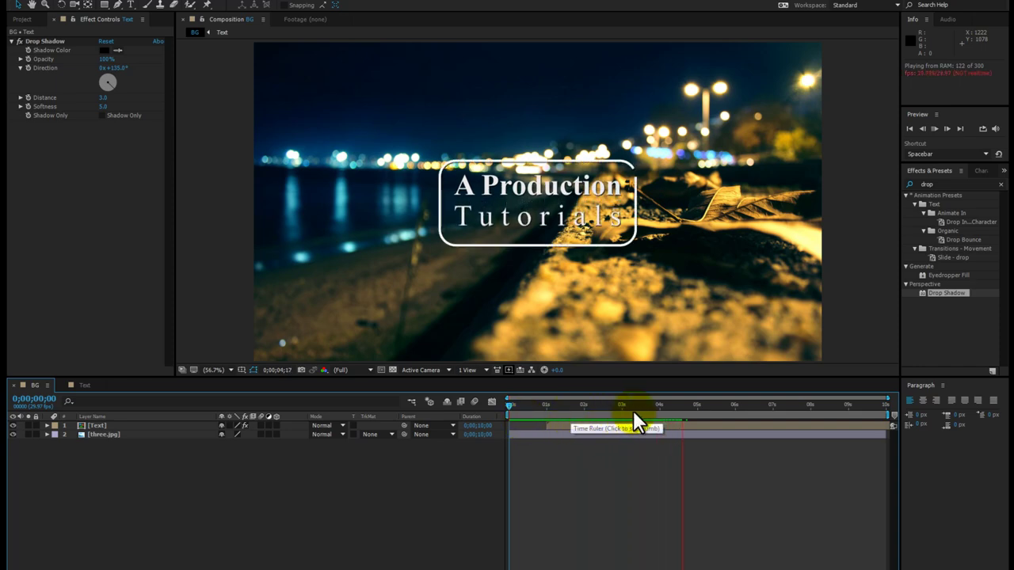
Step: Select the three.jpg layer and set the current time to 0;00;02;04
click(525, 405)
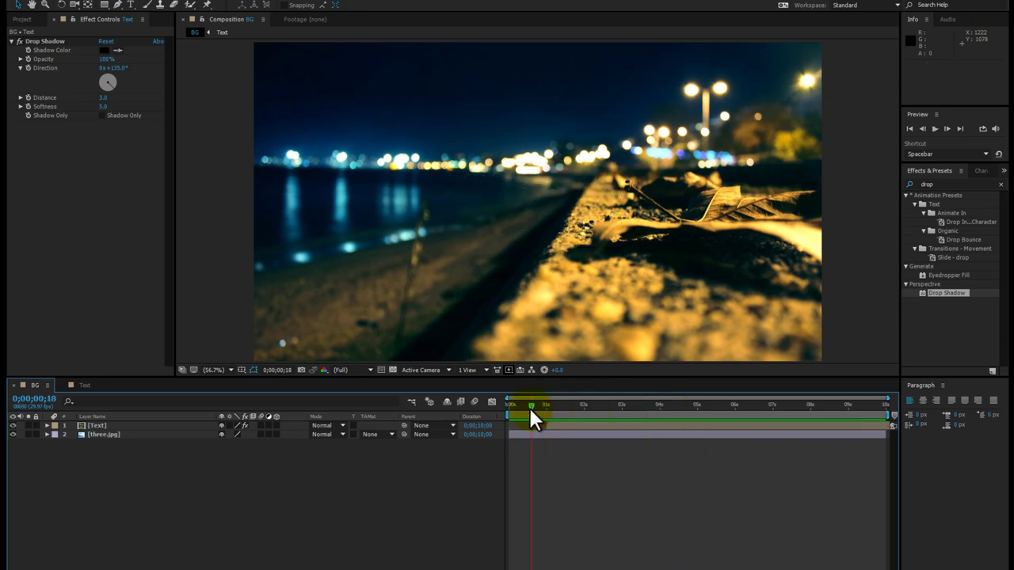
drag(533, 416, 590, 412)
click(537, 434)
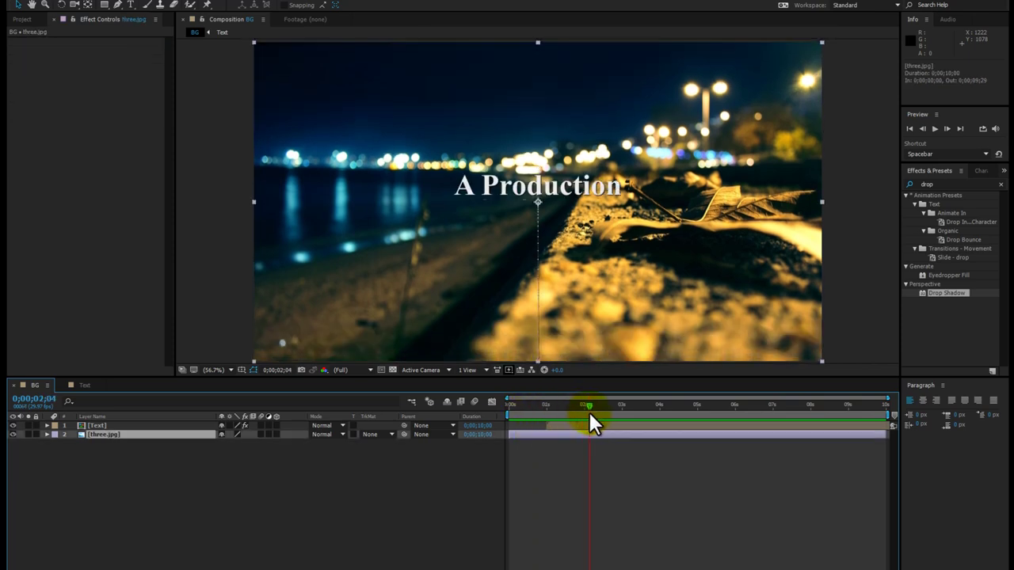